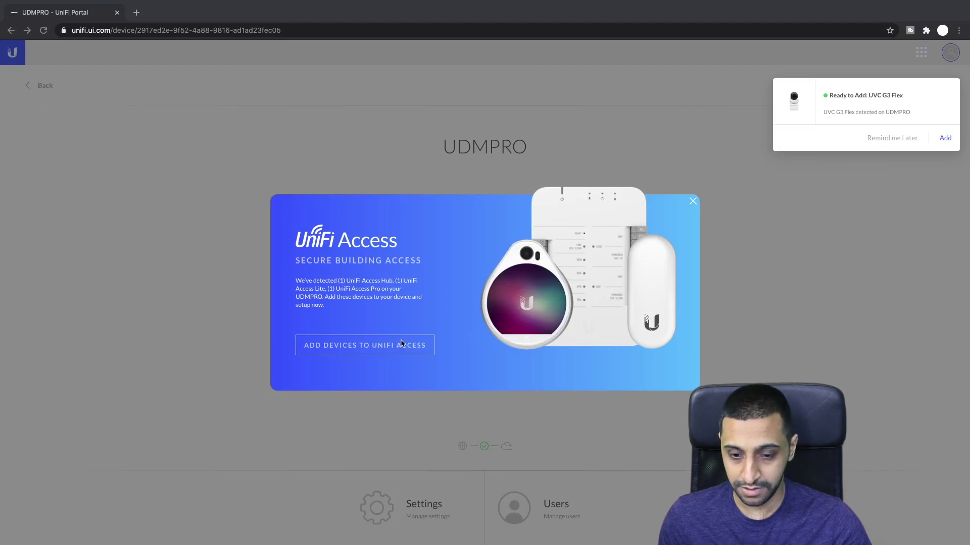
# Dismiss the two notices and update the UDMPRO Access app to 1.2.24+1710
pyautogui.click(693, 201)
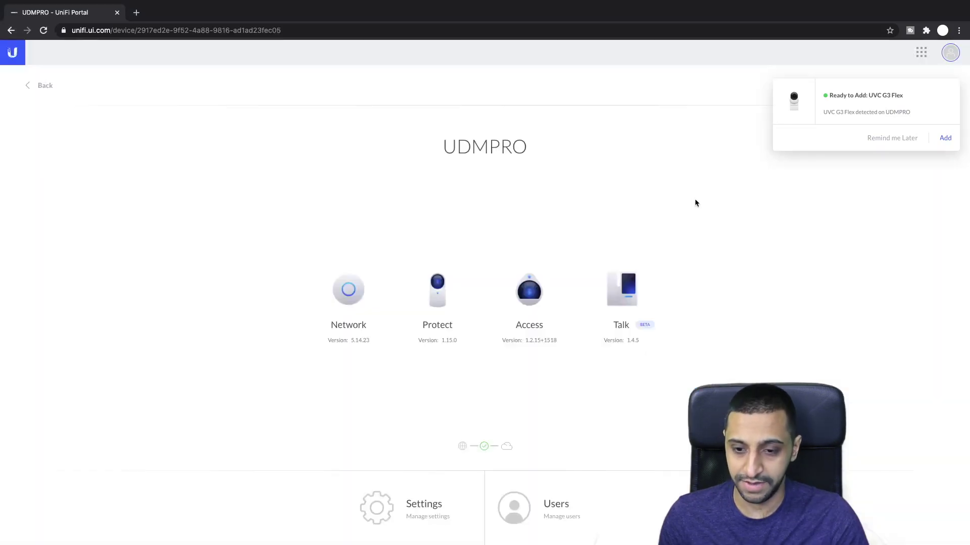
pyautogui.click(888, 139)
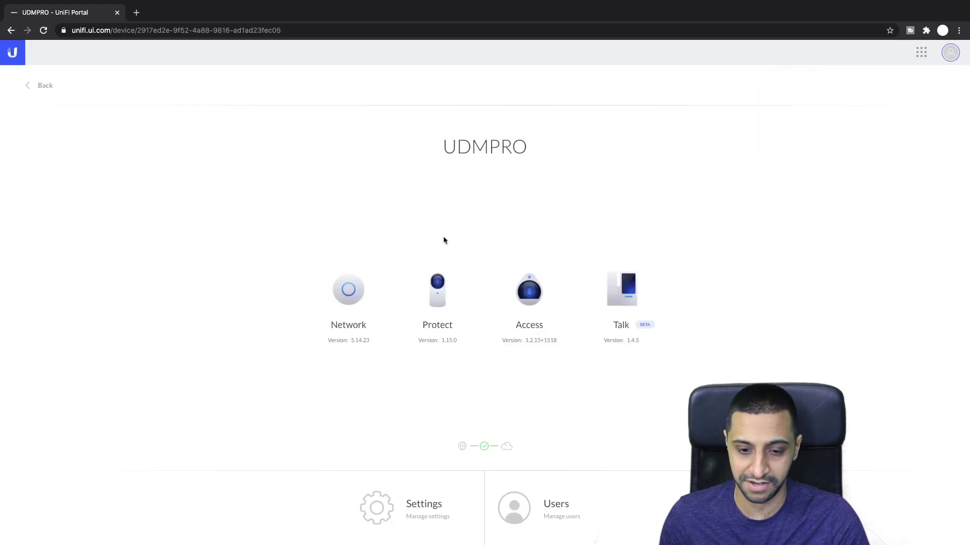
pyautogui.click(382, 514)
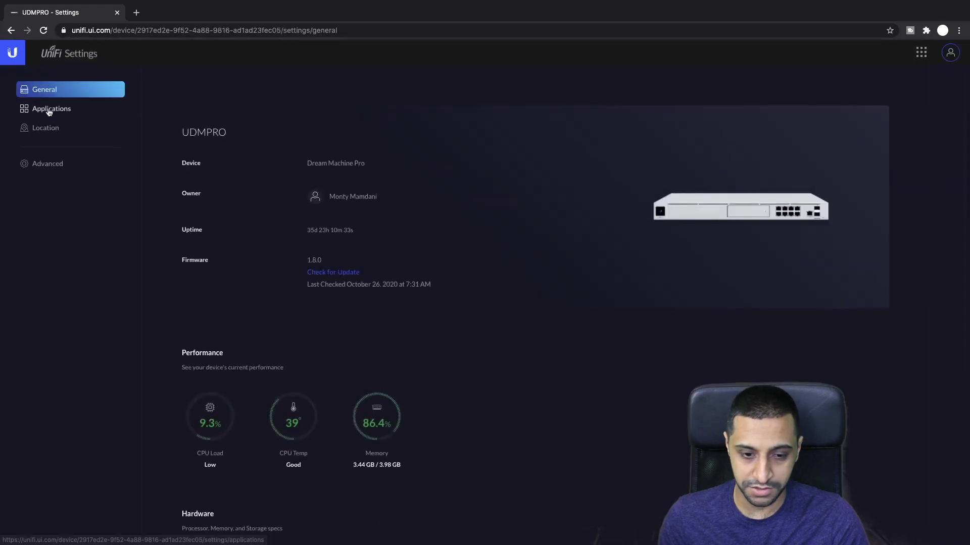
pyautogui.click(49, 111)
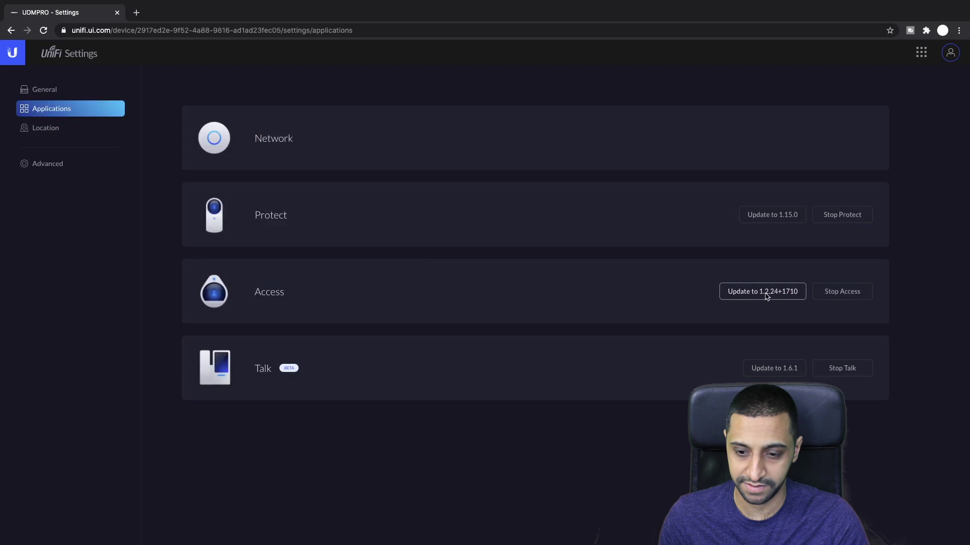
pyautogui.click(766, 297)
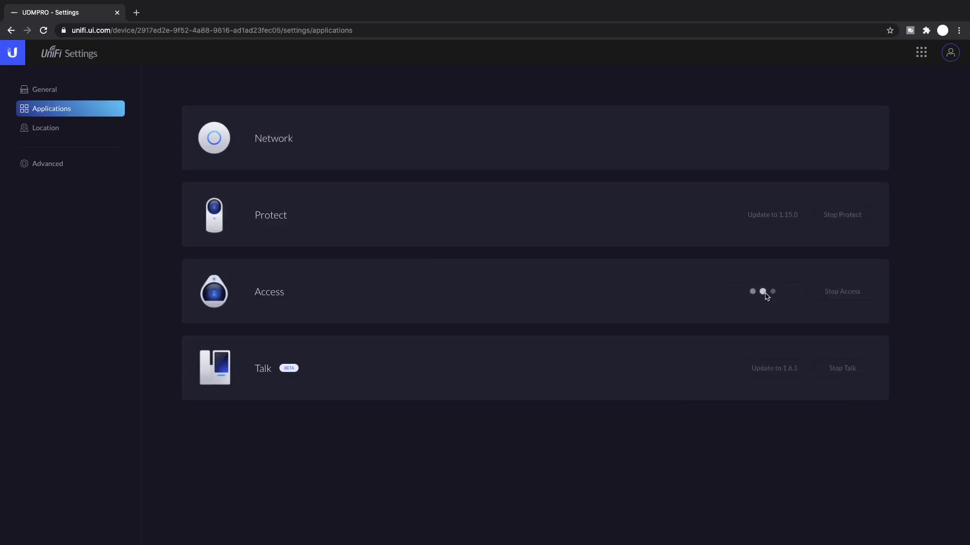
# Go back to the consoles list and launch Access on the UDMPRO console
pyautogui.click(9, 57)
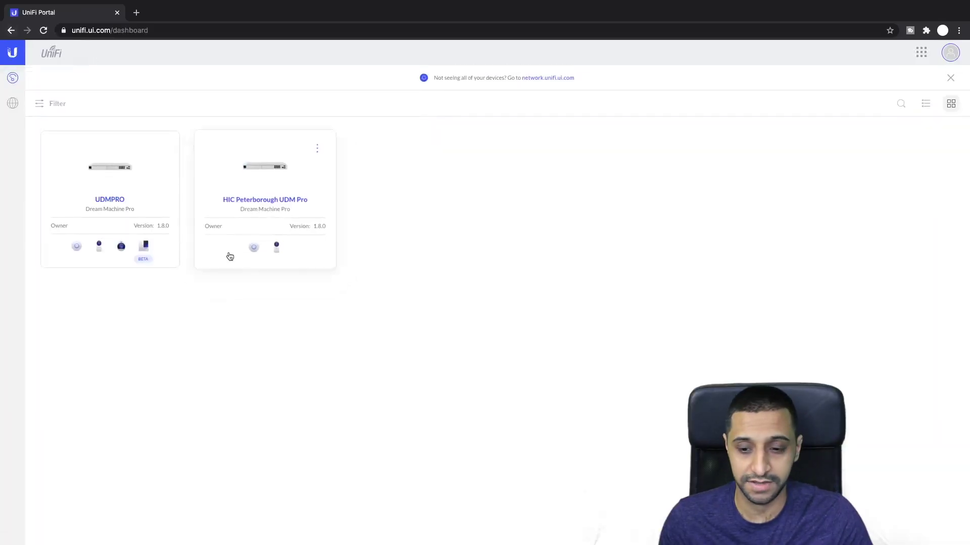
pyautogui.click(276, 249)
pyautogui.click(522, 288)
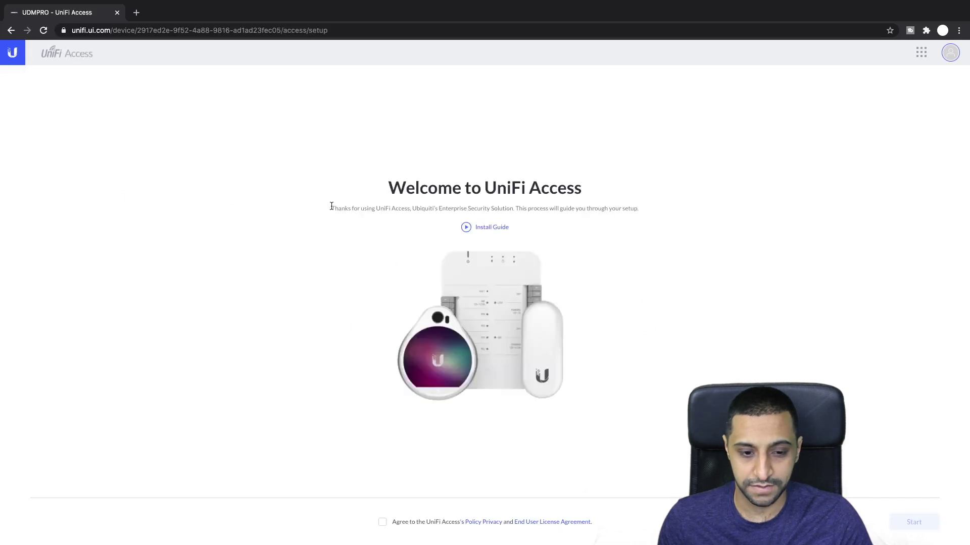
# Accept the privacy policy and licence agreement and start the Access setup wizard
pyautogui.moveTo(331, 208); pyautogui.dragTo(494, 208)
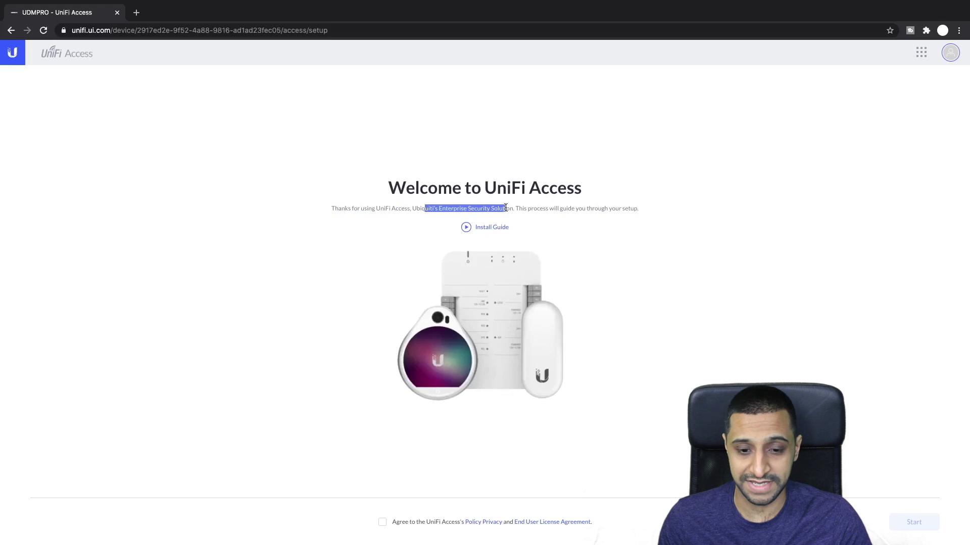
pyautogui.click(680, 255)
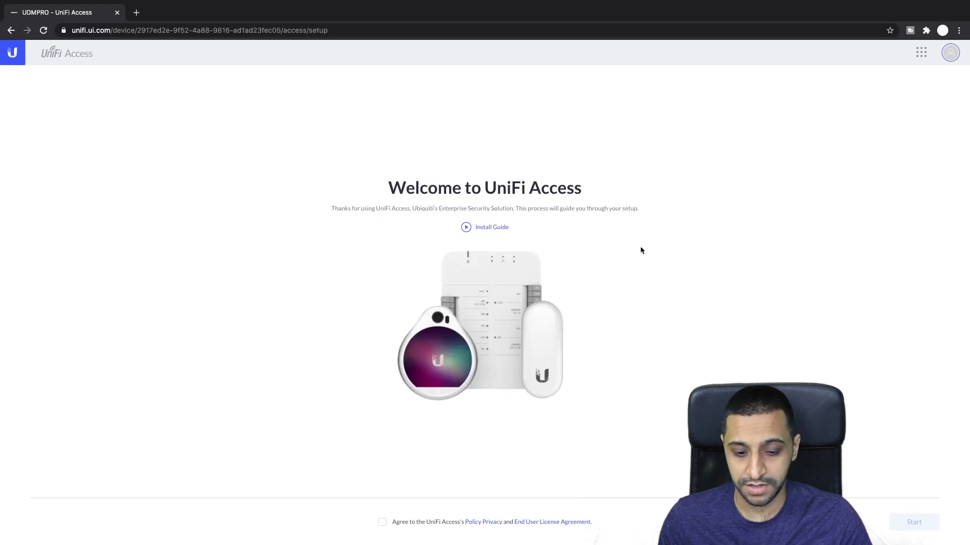
pyautogui.click(382, 522)
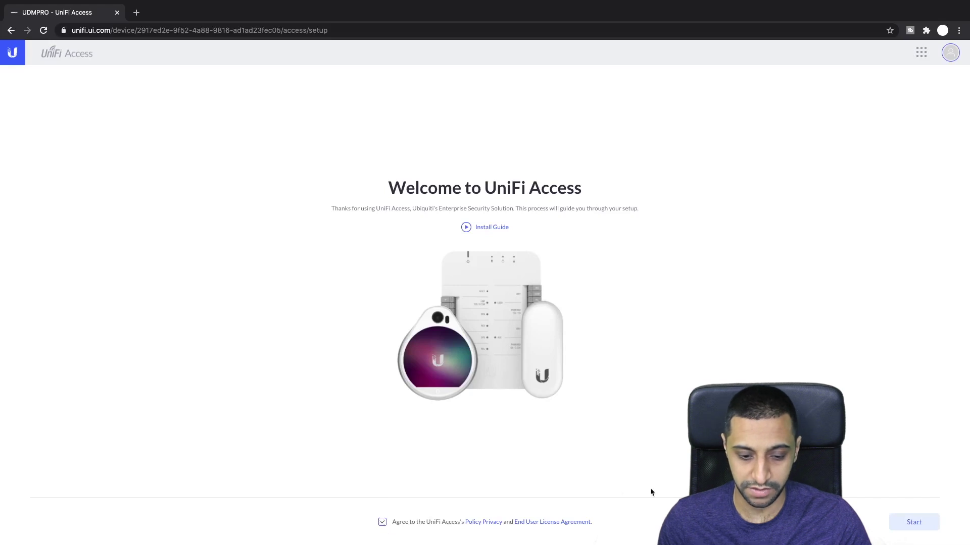
pyautogui.click(915, 523)
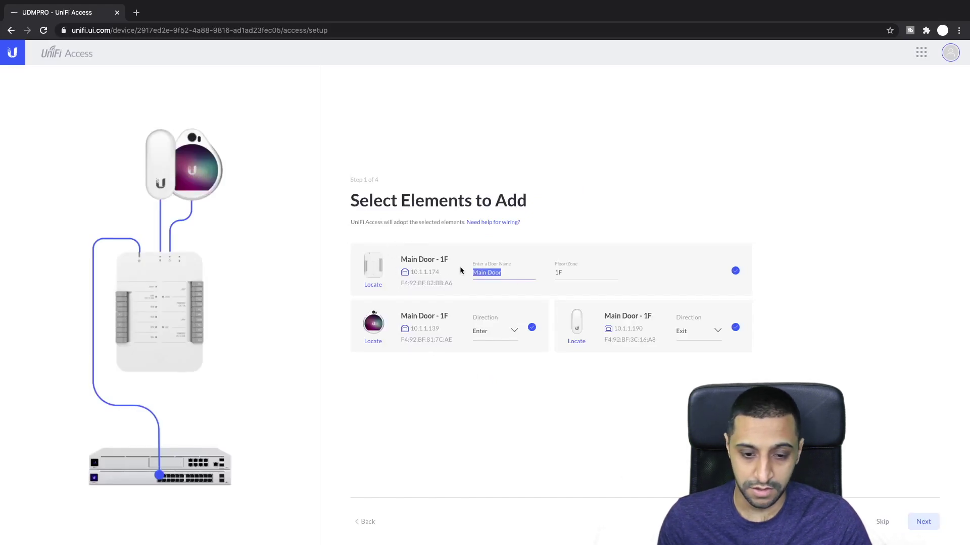
# Name the door Studio on 1F, keep readers on Enter and Exit, and flash devices to locate them
pyautogui.write('Studio')
pyautogui.press('Tab')
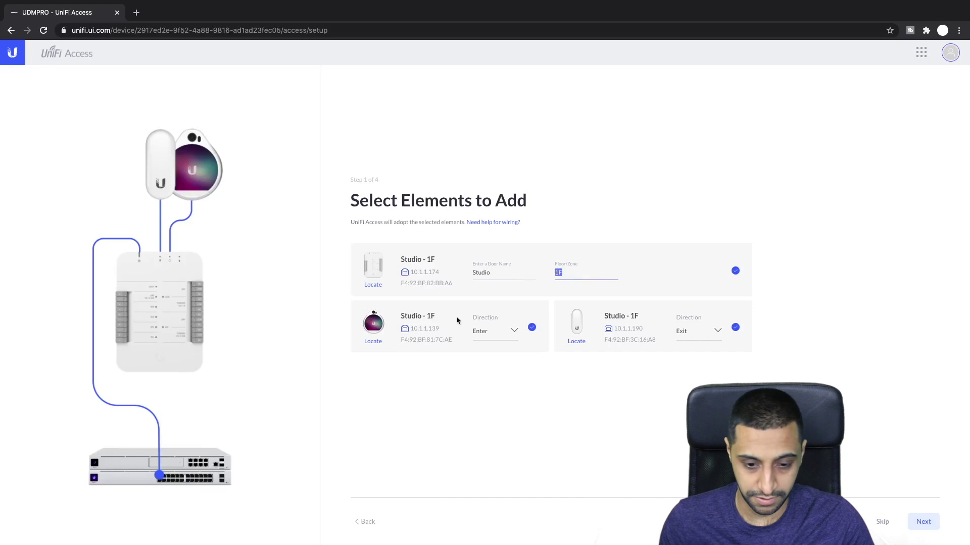
pyautogui.click(505, 337)
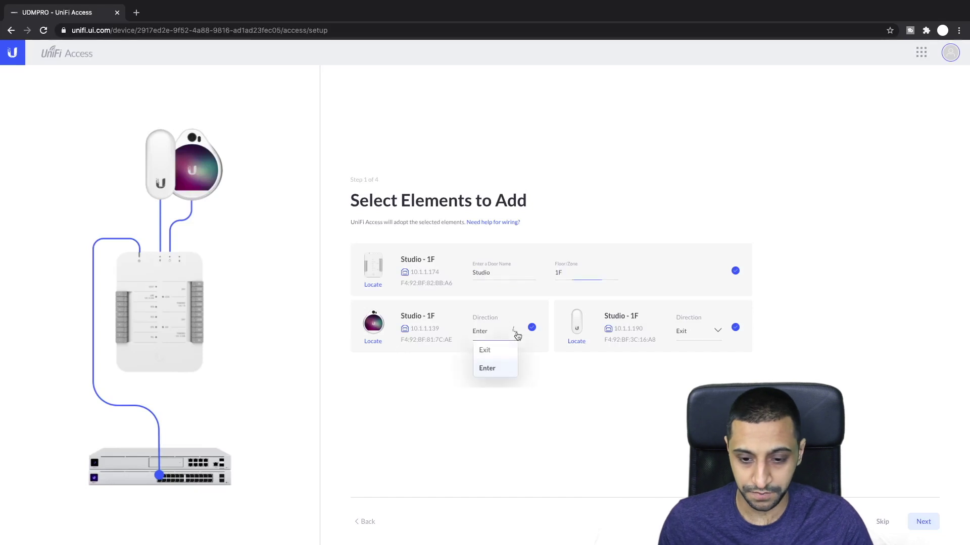
pyautogui.click(499, 367)
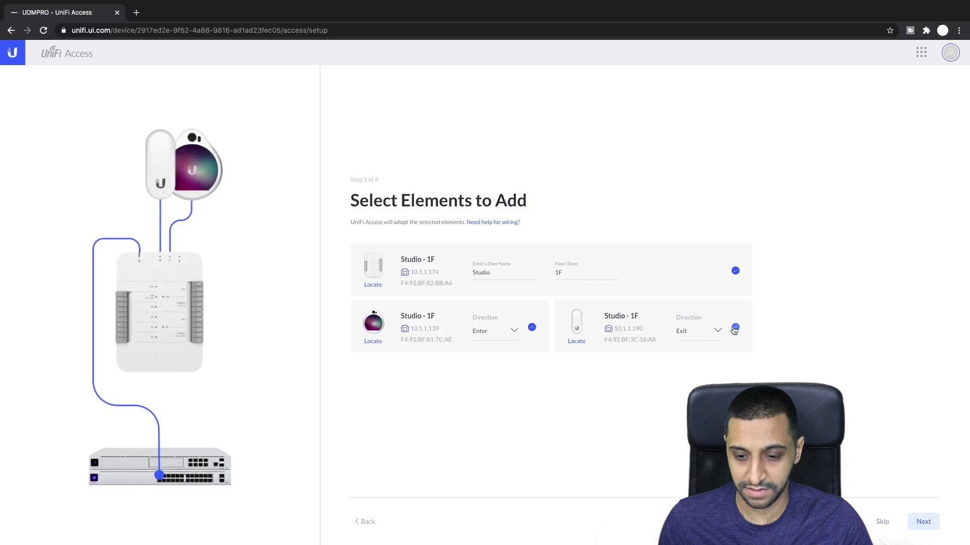
pyautogui.click(374, 285)
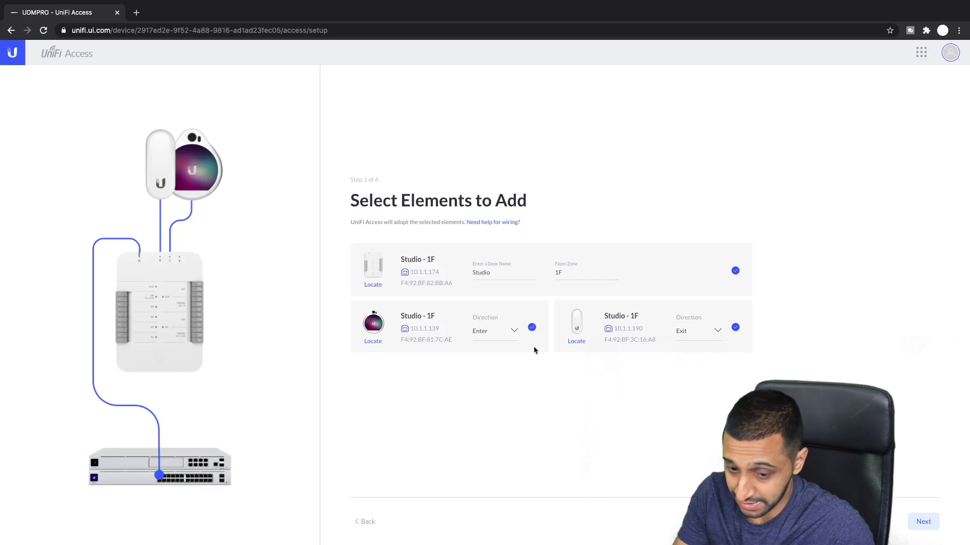
pyautogui.click(577, 342)
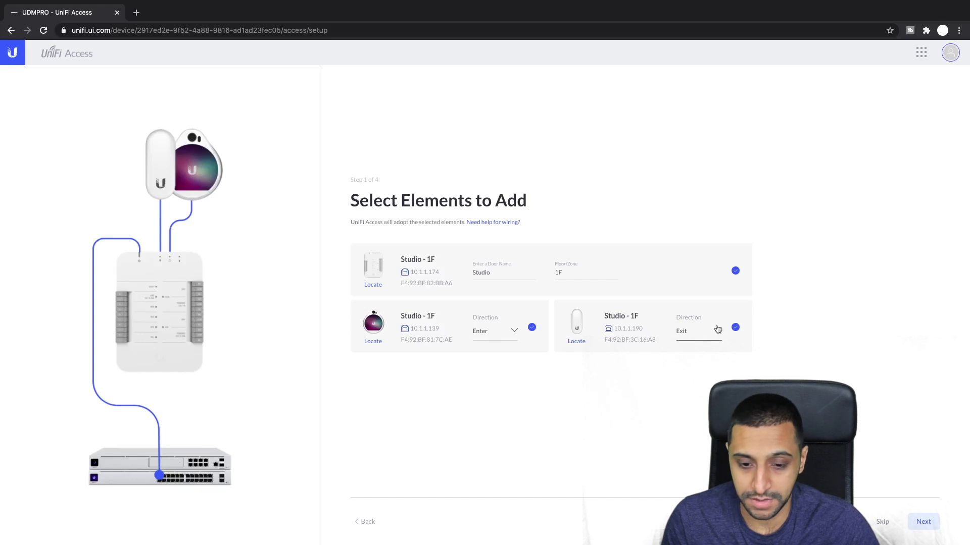
pyautogui.click(703, 333)
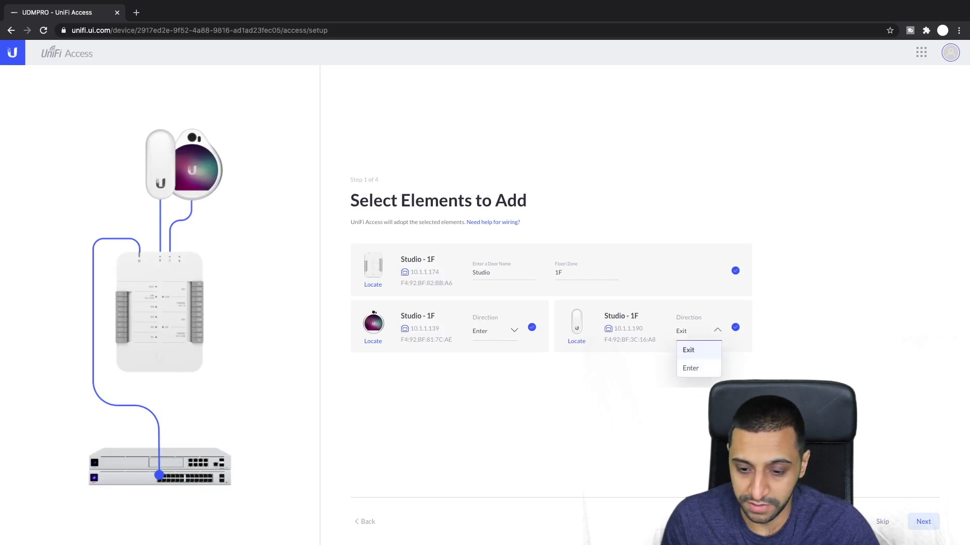
pyautogui.click(747, 430)
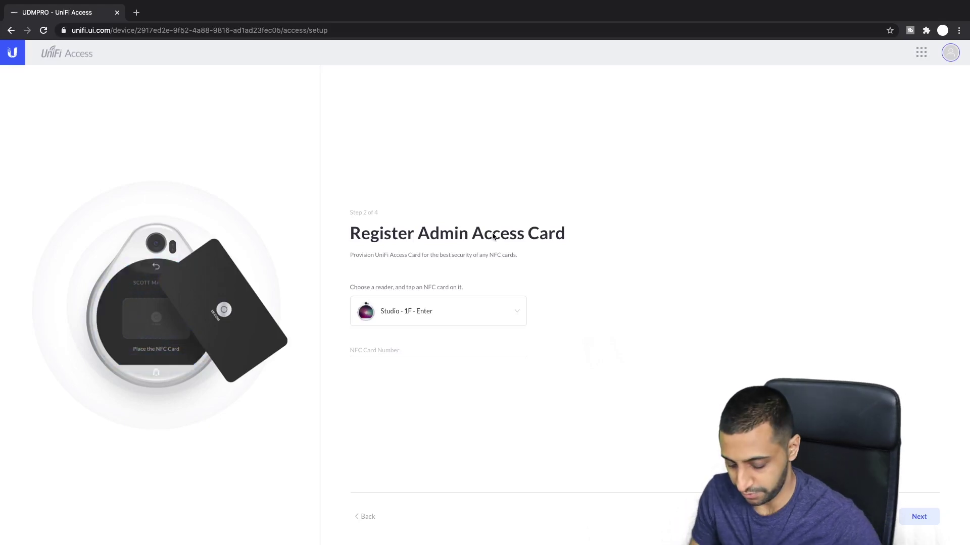
# Enrol the admin NFC card on the 'Studio - 1F - Enter' reader
pyautogui.click(523, 317)
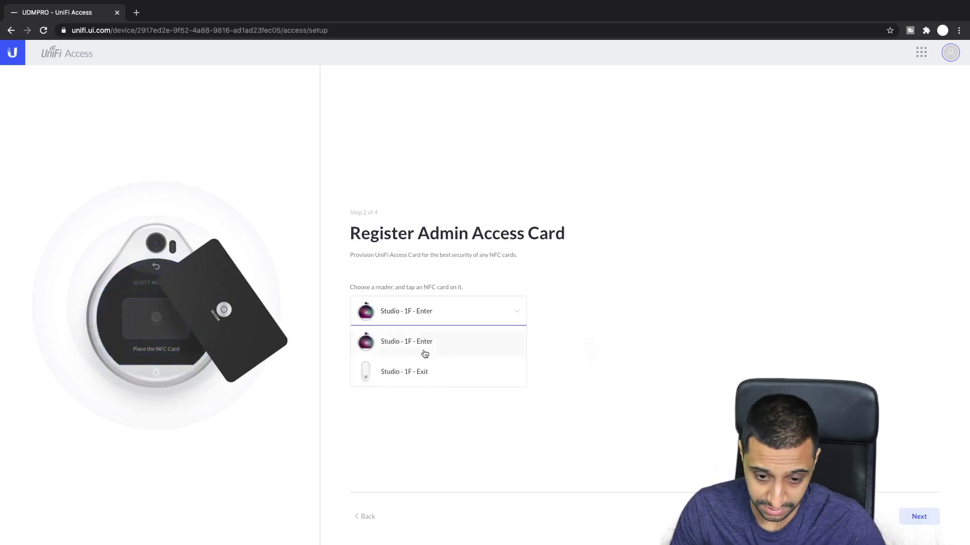
pyautogui.click(458, 347)
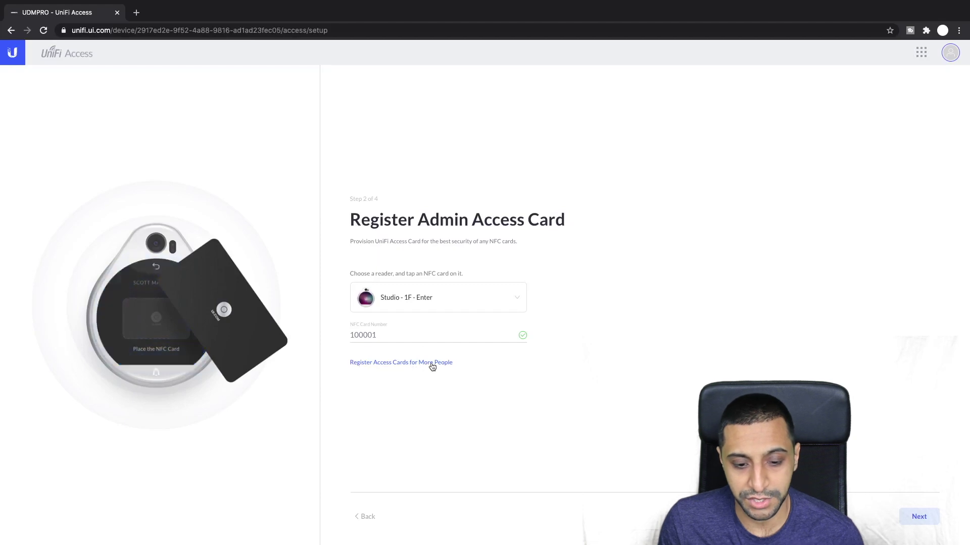
pyautogui.click(918, 517)
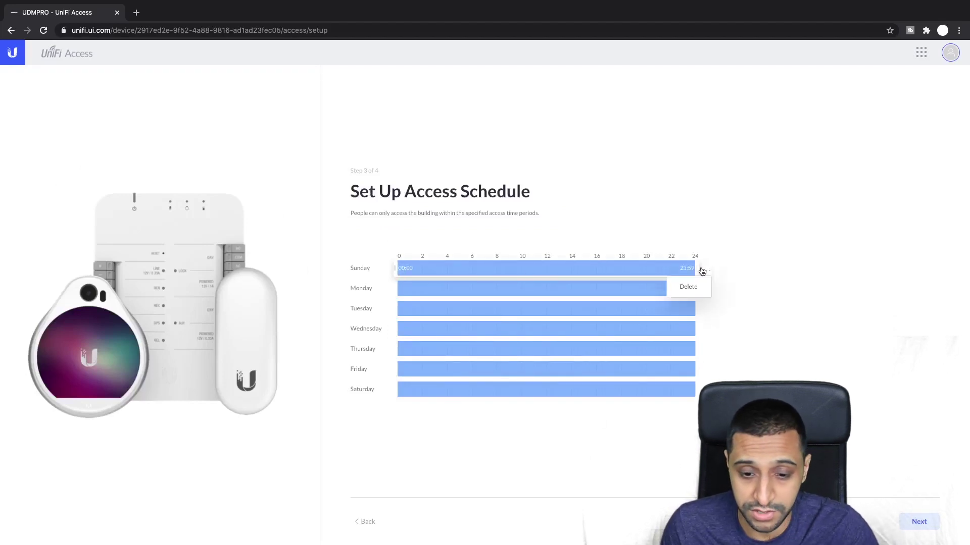
# Keep the daily 00:00–23:59 access schedule and finish the Access setup
pyautogui.moveTo(699, 270); pyautogui.dragTo(753, 262)
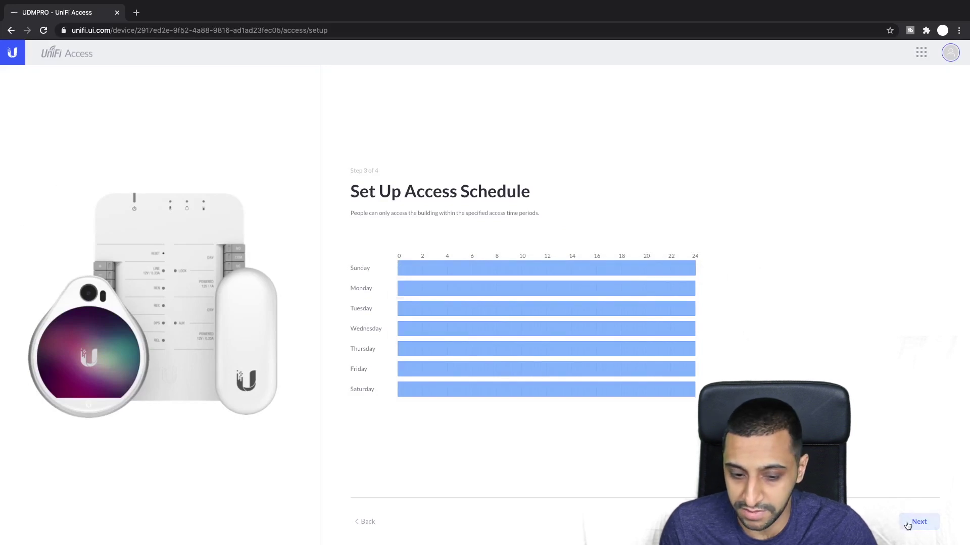
pyautogui.click(927, 522)
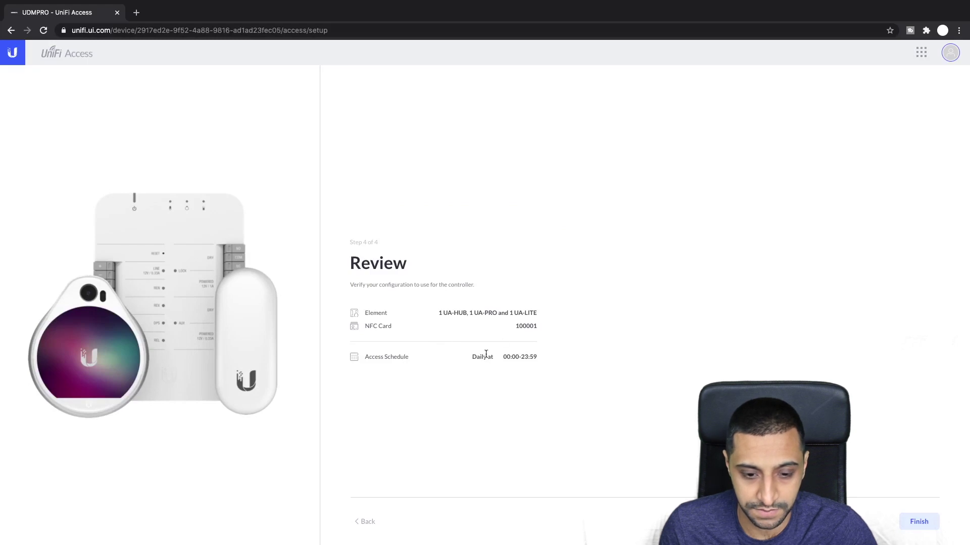
pyautogui.click(912, 524)
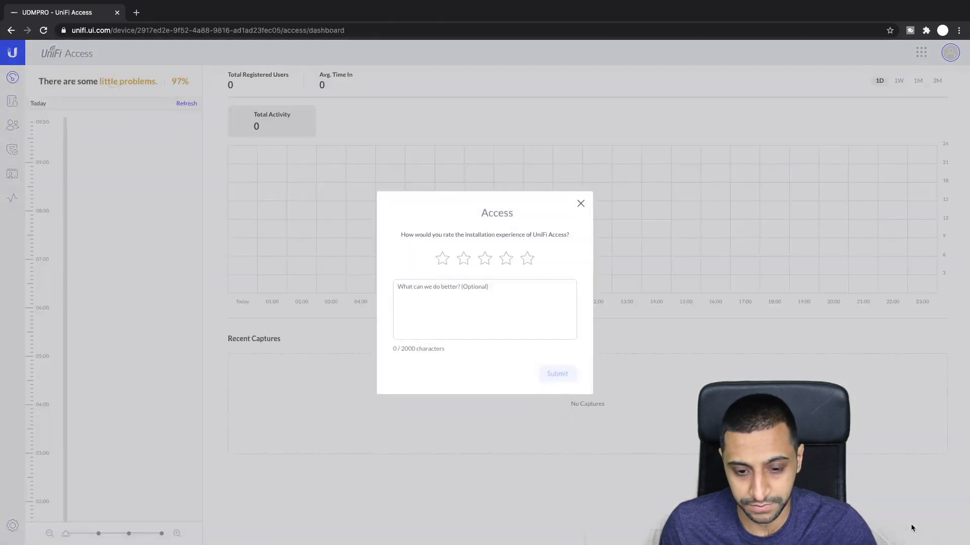
# Dismiss the rating prompt and check why the device score is 97%
pyautogui.click(231, 135)
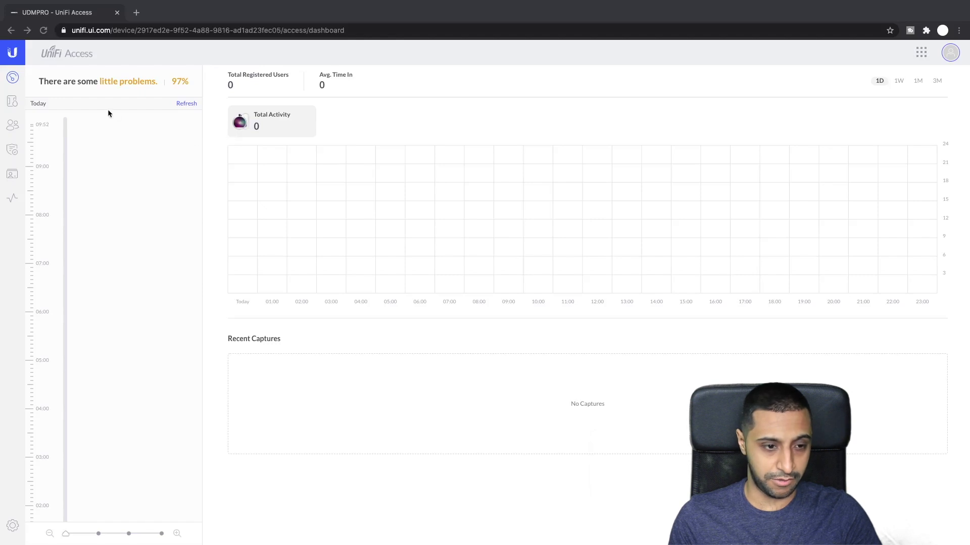
pyautogui.click(177, 84)
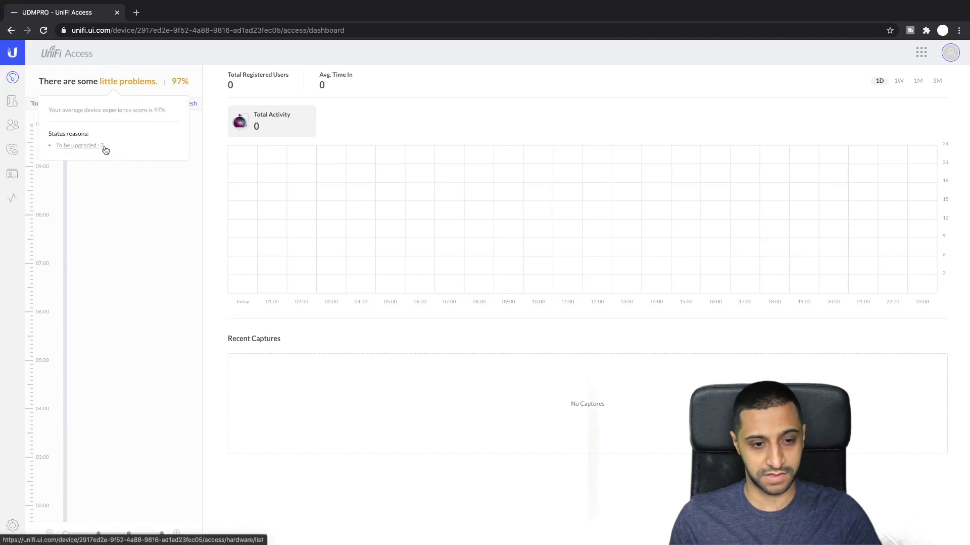
pyautogui.click(195, 141)
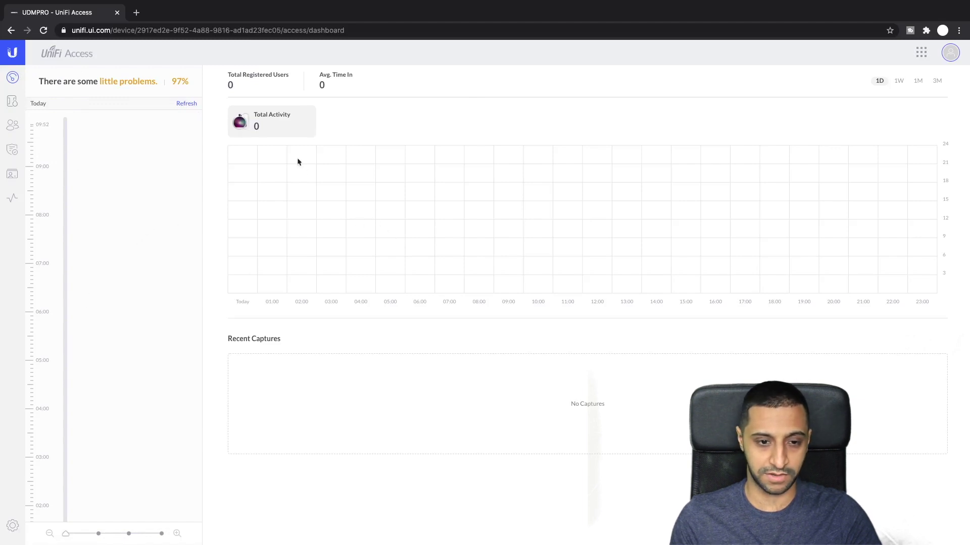
# View activity over 1W, 1M and 3M, then open the Elements list
pyautogui.click(902, 81)
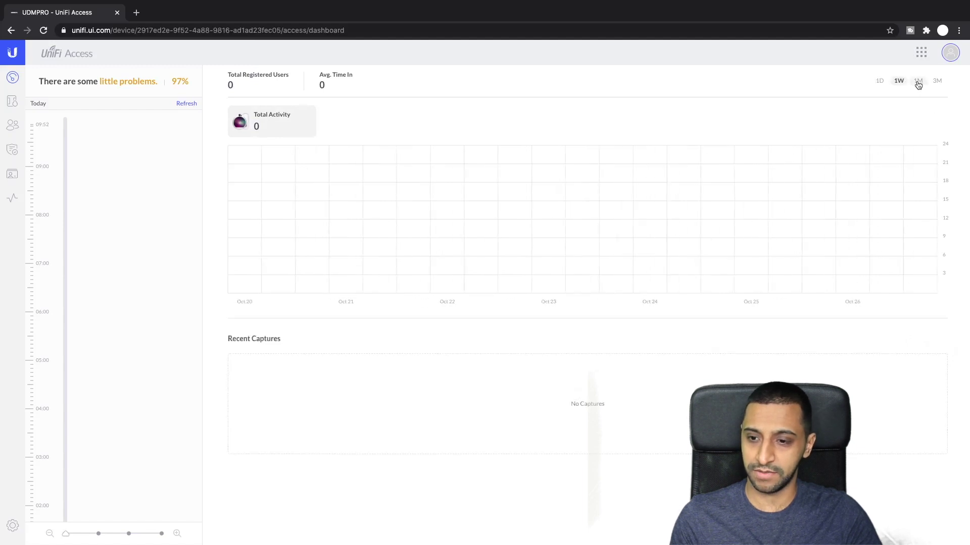
pyautogui.click(918, 82)
pyautogui.click(937, 83)
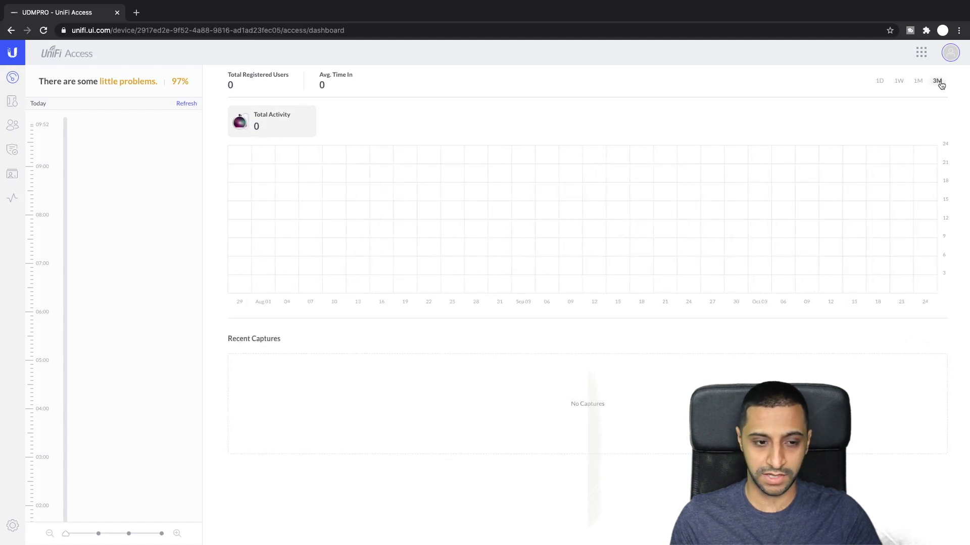
pyautogui.click(12, 102)
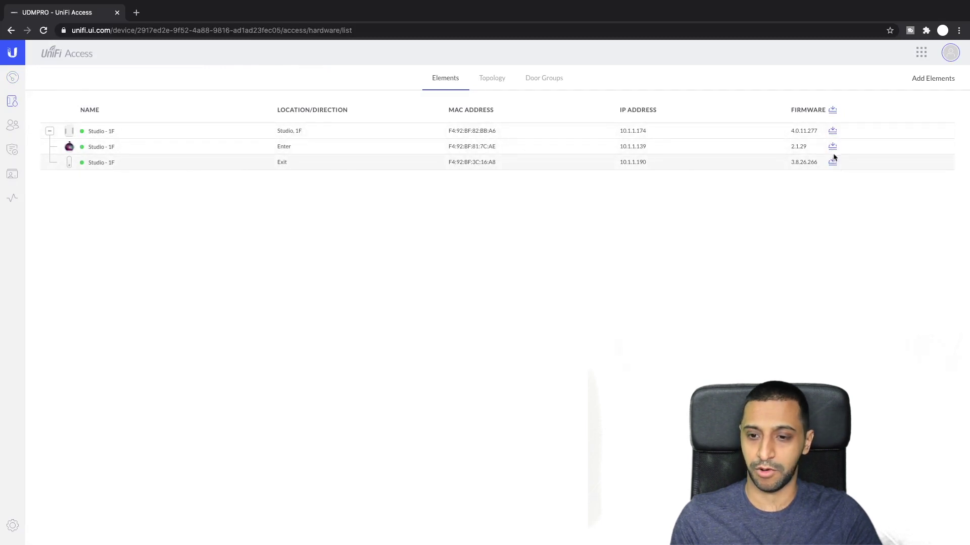
# Review Users, NFC Cards, Policies with Schedules and Holiday Groups, and Visitors
pyautogui.click(14, 130)
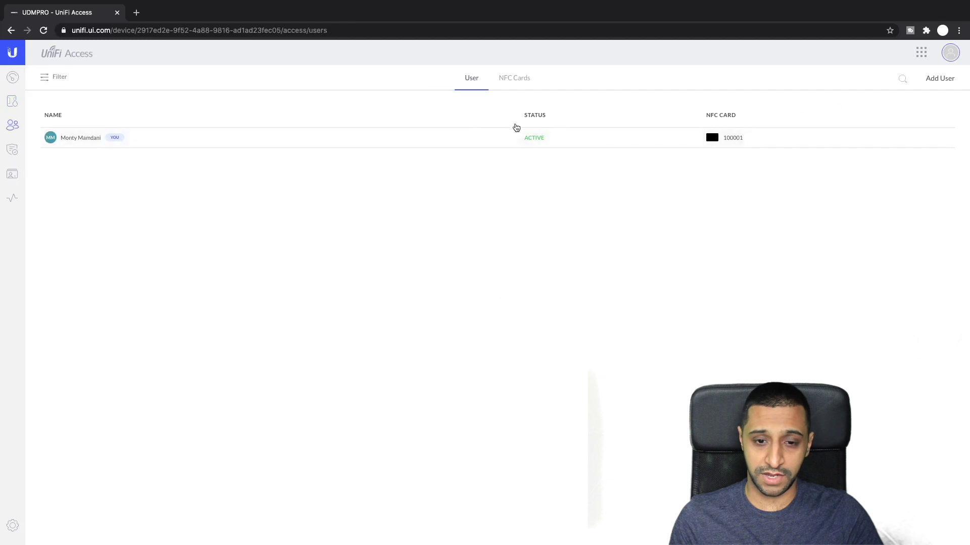
pyautogui.click(527, 77)
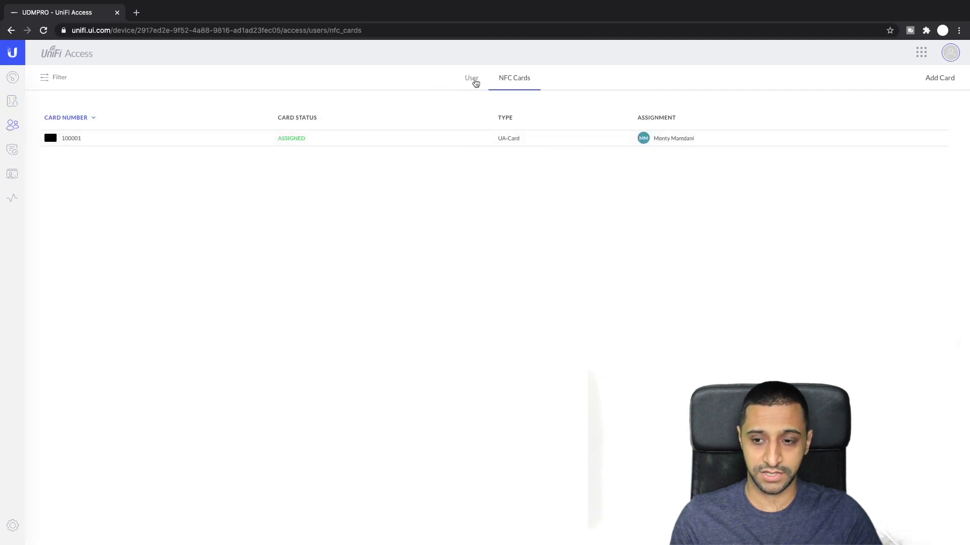
pyautogui.click(472, 80)
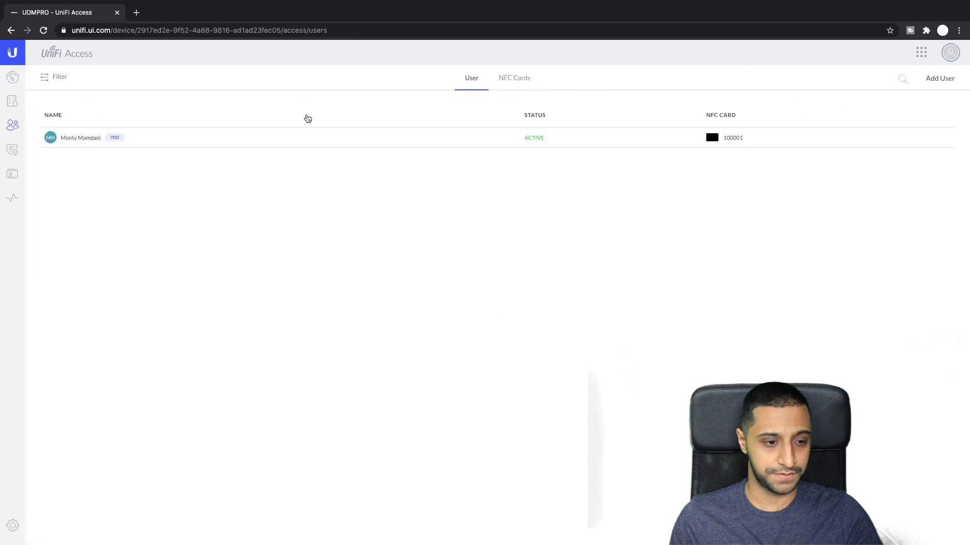
pyautogui.click(13, 151)
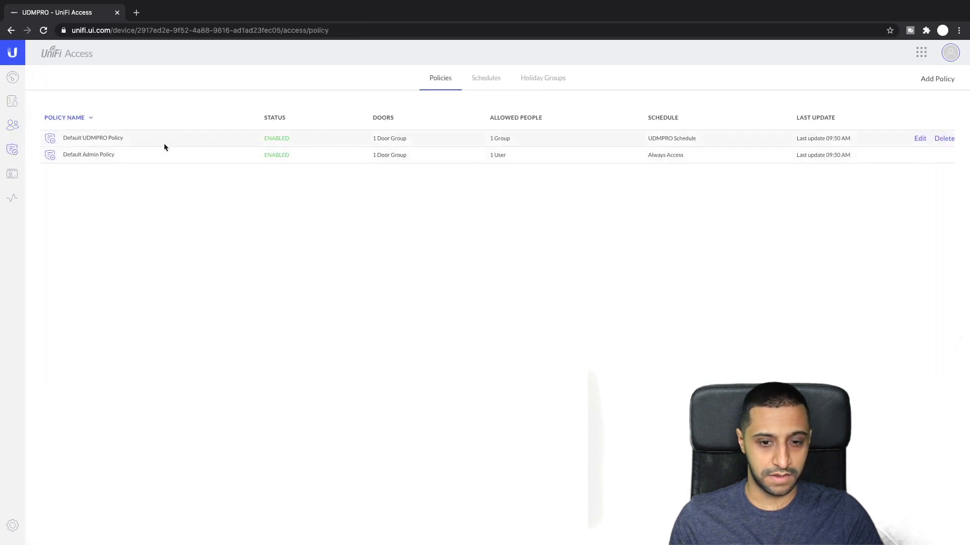
pyautogui.click(487, 83)
pyautogui.click(539, 84)
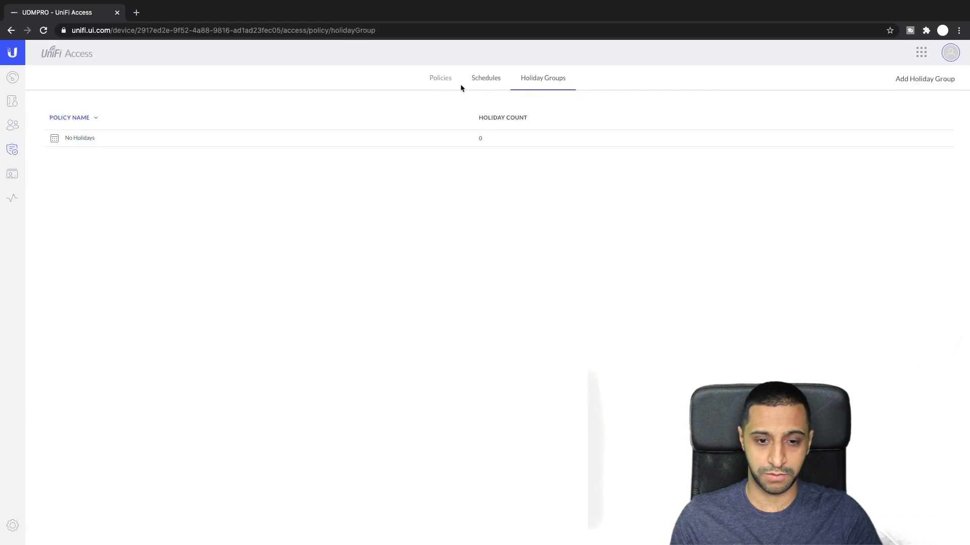
pyautogui.click(429, 80)
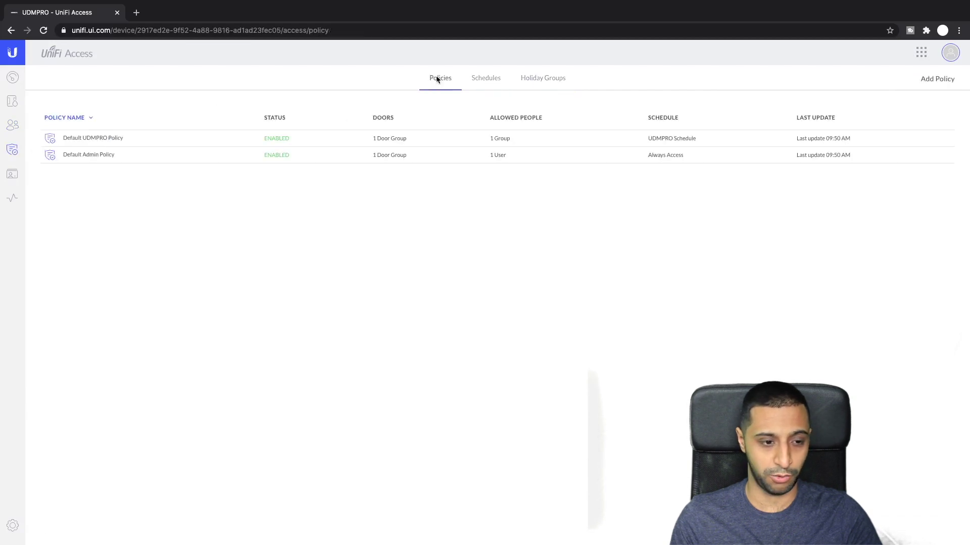
pyautogui.click(12, 174)
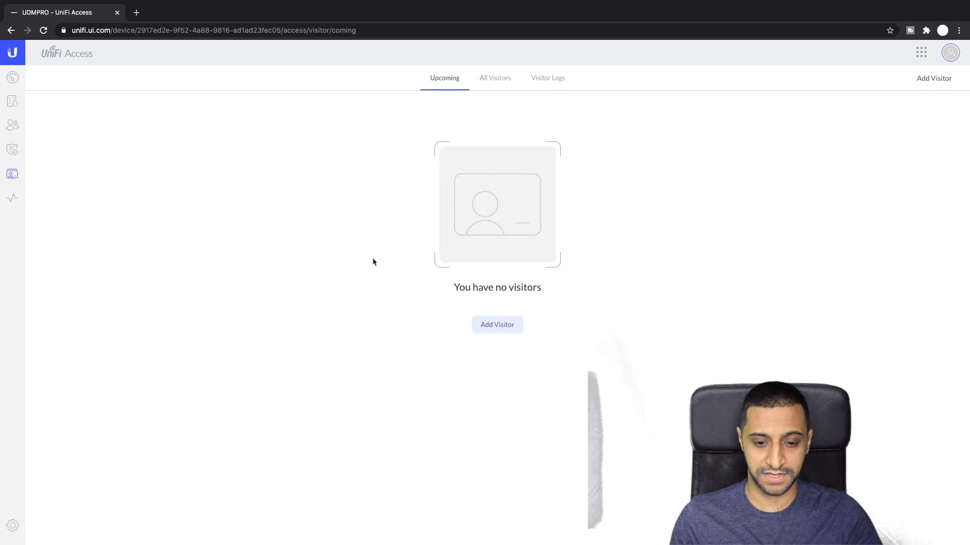
# Review the system log's Access Logs, Activities, Events and Captures, noting the UA-Pro requirement
pyautogui.click(11, 201)
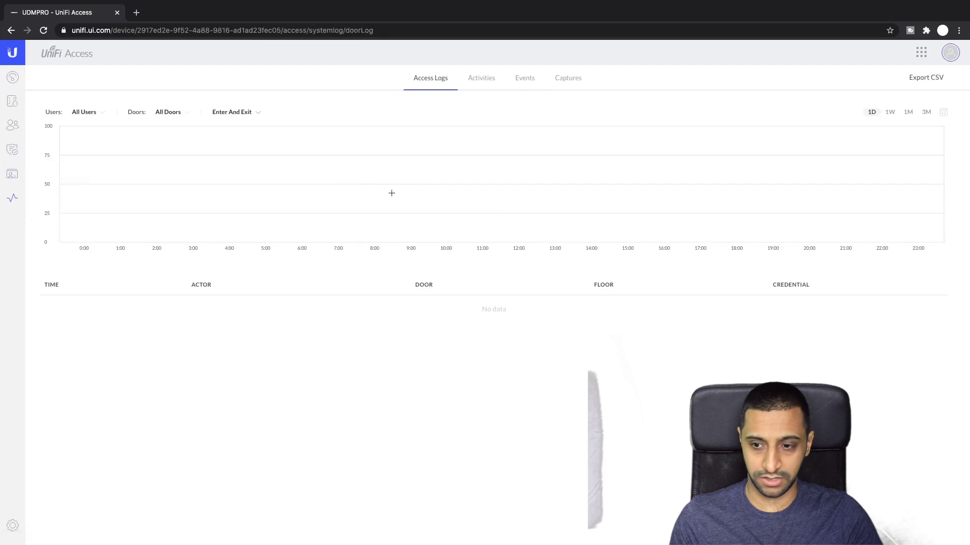
pyautogui.click(484, 81)
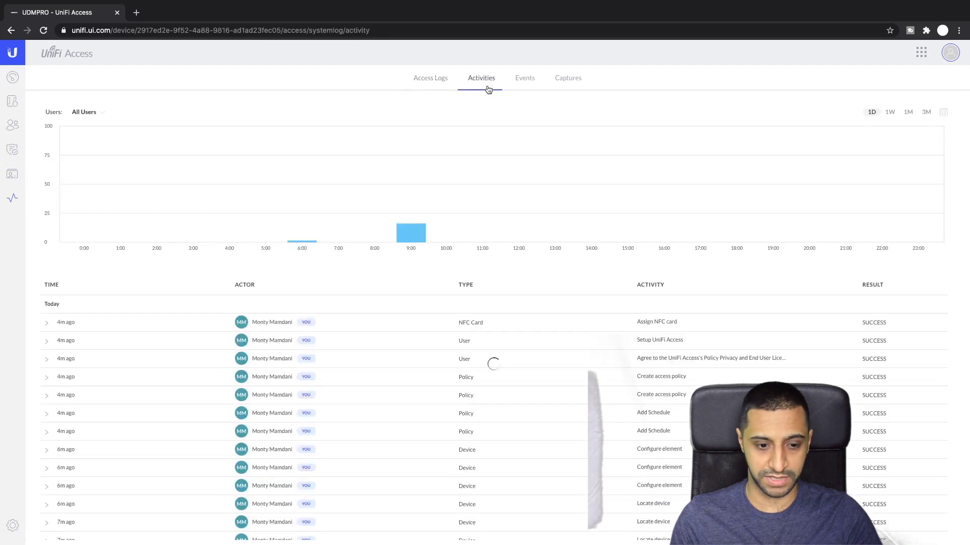
pyautogui.click(525, 78)
pyautogui.click(586, 76)
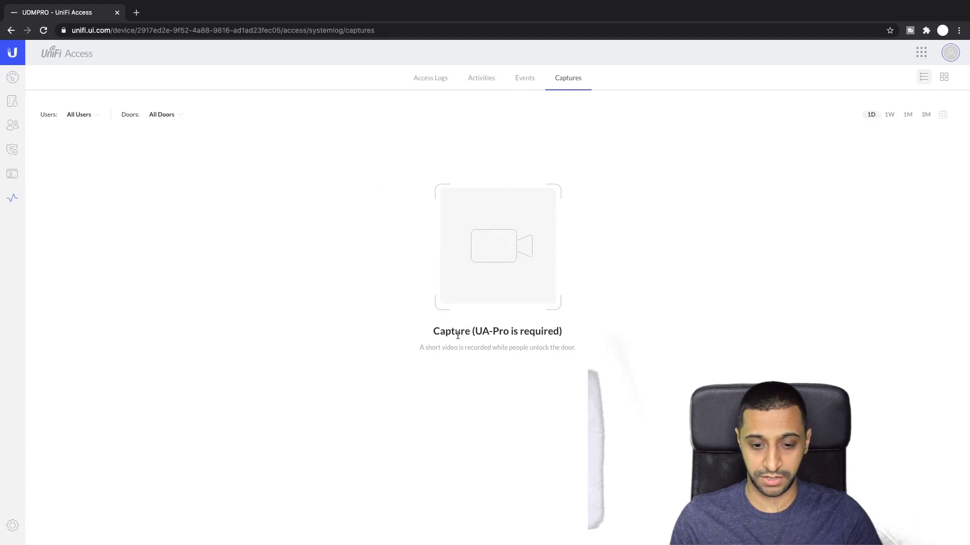
pyautogui.moveTo(492, 332); pyautogui.dragTo(547, 332)
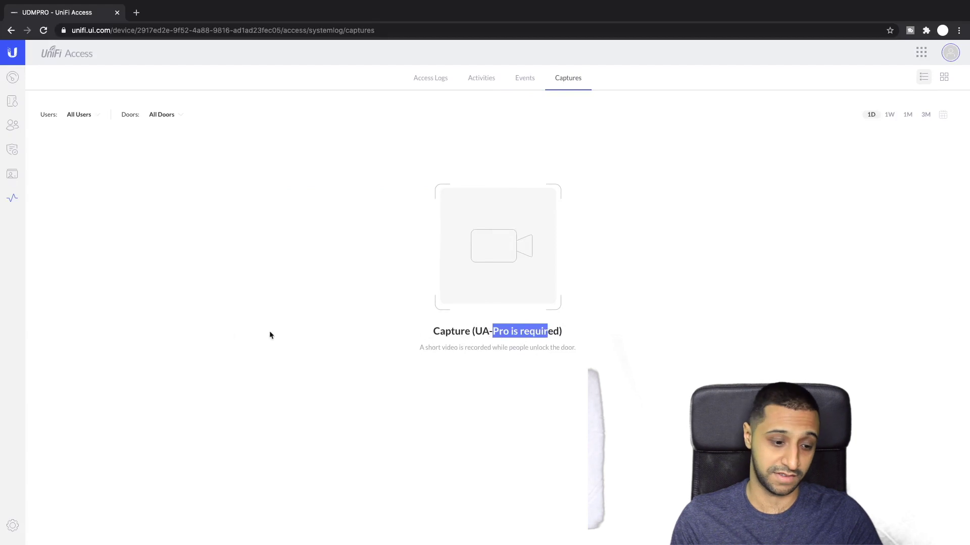
# Open Access Preferences and toggle video capture off and back on
pyautogui.click(14, 527)
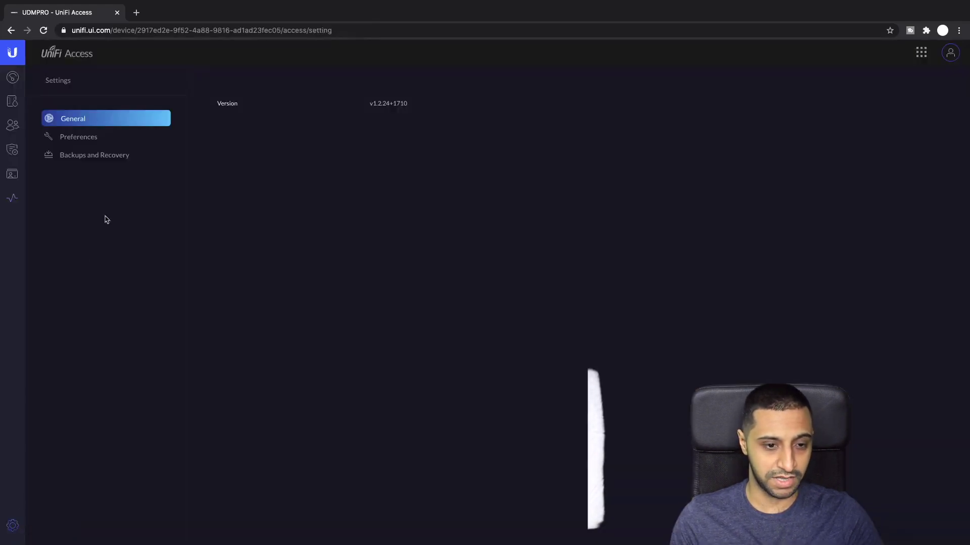
pyautogui.moveTo(374, 103); pyautogui.dragTo(408, 103)
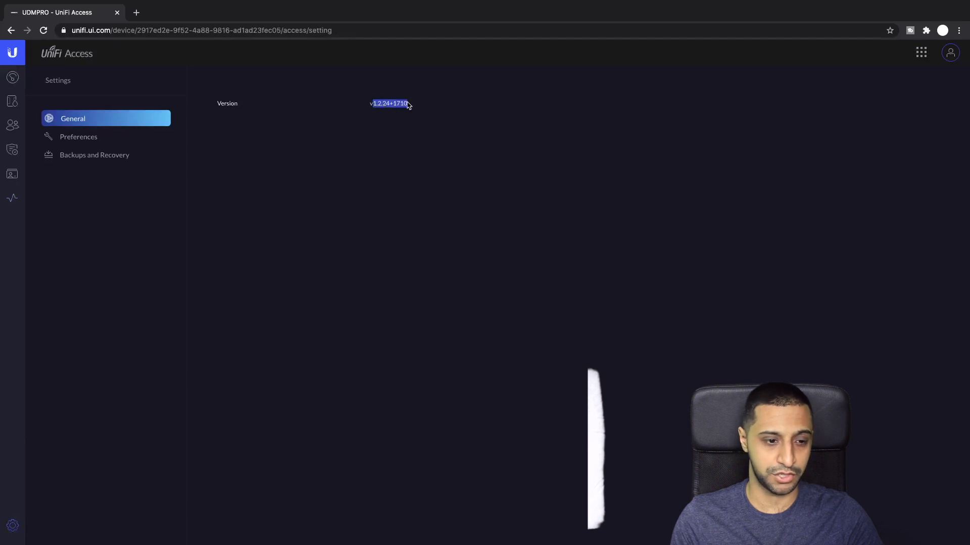
pyautogui.click(90, 143)
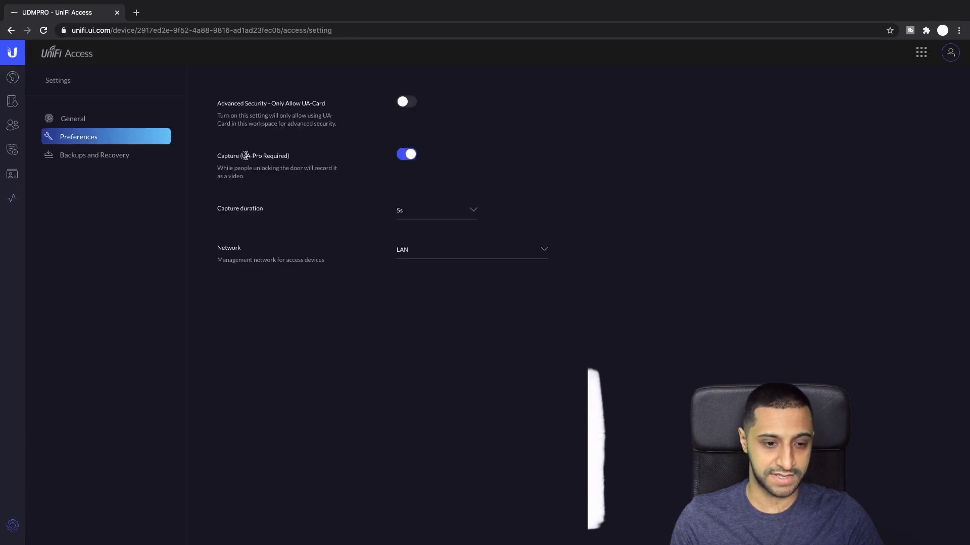
pyautogui.moveTo(221, 156); pyautogui.dragTo(332, 168)
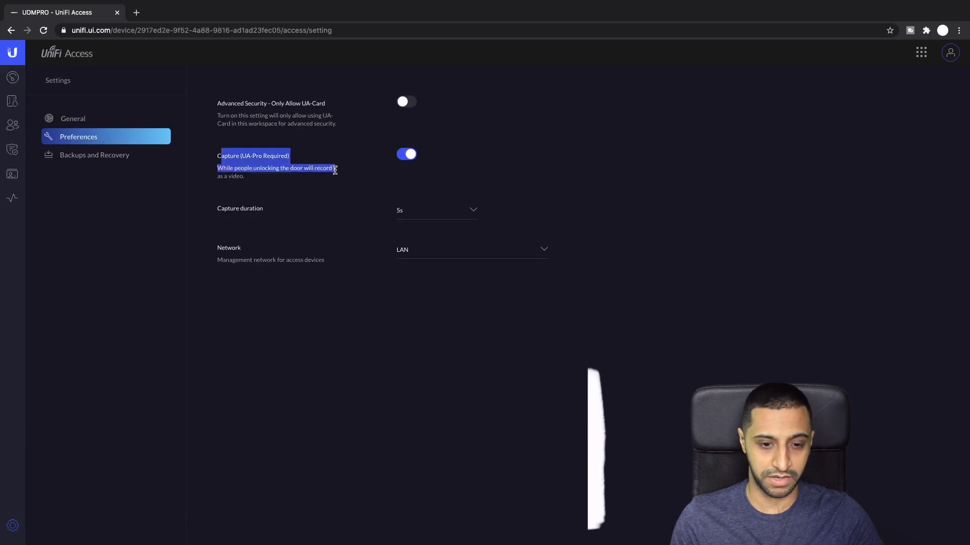
pyautogui.click(410, 152)
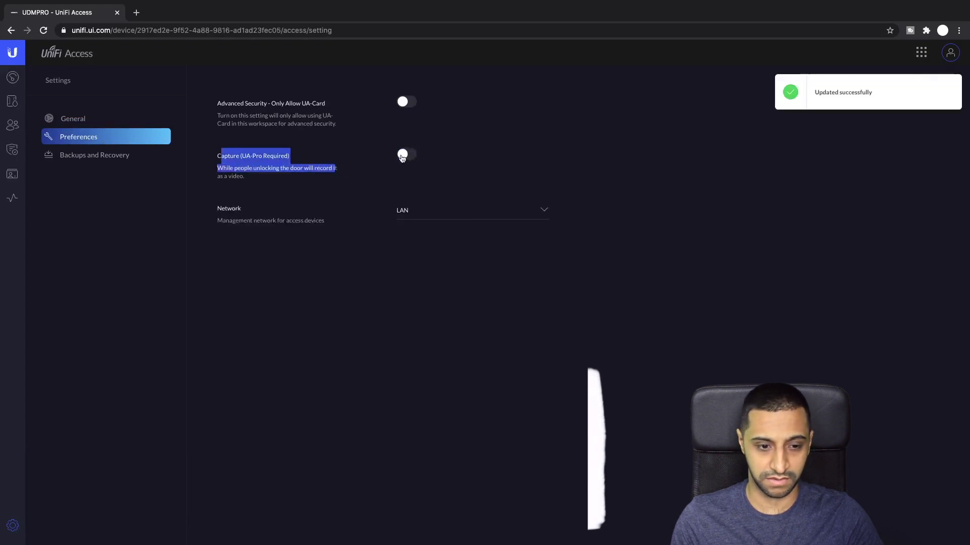
pyautogui.click(403, 157)
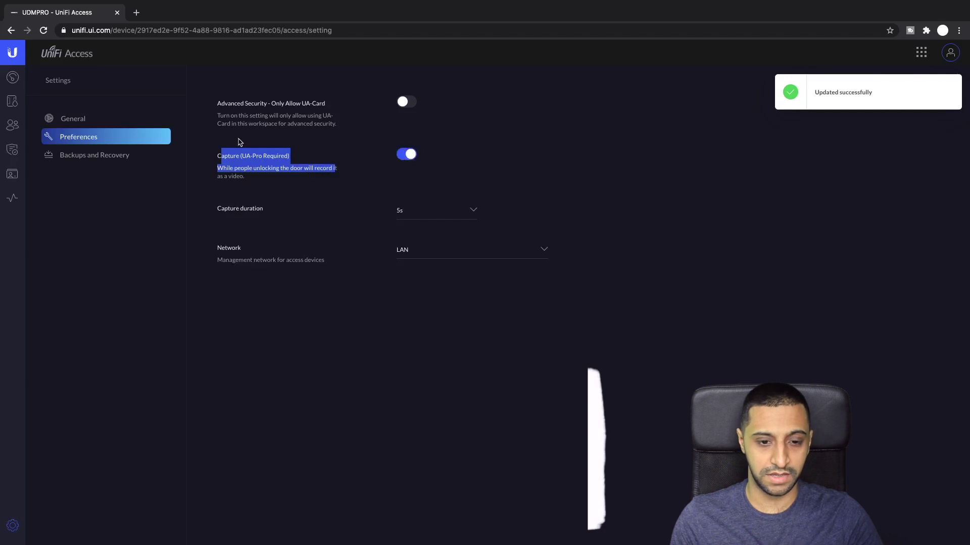
# Keep capture duration 5s and network LAN, and toggle UA-Card-only security on and off
pyautogui.click(437, 217)
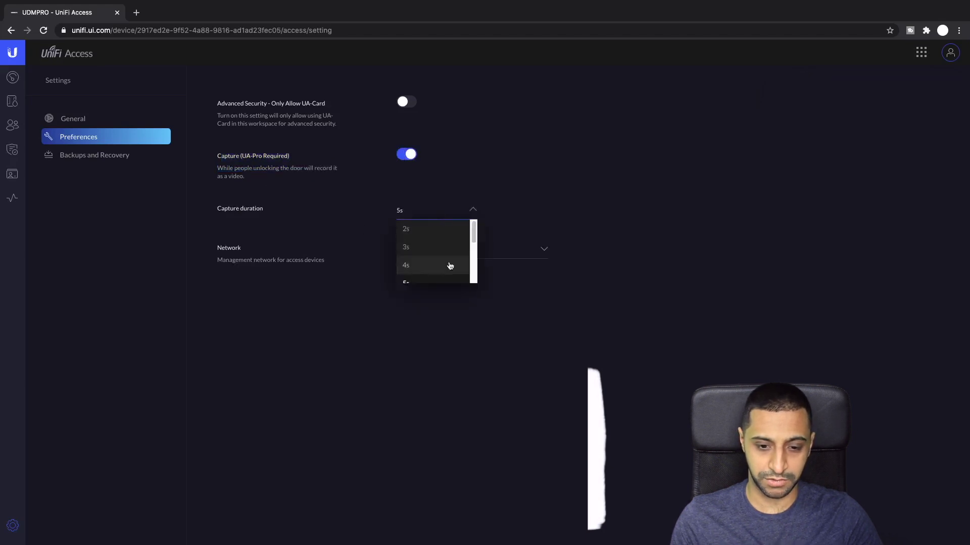
pyautogui.moveTo(473, 230)
pyautogui.mouseDown()
pyautogui.moveTo(477, 278)
pyautogui.moveTo(479, 238)
pyautogui.mouseUp()
pyautogui.click(705, 207)
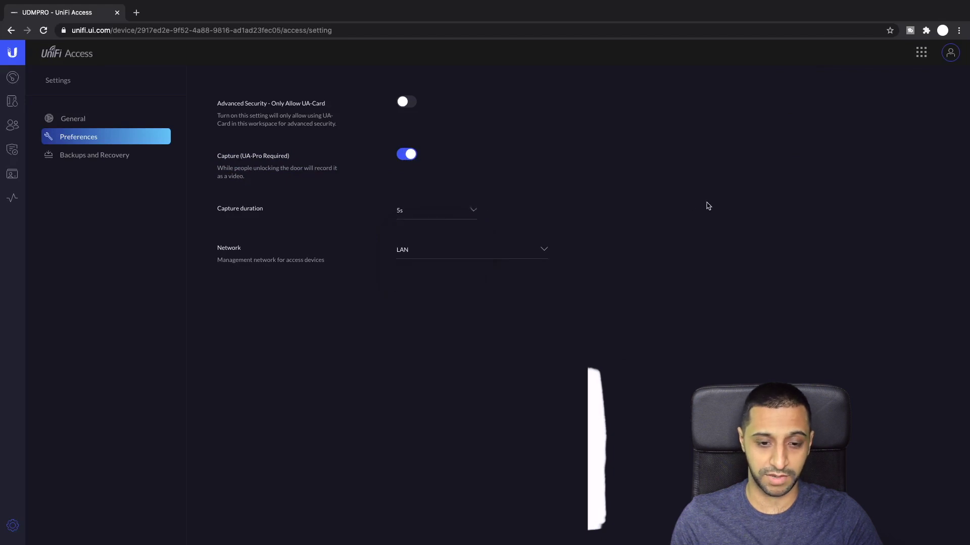
pyautogui.click(434, 253)
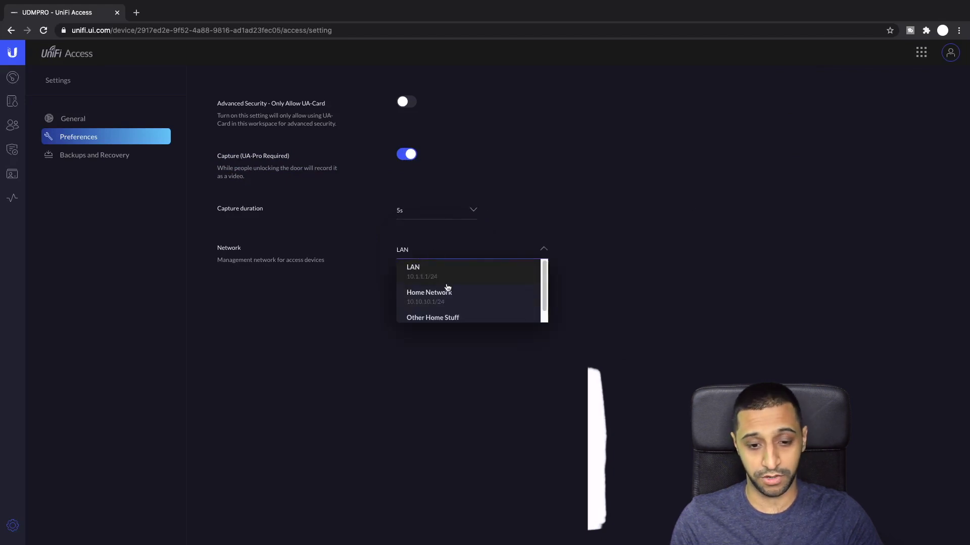
pyautogui.scroll(-1, 449, 293)
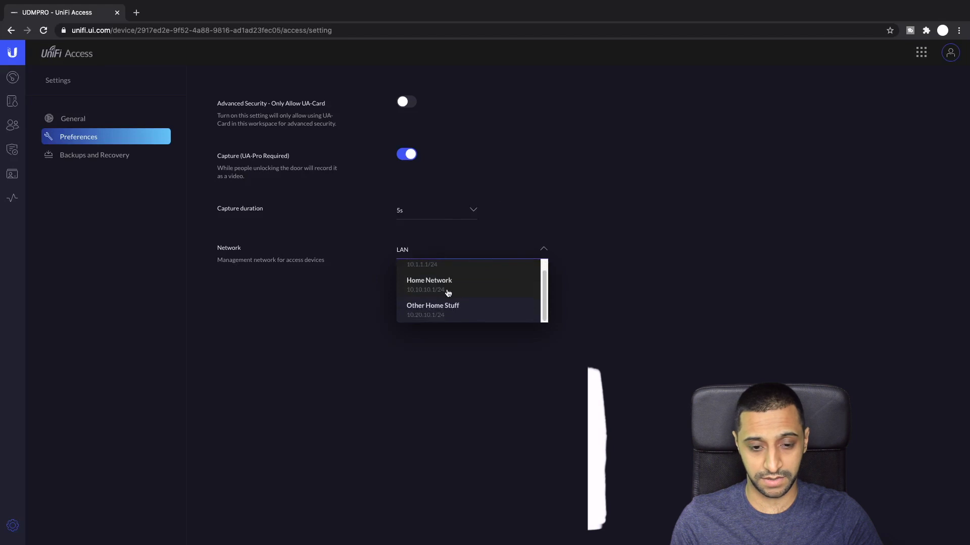
pyautogui.scroll(1, 448, 293)
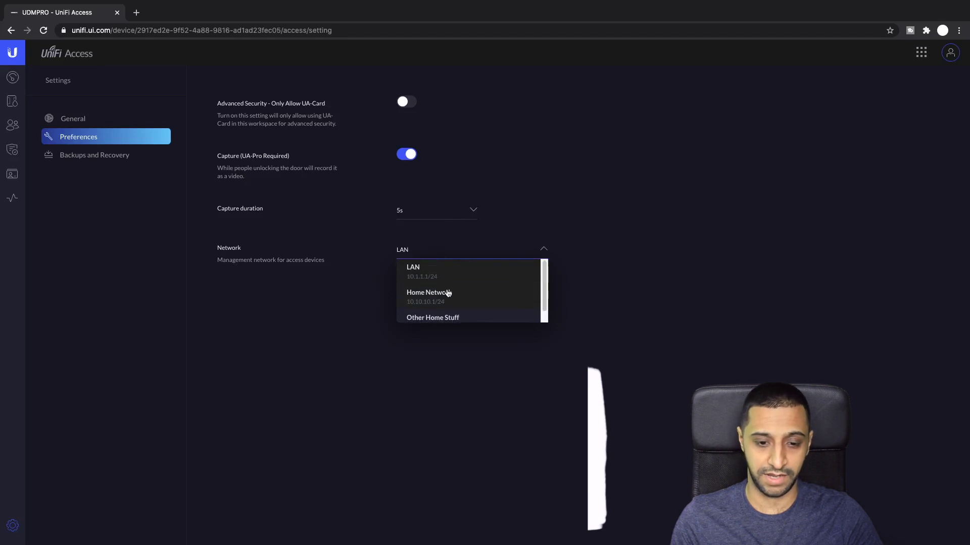
pyautogui.click(418, 248)
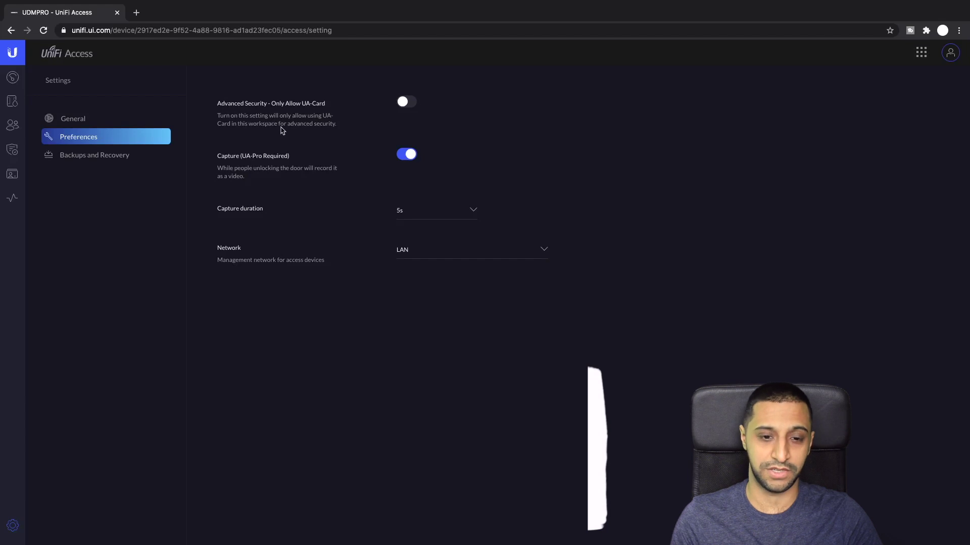
pyautogui.click(407, 103)
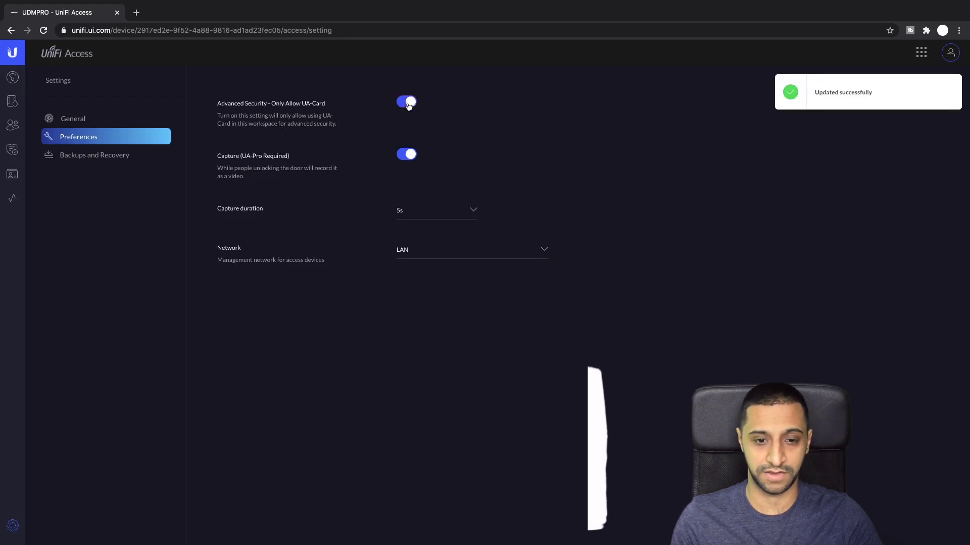
pyautogui.click(409, 104)
# Start a backup in Backups and Recovery twice, cancelling each time without downloading
pyautogui.click(77, 158)
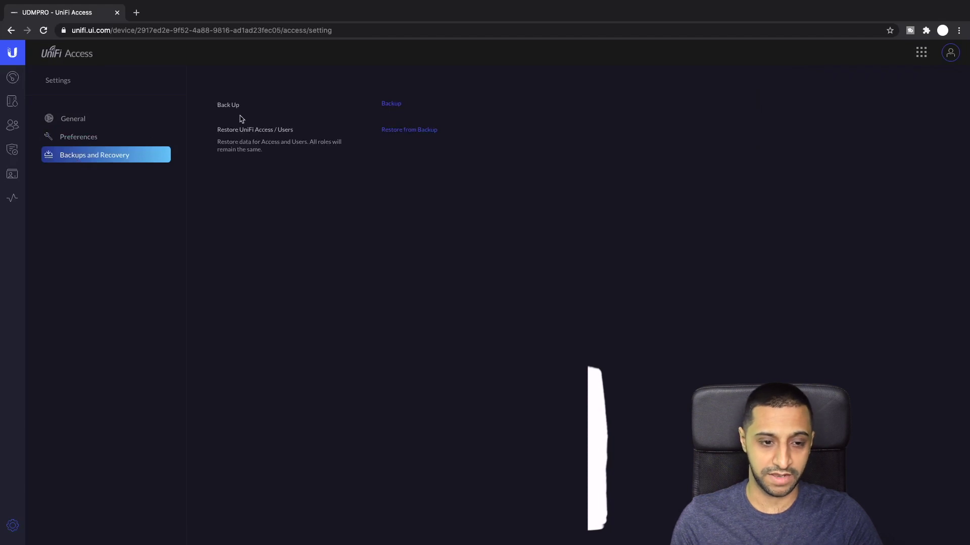
pyautogui.click(395, 107)
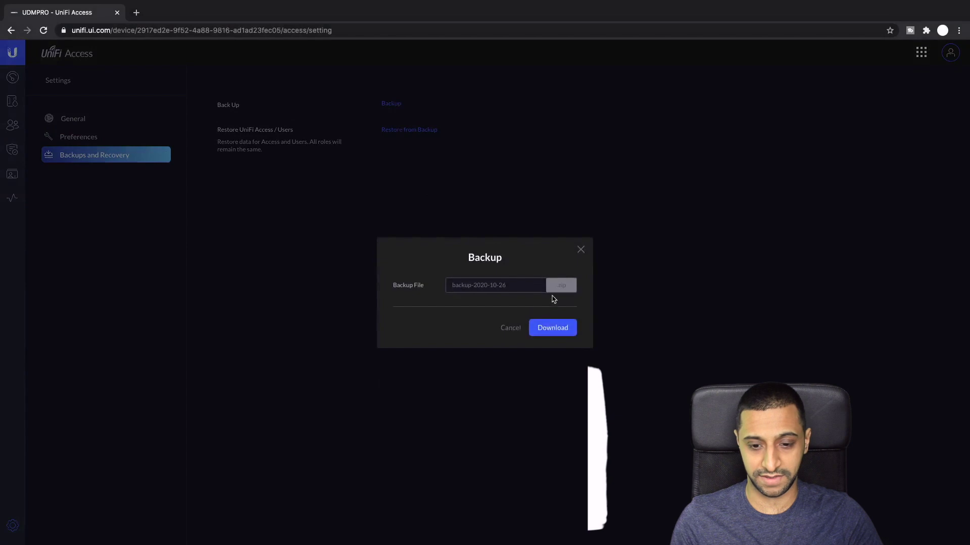
pyautogui.click(514, 331)
pyautogui.click(101, 137)
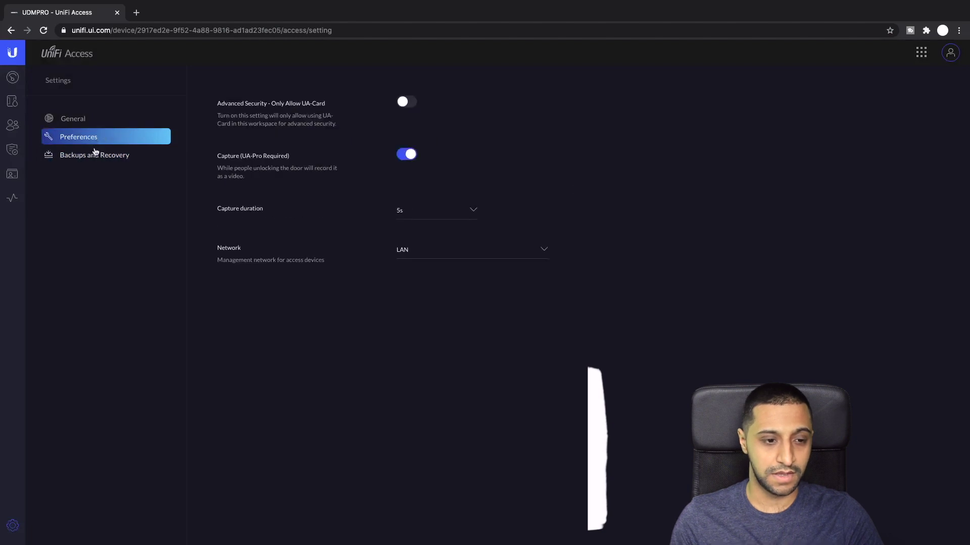
pyautogui.click(96, 157)
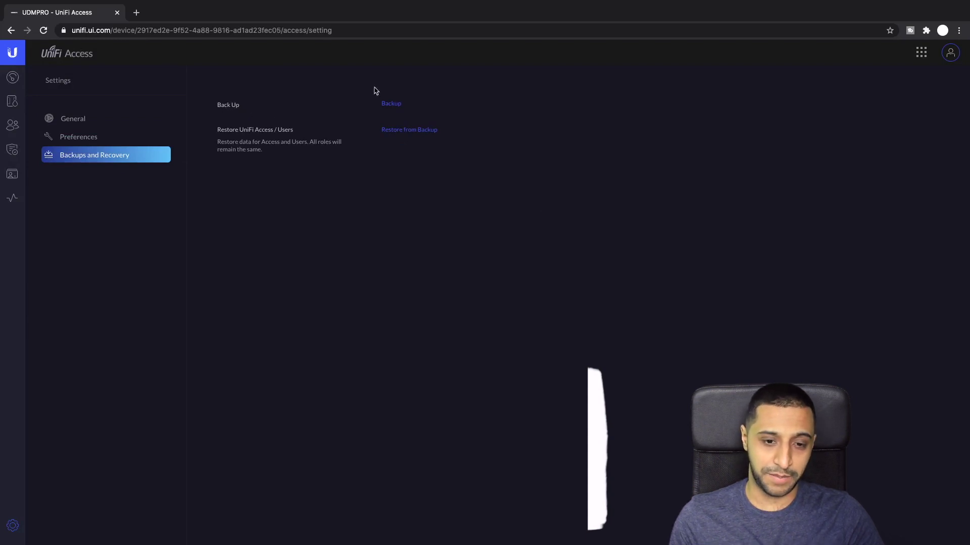
pyautogui.click(397, 108)
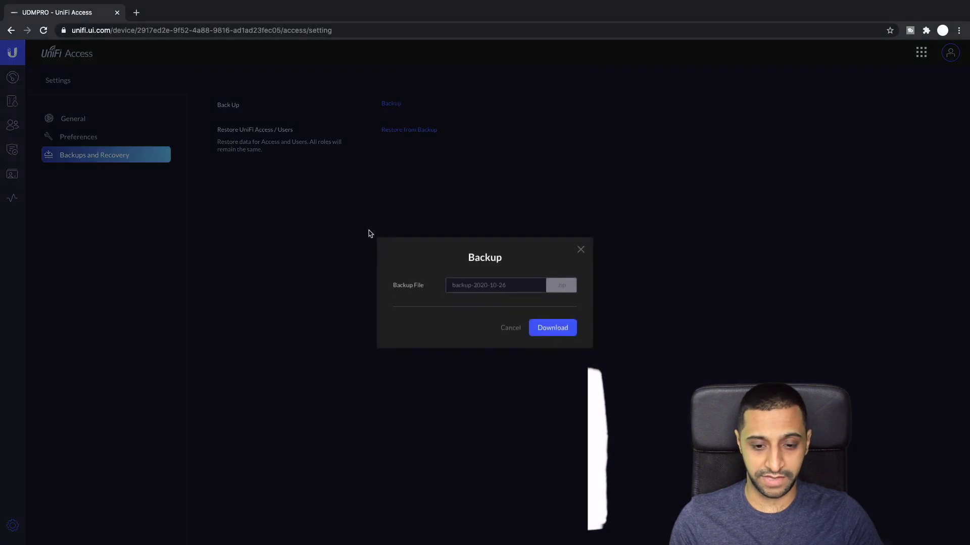
pyautogui.click(511, 328)
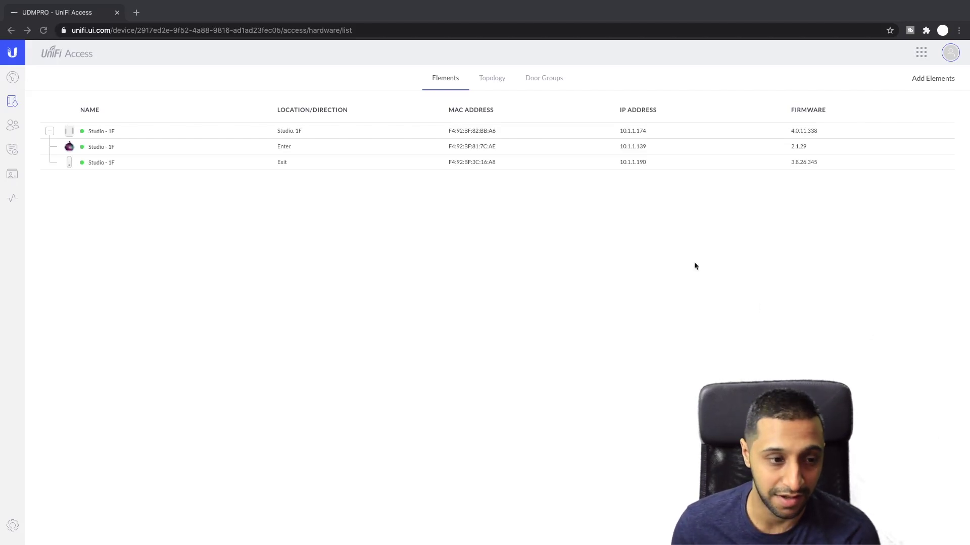
# Look over the access activity dashboard
pyautogui.click(14, 80)
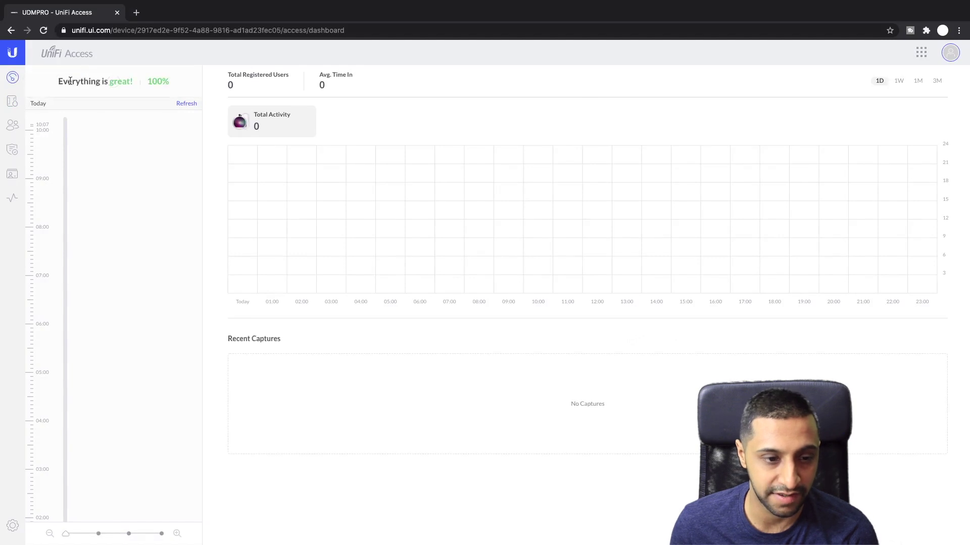
pyautogui.moveTo(70, 81); pyautogui.dragTo(173, 81)
pyautogui.click(172, 82)
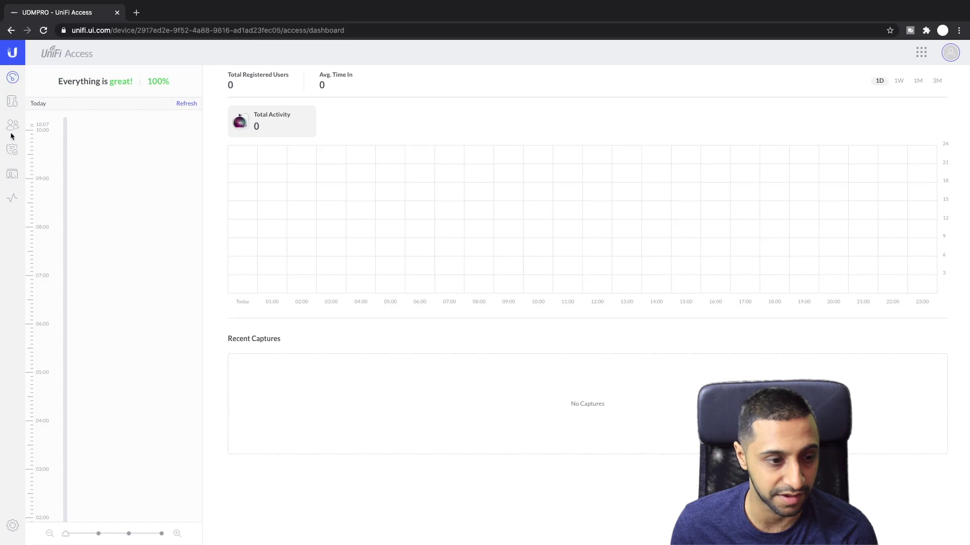
# Review the Elements topology and the door groups, which hold only All Doors
pyautogui.click(12, 102)
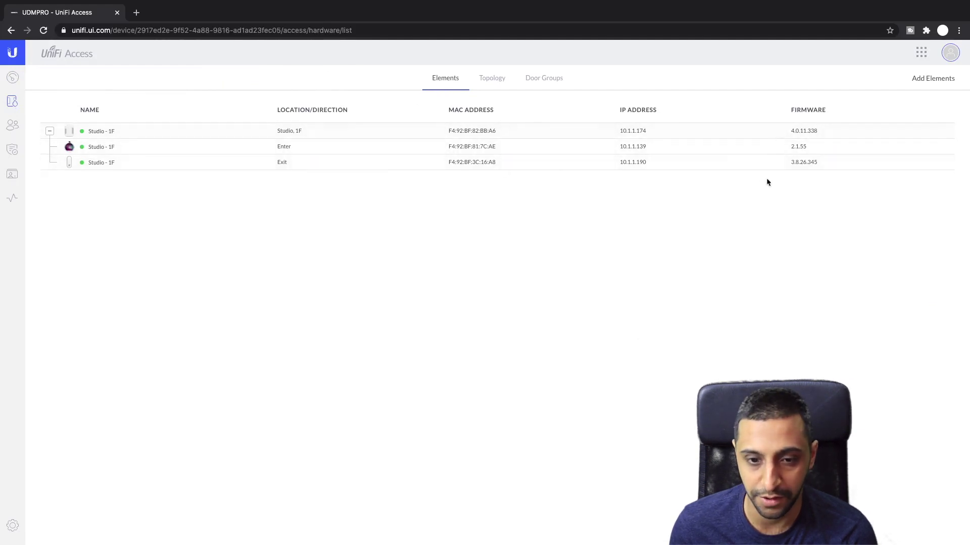
pyautogui.click(497, 85)
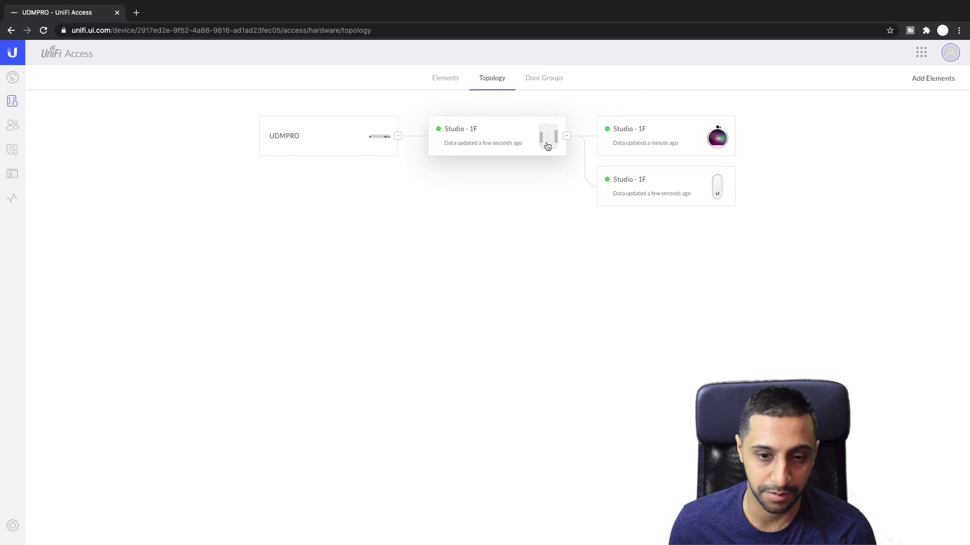
pyautogui.click(557, 86)
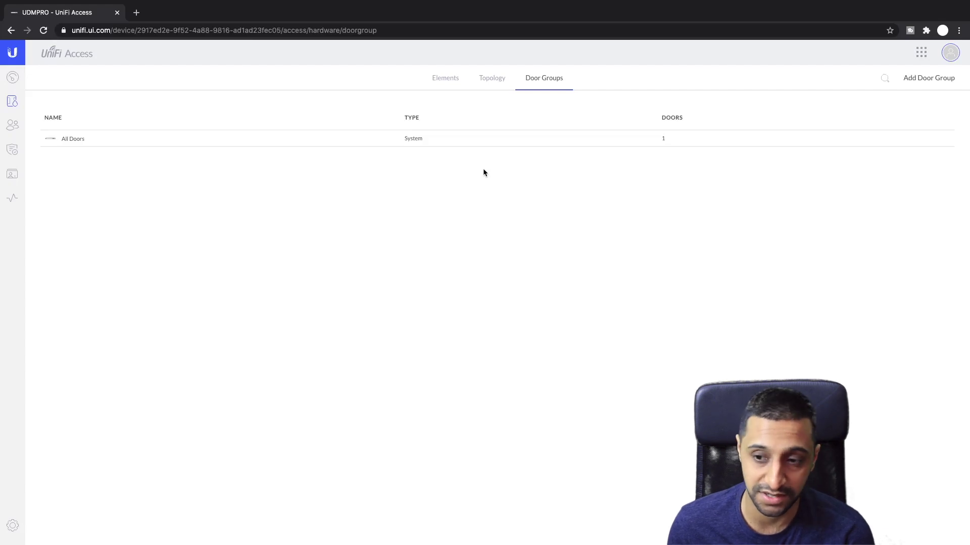
pyautogui.click(11, 127)
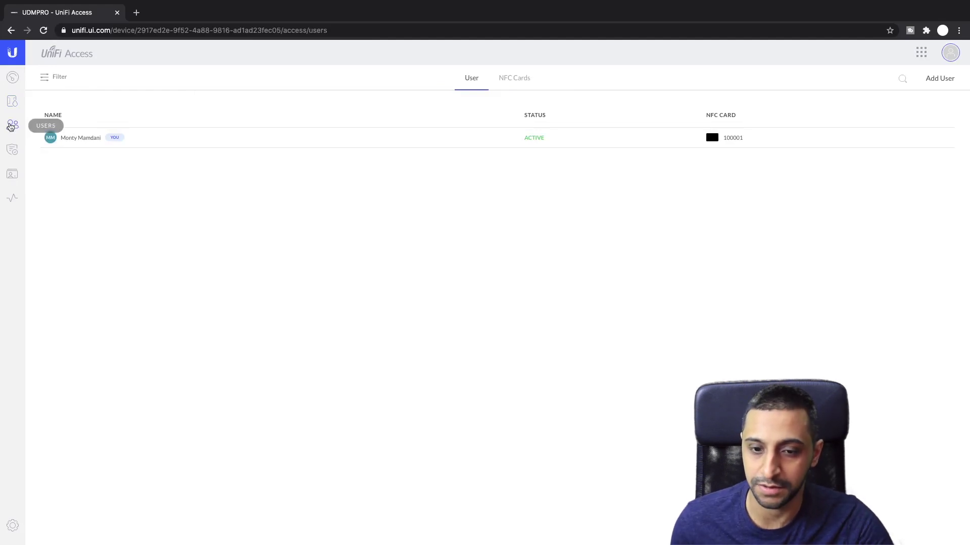
# Start a new user with first name Test and last name User1
pyautogui.click(932, 80)
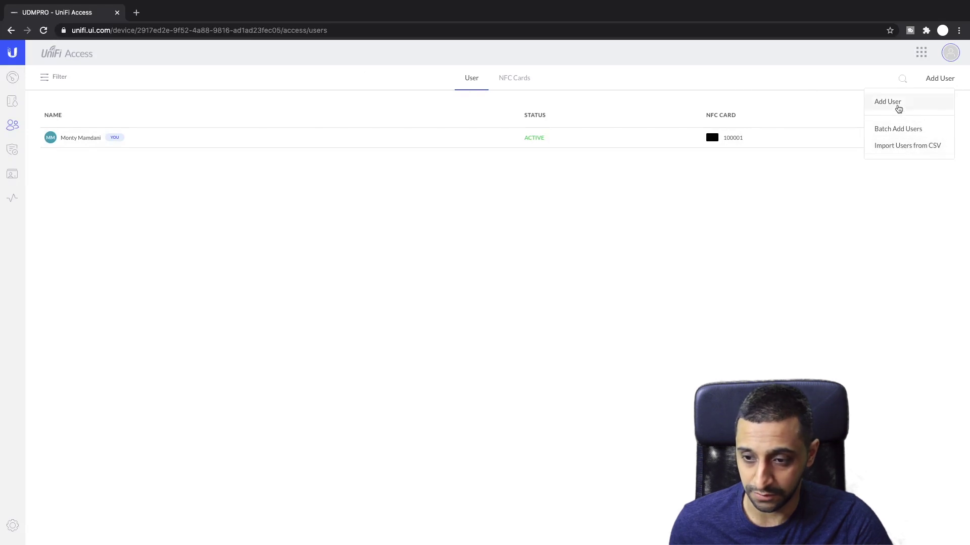
pyautogui.click(899, 109)
pyautogui.click(800, 192)
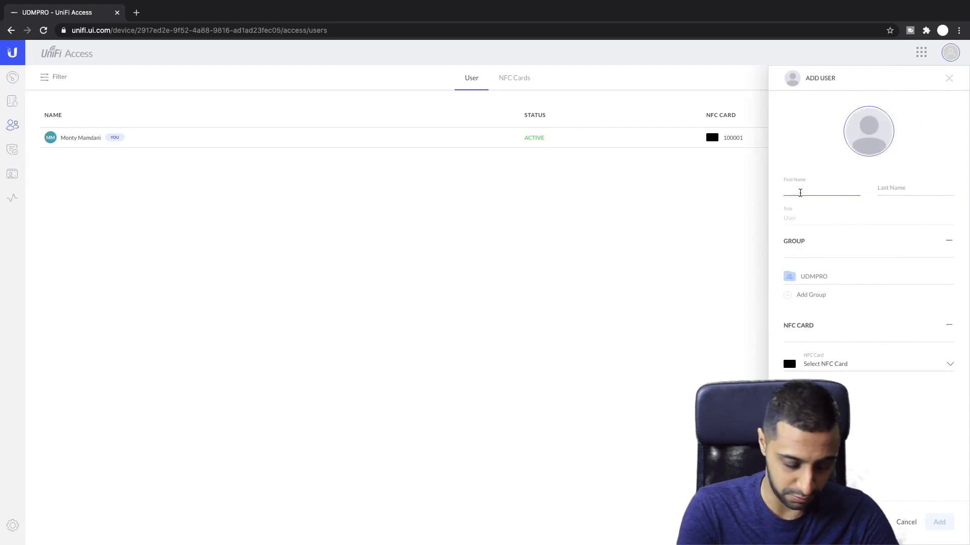
pyautogui.write('Test')
pyautogui.press('Tab')
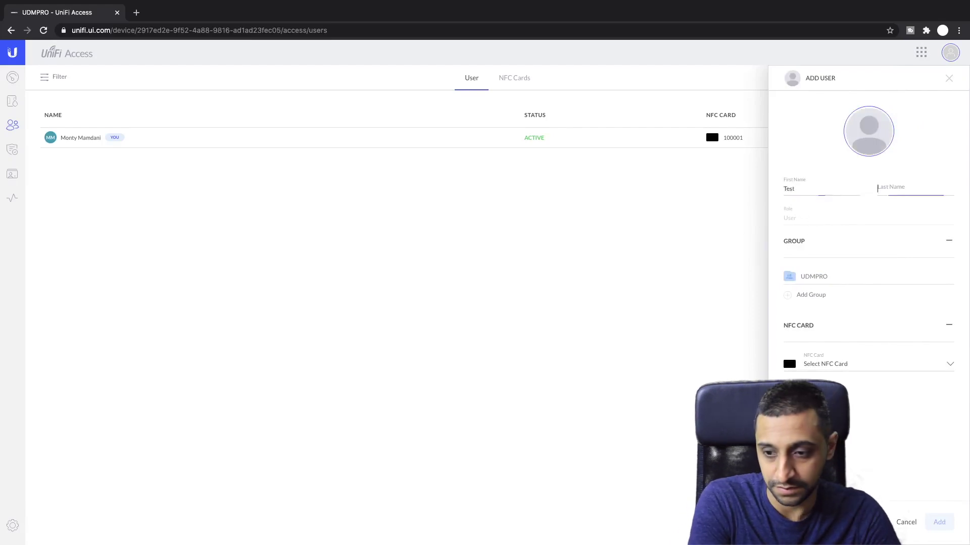
pyautogui.write('User1')
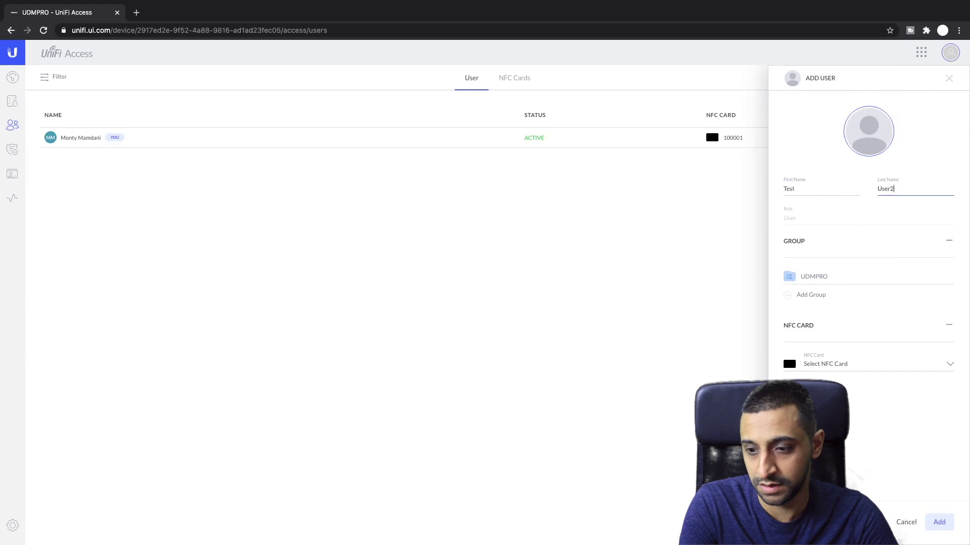
pyautogui.click(823, 221)
# Save Test User1 without an NFC card and view the NFC cards list
pyautogui.moveTo(827, 286)
pyautogui.click(829, 367)
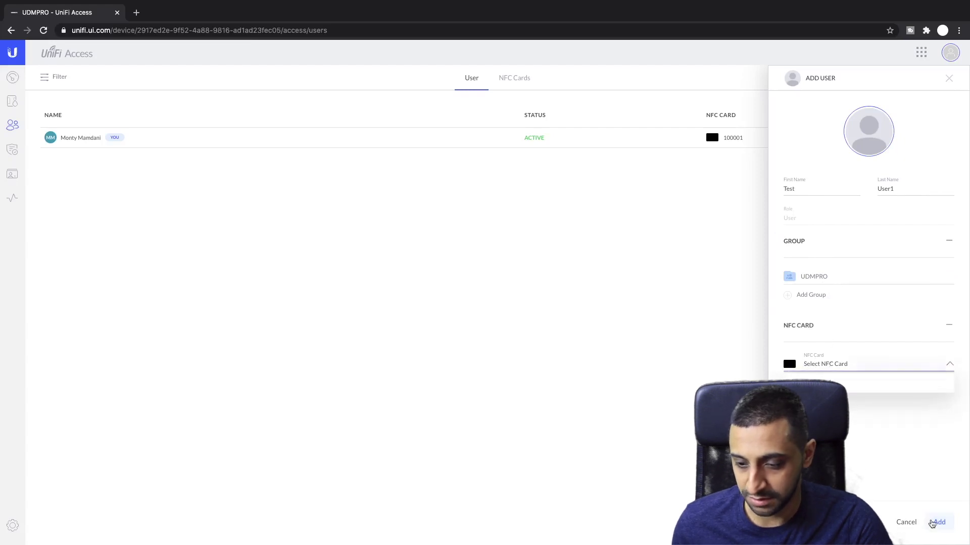
pyautogui.click(939, 522)
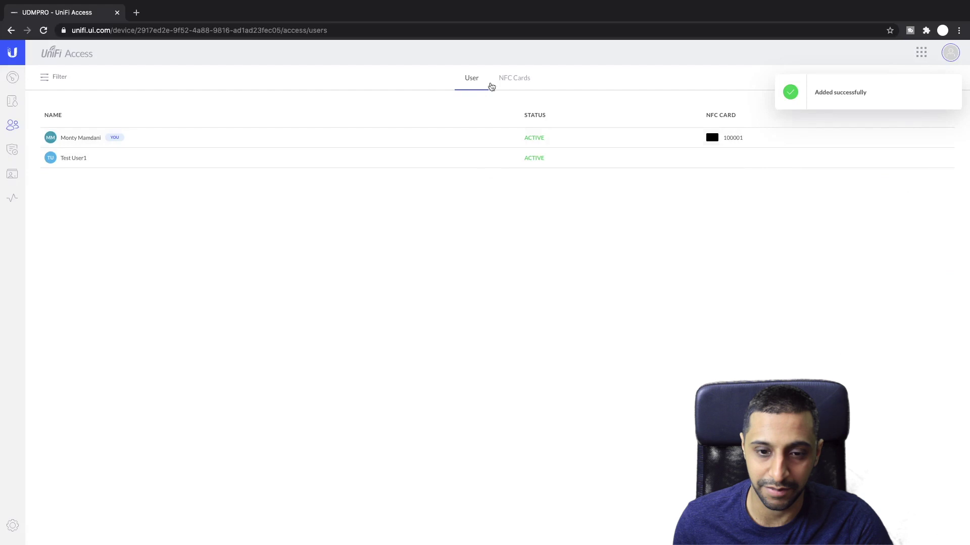
pyautogui.click(503, 80)
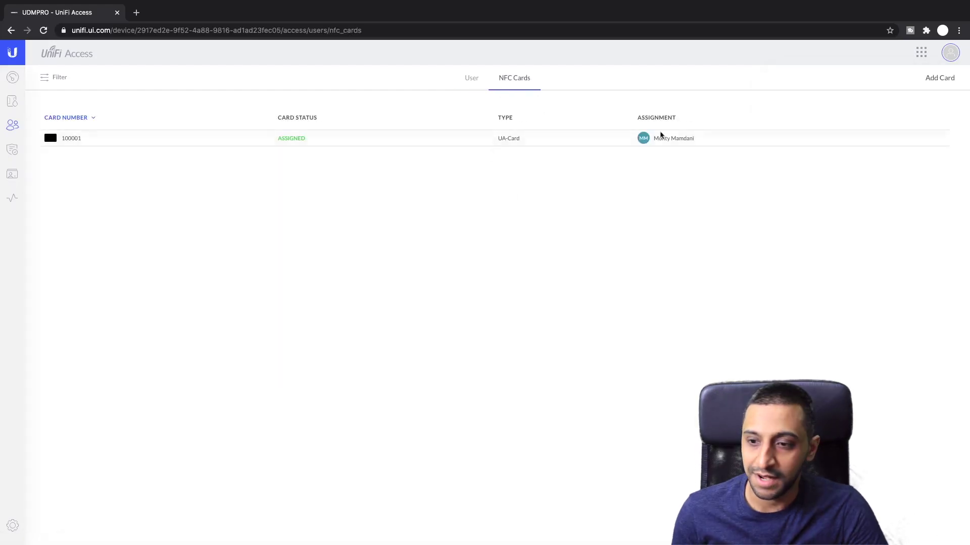
# Register card 100002 via the Studio - 1F - Exit reader and assign it to existing user Test User1
pyautogui.click(936, 80)
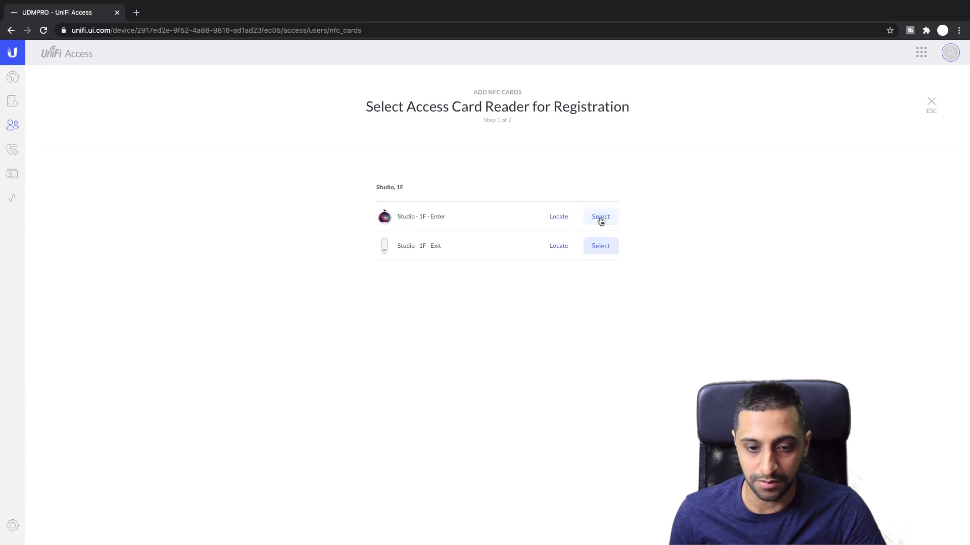
pyautogui.click(598, 252)
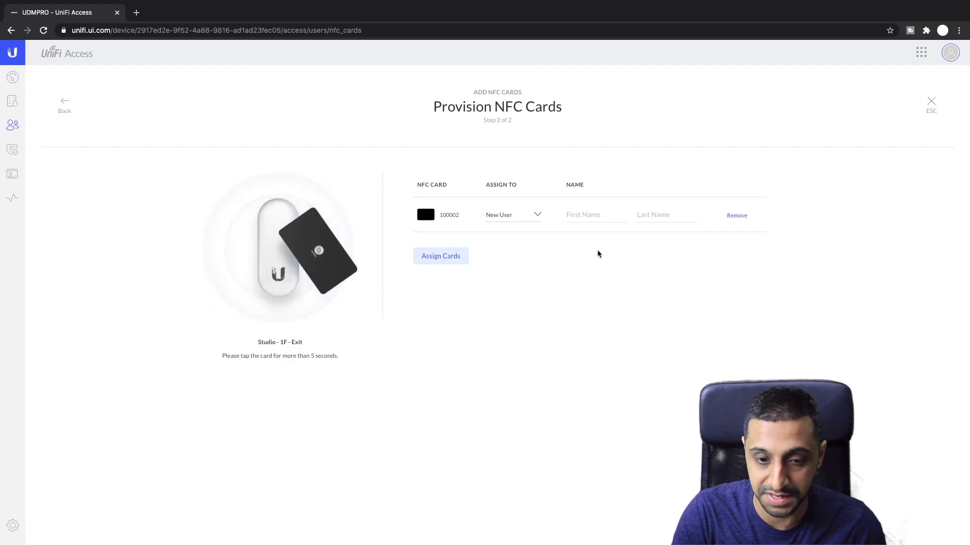
pyautogui.click(537, 215)
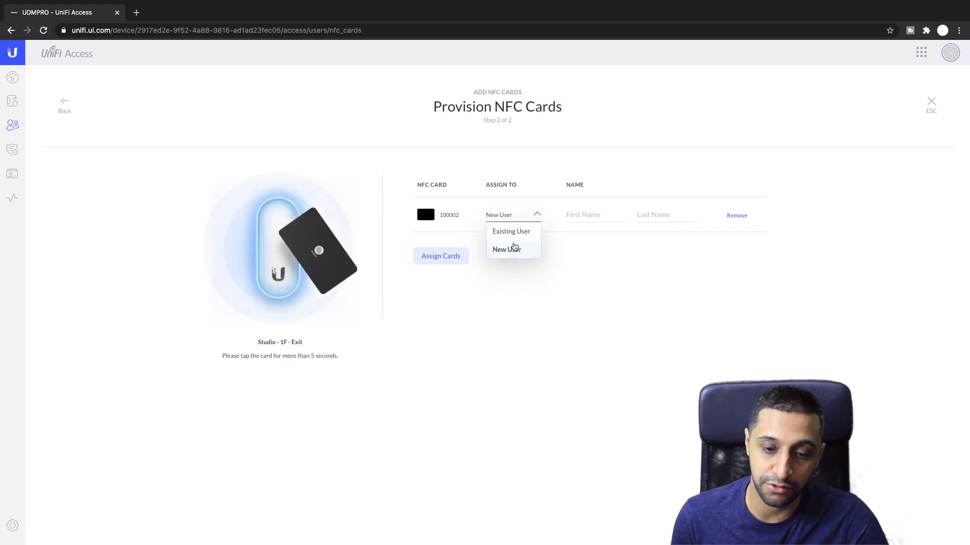
pyautogui.click(512, 234)
pyautogui.click(569, 214)
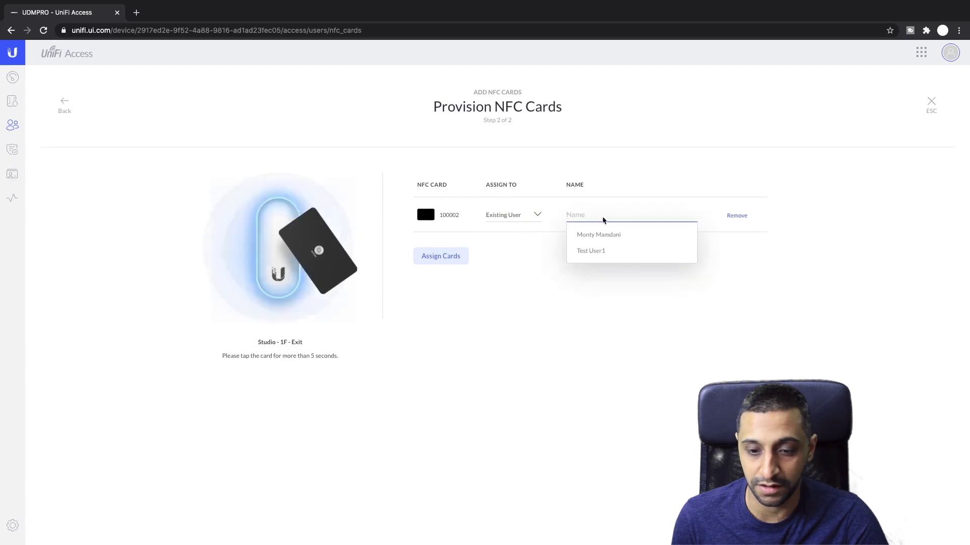
pyautogui.click(596, 251)
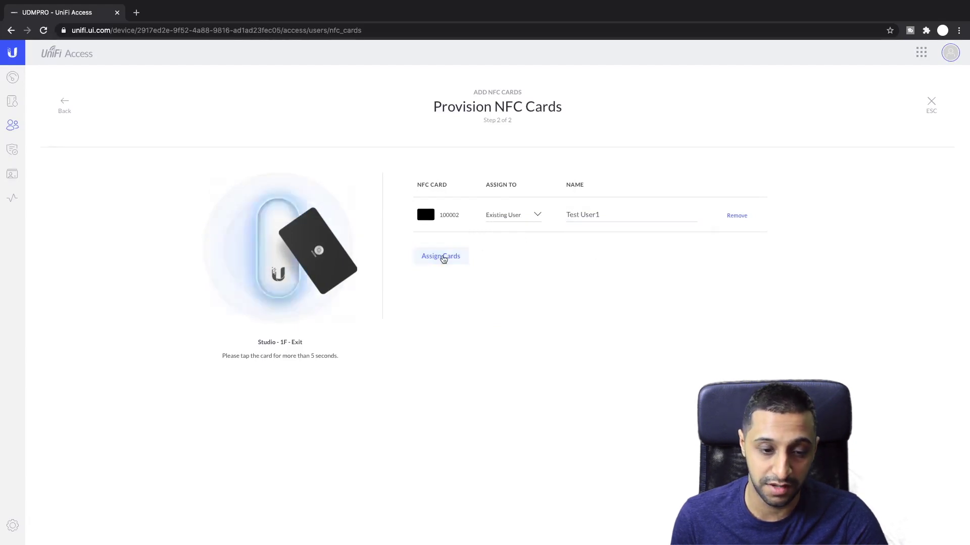
pyautogui.click(440, 256)
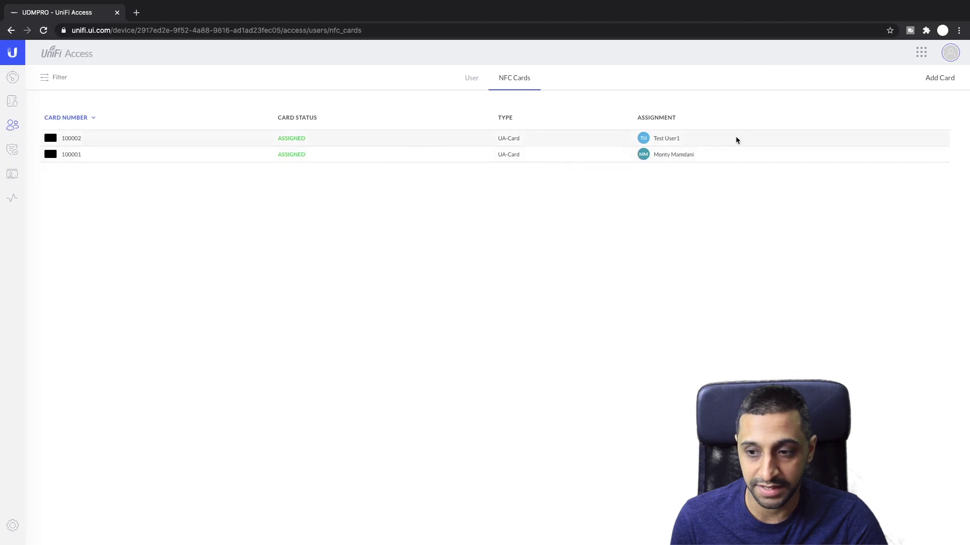
# Inspect the Default UDMPRO Policy and Default Admin Policy settings, then begin a new access policy
pyautogui.click(12, 150)
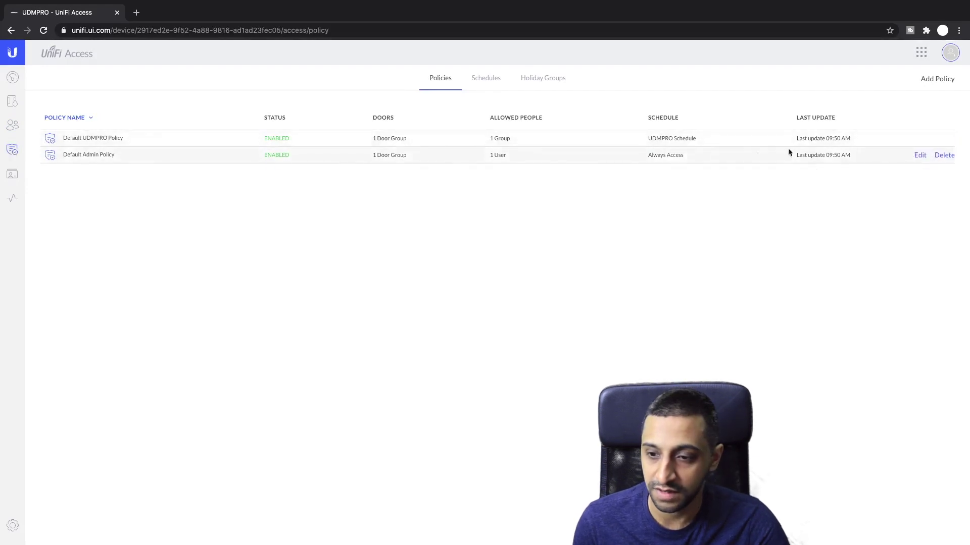
pyautogui.click(917, 137)
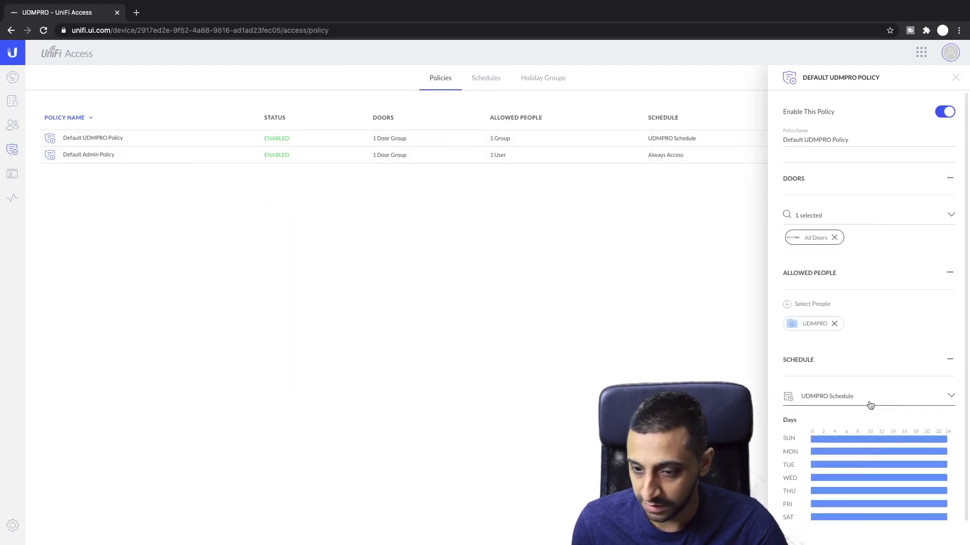
pyautogui.scroll(-1, 836, 273)
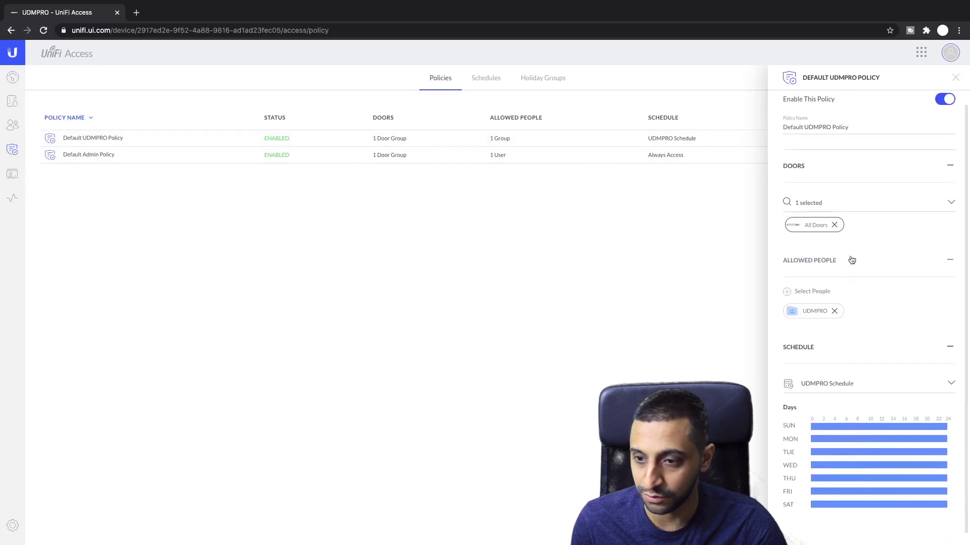
pyautogui.click(956, 79)
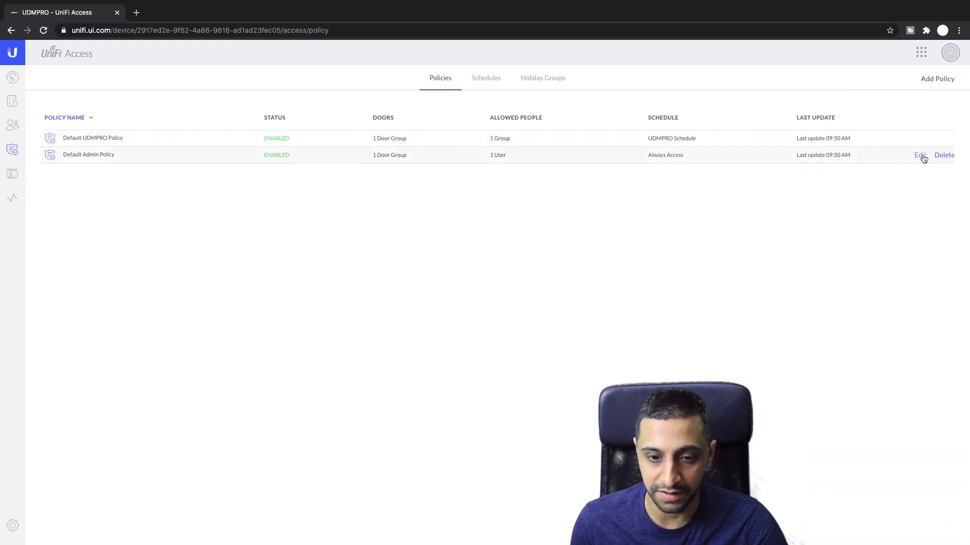
pyautogui.click(920, 155)
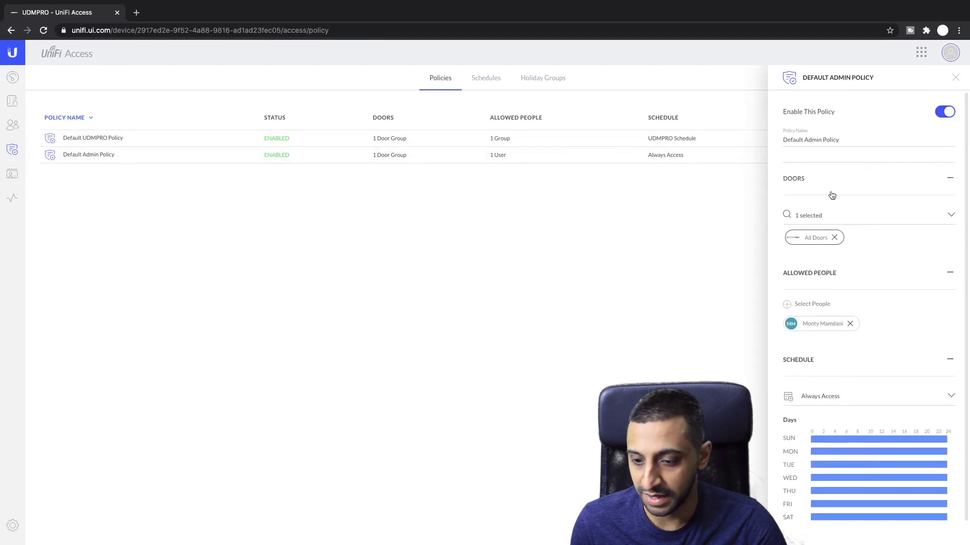
pyautogui.scroll(-1, 842, 242)
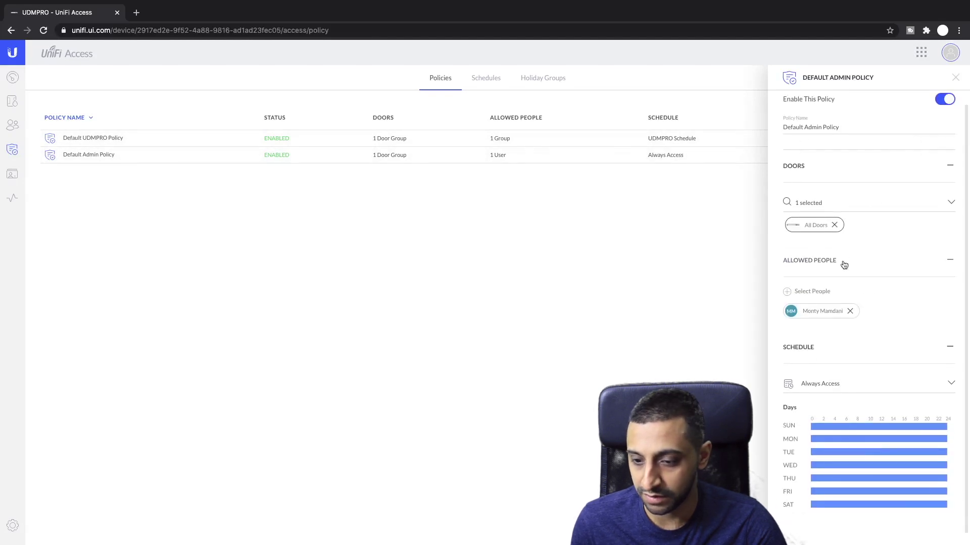
pyautogui.click(956, 77)
pyautogui.click(933, 83)
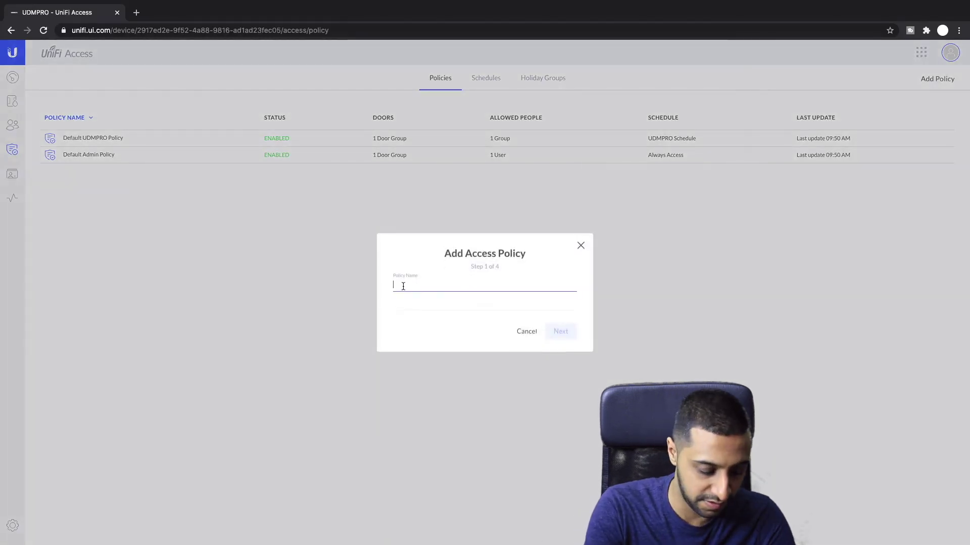
# Name the policy 'Demo Policy 1' and apply it to the Studio, 1F door
pyautogui.write('Demo Policy 1')
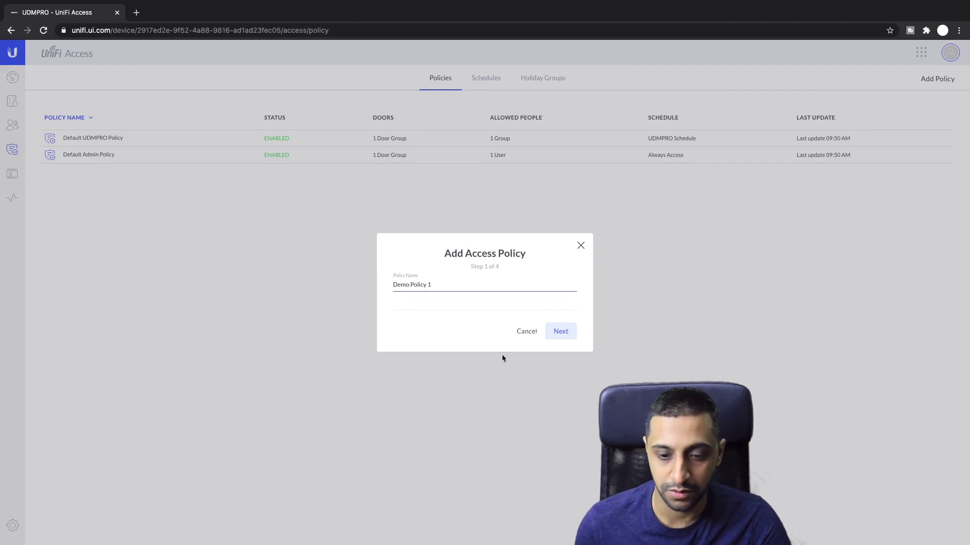
pyautogui.click(561, 333)
pyautogui.click(446, 255)
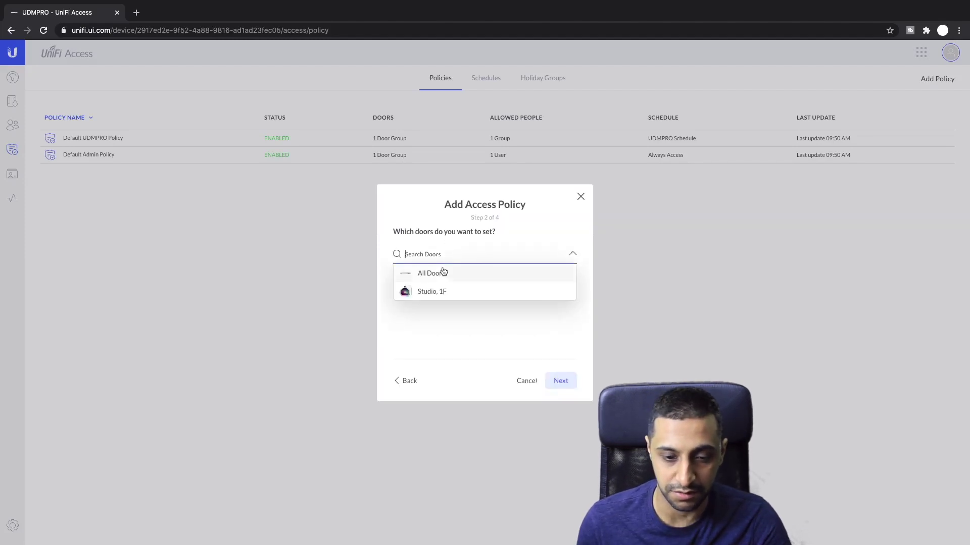
pyautogui.click(431, 294)
# Allow Test User1, chosen from the individual users list, under the policy
pyautogui.click(559, 381)
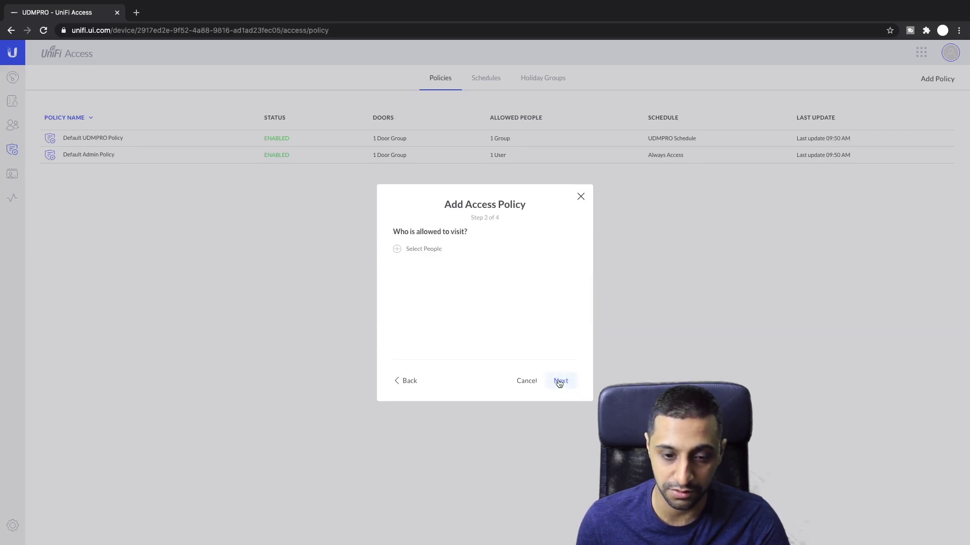
pyautogui.click(394, 249)
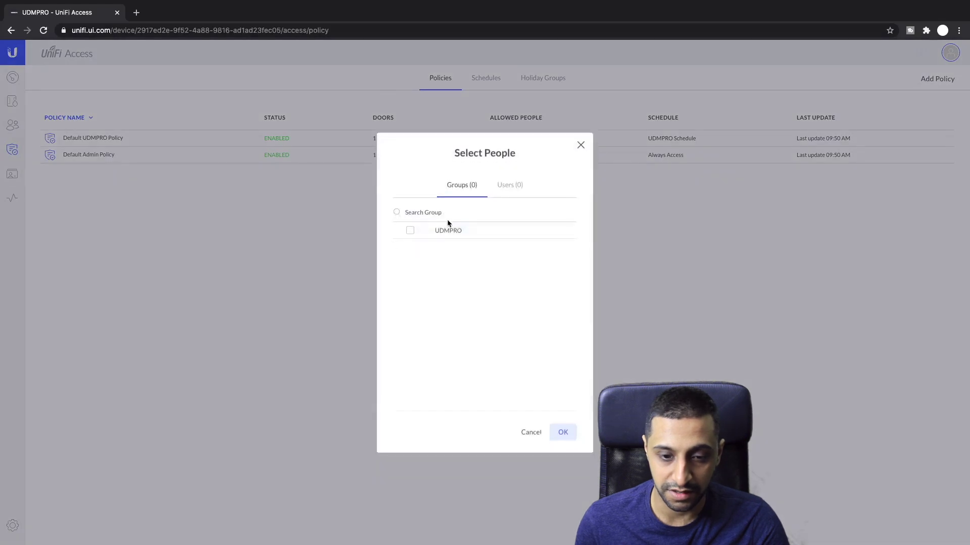
pyautogui.click(507, 185)
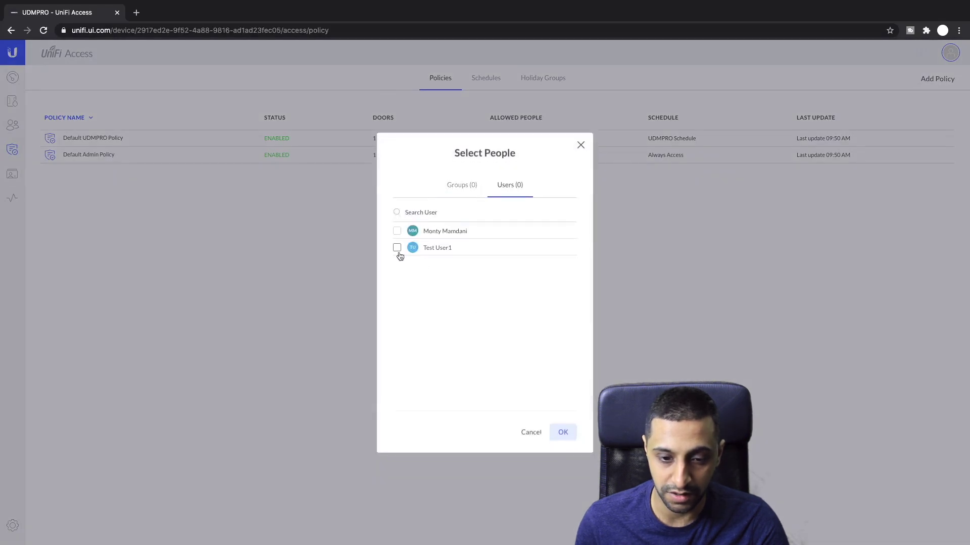
pyautogui.click(562, 433)
# Keep the Always Access schedule and create the policy
pyautogui.click(549, 382)
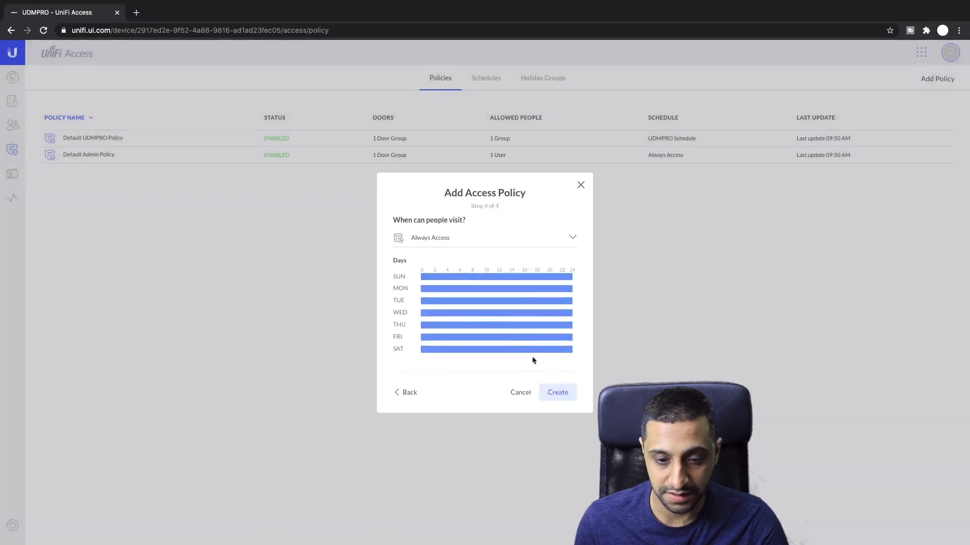
pyautogui.click(469, 238)
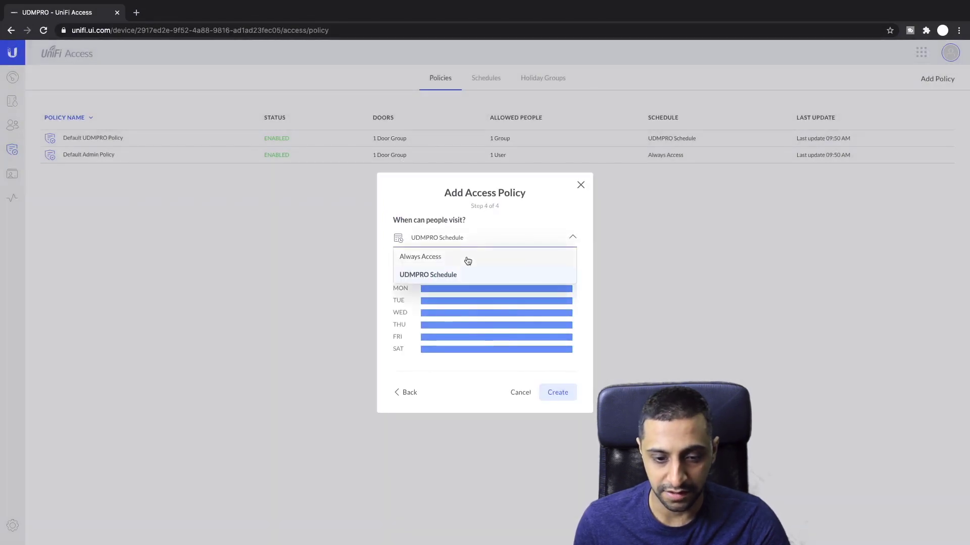
pyautogui.click(465, 257)
pyautogui.click(565, 395)
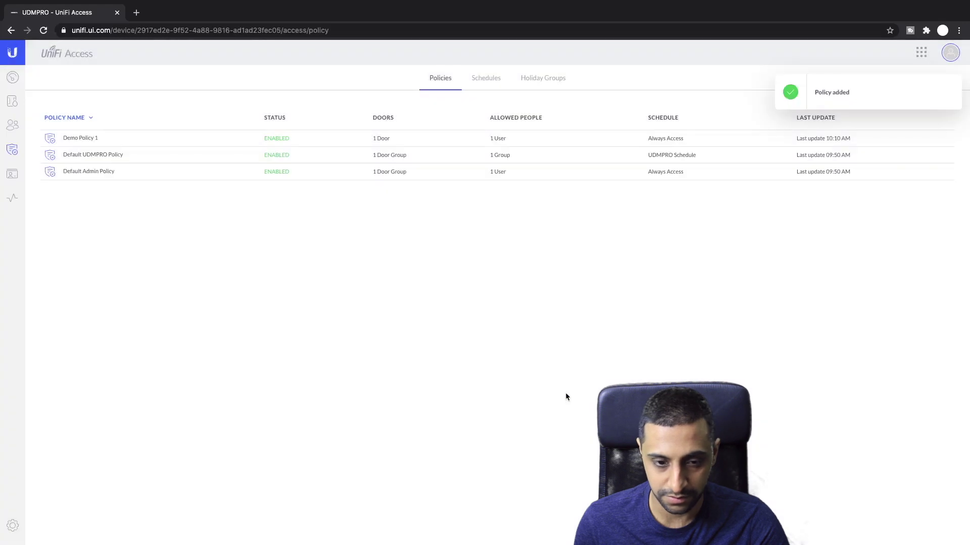
# Create a new schedule named 'Demo Schedule 1'
pyautogui.click(493, 81)
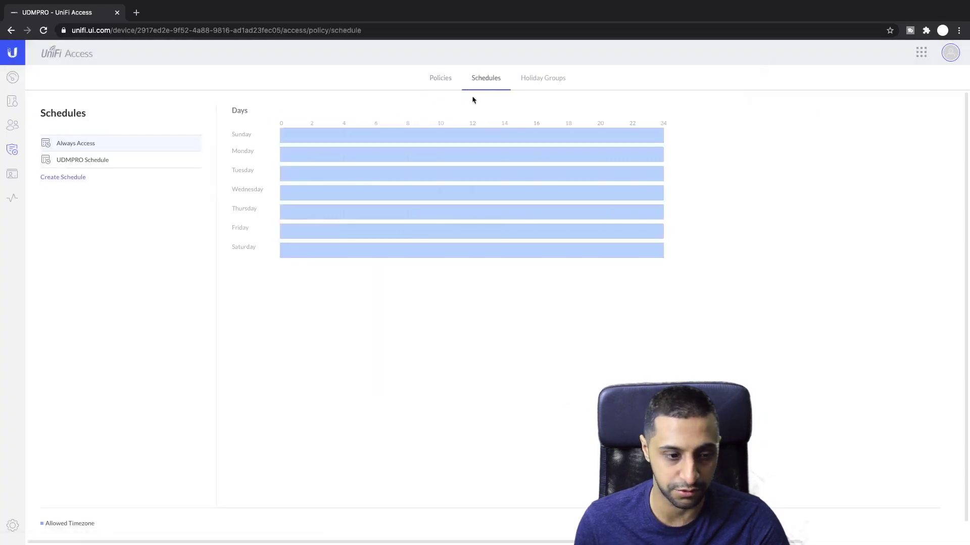
pyautogui.click(68, 177)
pyautogui.write('Demo Schedule')
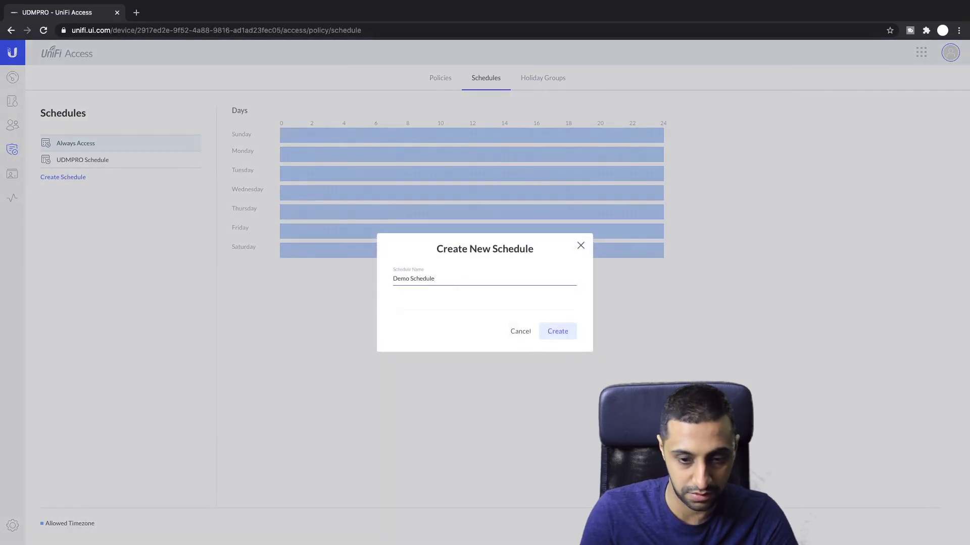
pyautogui.write(' 1')
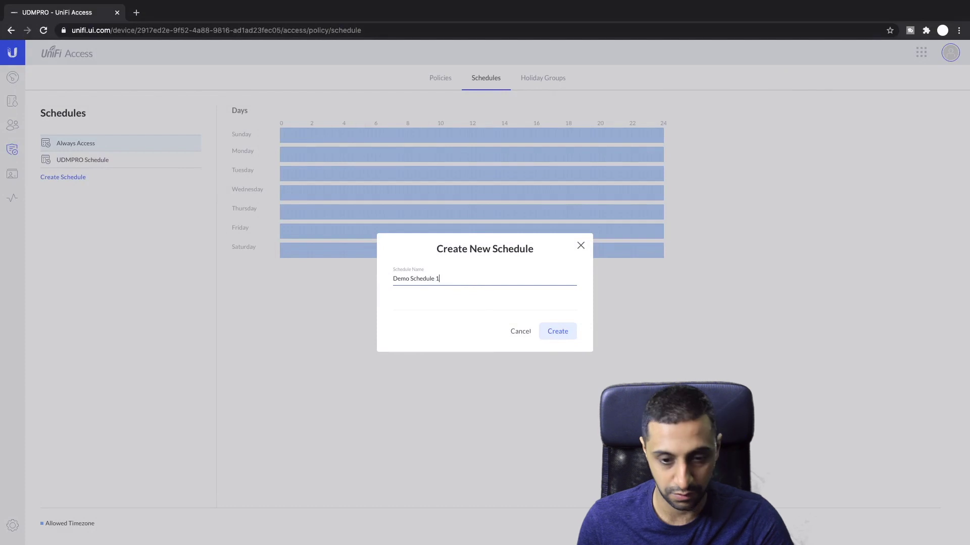
pyautogui.click(558, 333)
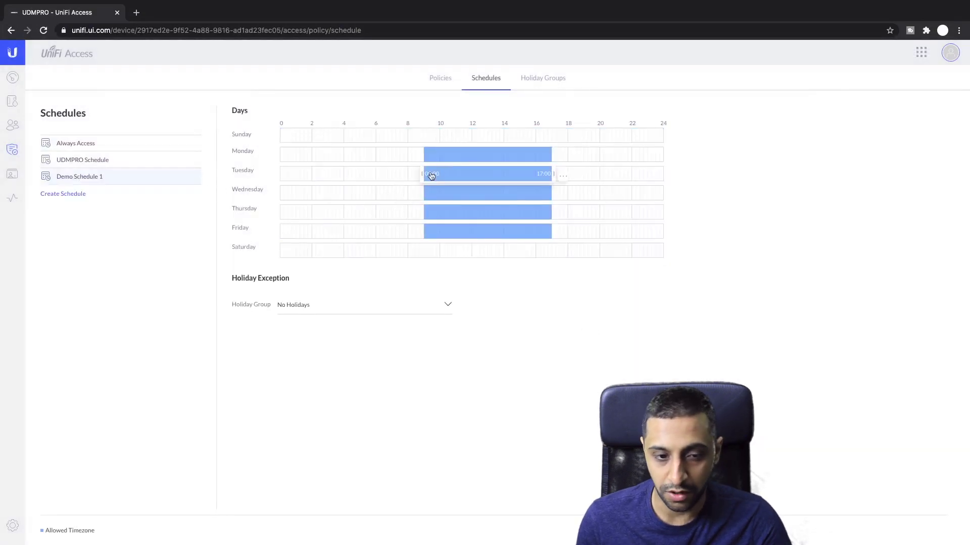
# Resize Monday's time block to run from 10:00 to 11:00
pyautogui.moveTo(429, 153)
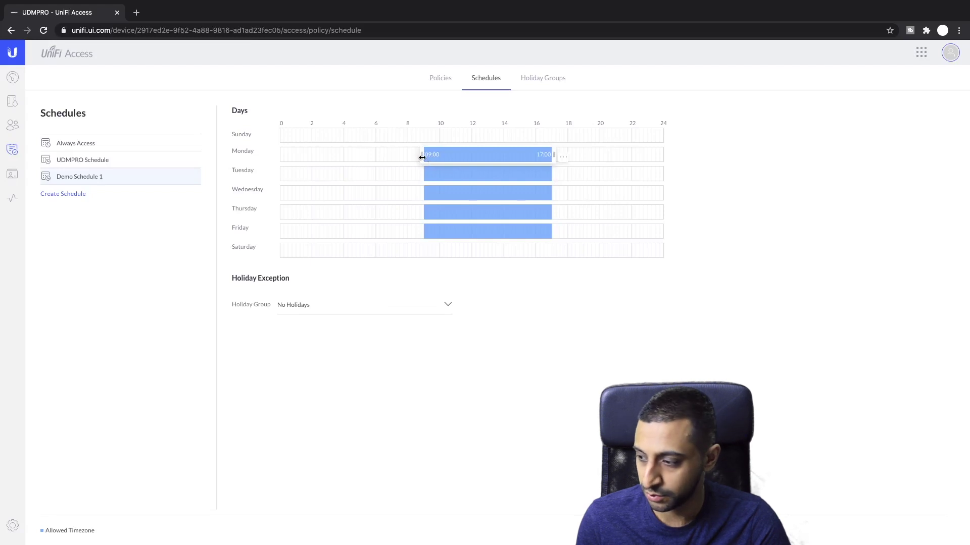
pyautogui.moveTo(422, 157); pyautogui.dragTo(441, 155)
pyautogui.moveTo(552, 151); pyautogui.dragTo(455, 162)
# Delete the Tuesday and Wednesday time blocks
pyautogui.click(565, 177)
pyautogui.click(554, 192)
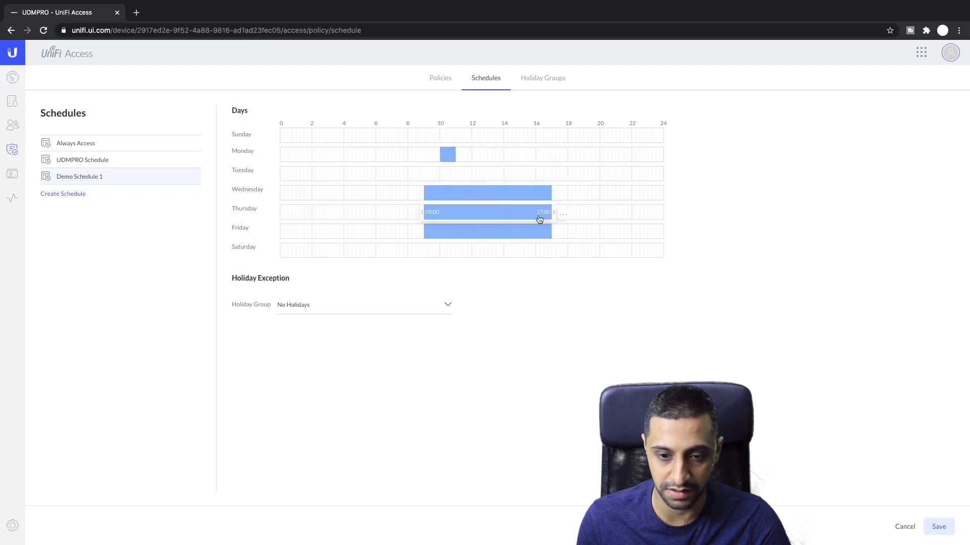
pyautogui.click(559, 197)
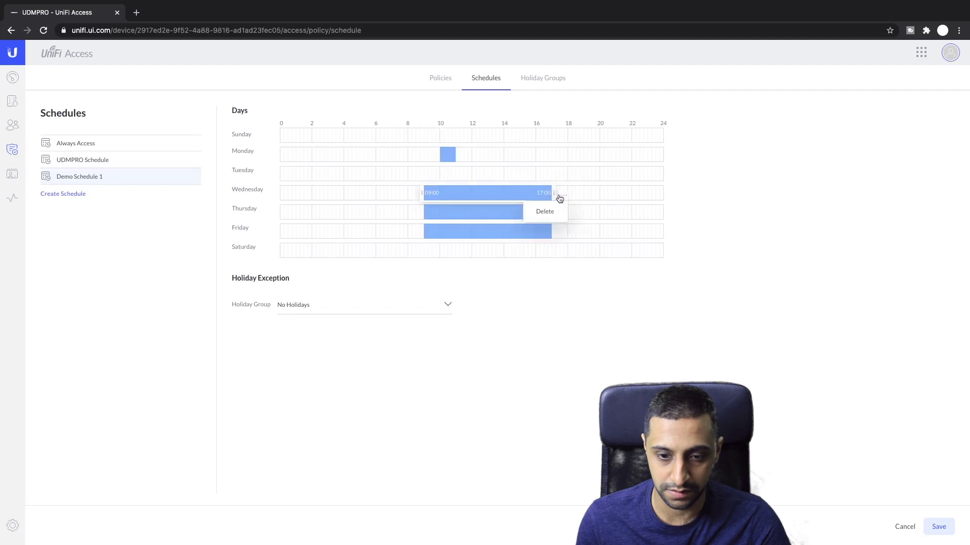
pyautogui.click(558, 211)
# Clear Thursday entirely, removing the 15:30–17:00 and accidentally added 17:00–19:00 blocks
pyautogui.click(559, 216)
pyautogui.click(565, 217)
pyautogui.click(562, 216)
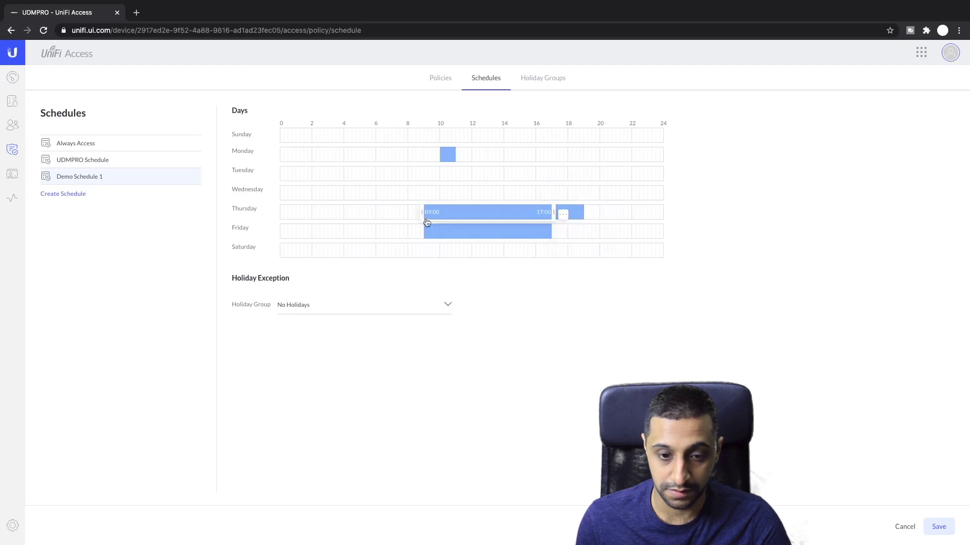
pyautogui.moveTo(424, 213); pyautogui.dragTo(527, 212)
pyautogui.click(562, 216)
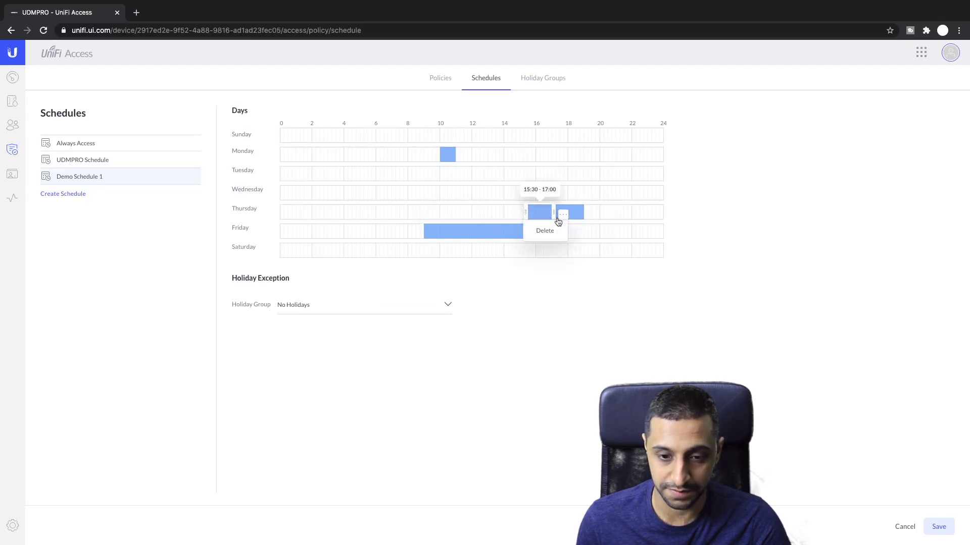
pyautogui.click(558, 232)
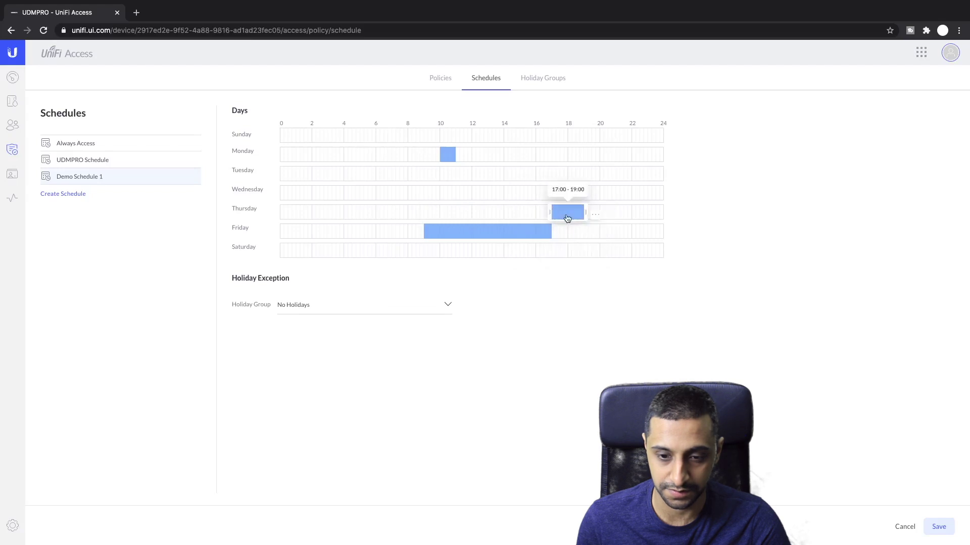
pyautogui.click(596, 216)
pyautogui.click(580, 230)
# Delete Friday's time block and save the schedule
pyautogui.click(562, 232)
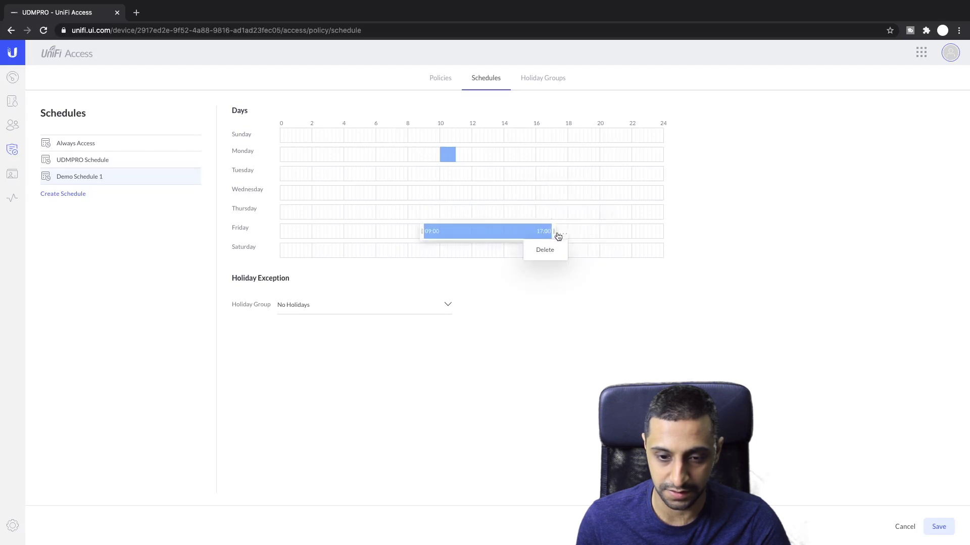
pyautogui.click(545, 250)
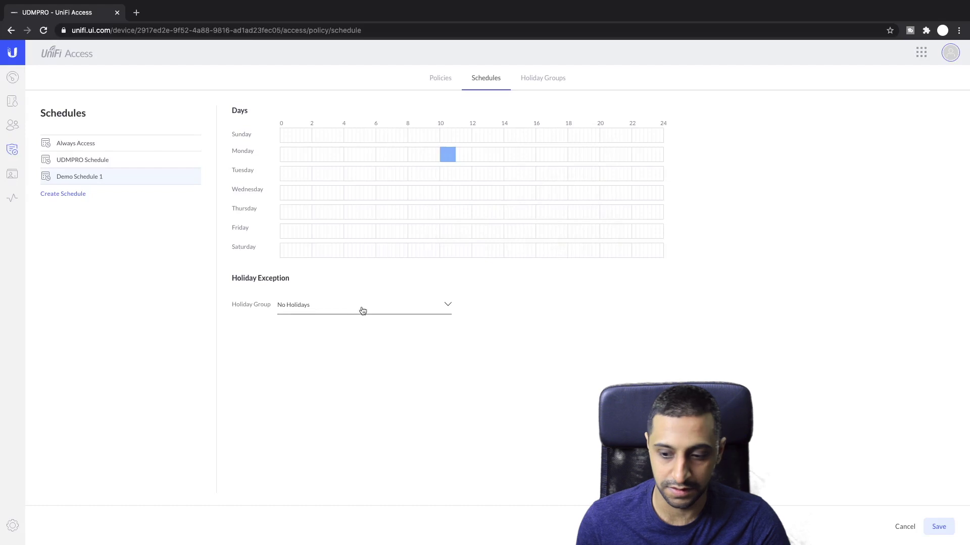
pyautogui.click(939, 525)
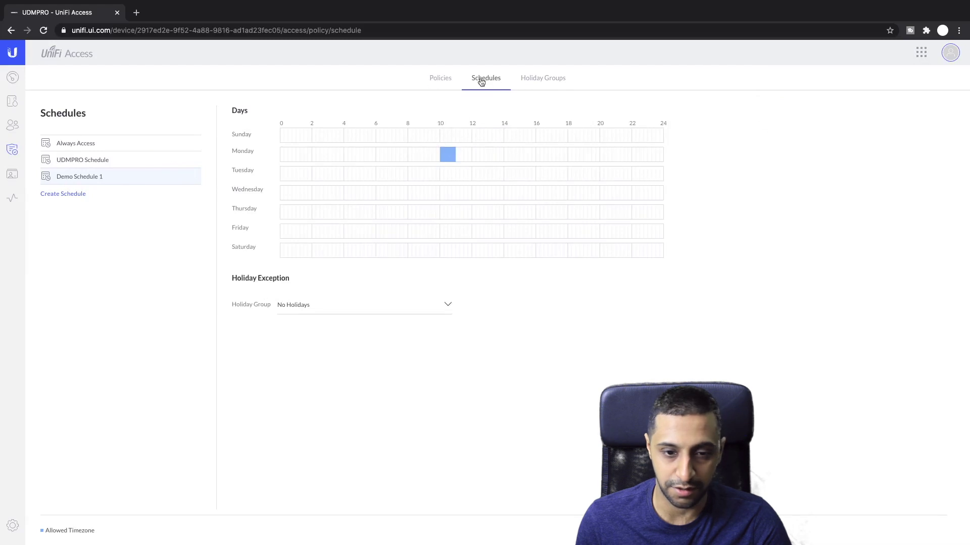
# Switch Demo Policy 1's schedule from Always Access to Demo Schedule 1 and save it
pyautogui.click(447, 80)
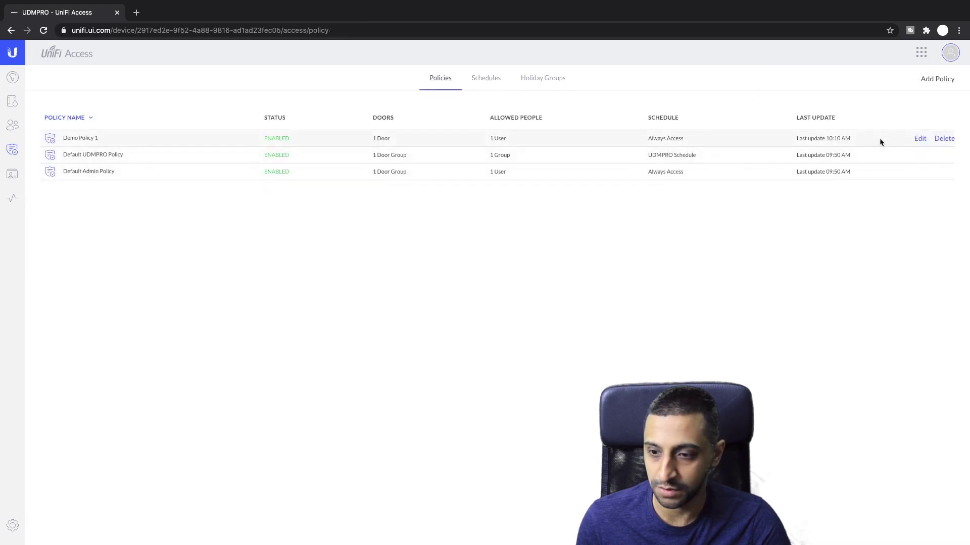
pyautogui.click(919, 138)
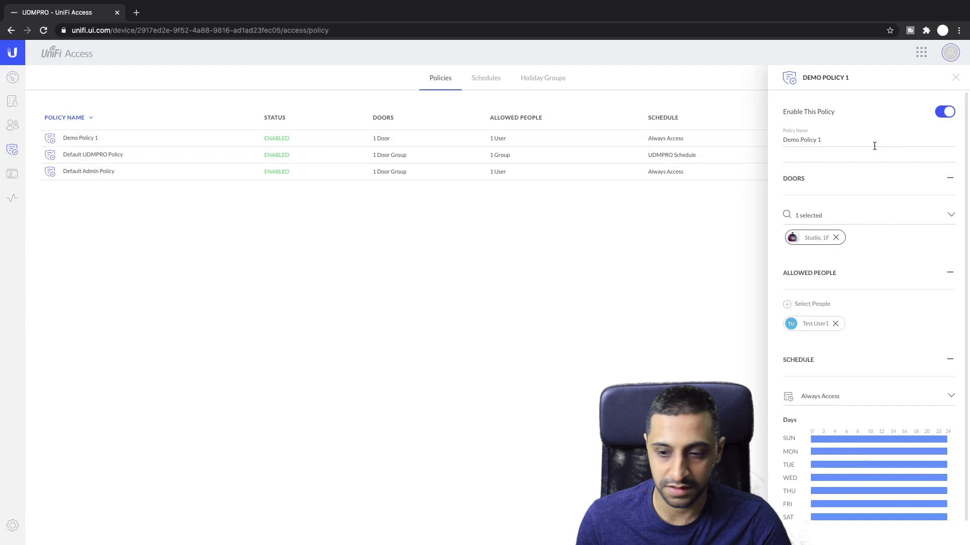
pyautogui.click(865, 400)
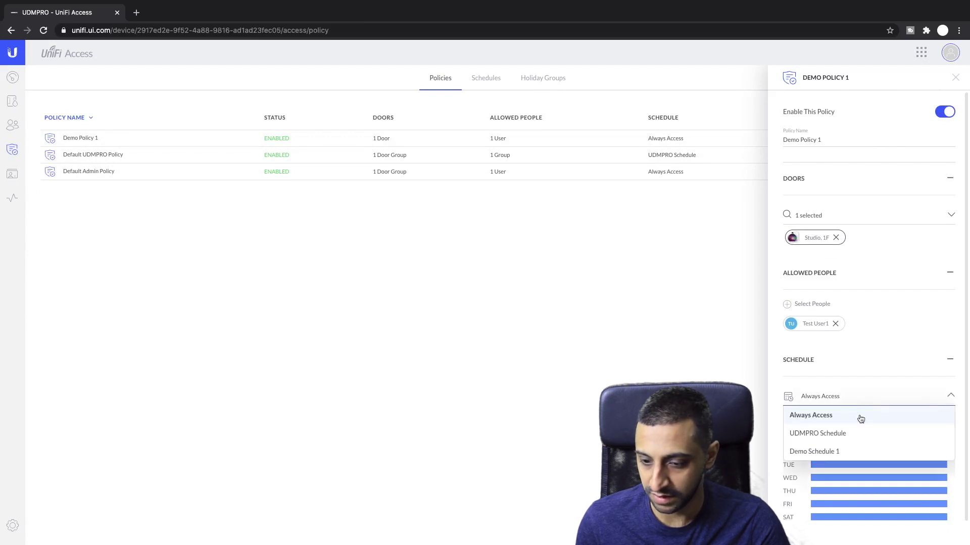
pyautogui.click(851, 451)
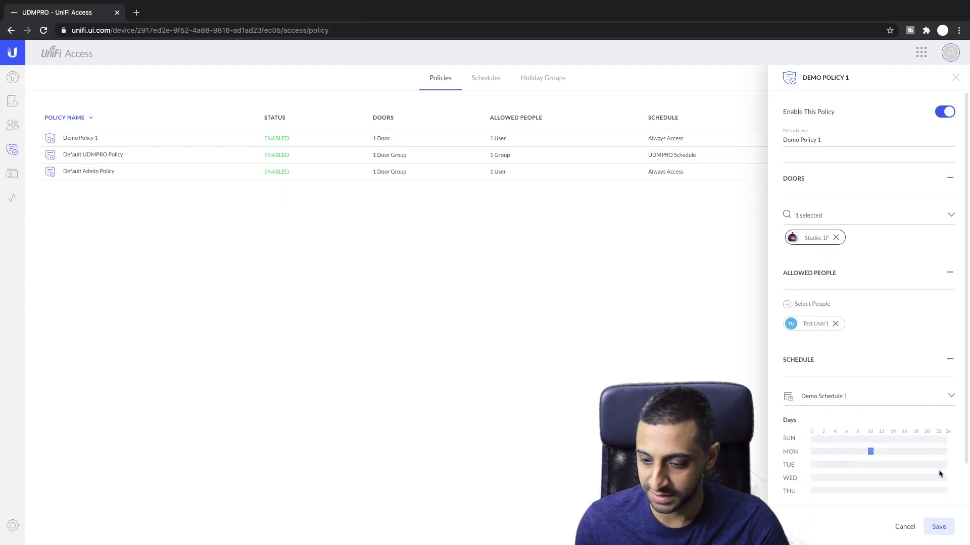
pyautogui.click(938, 526)
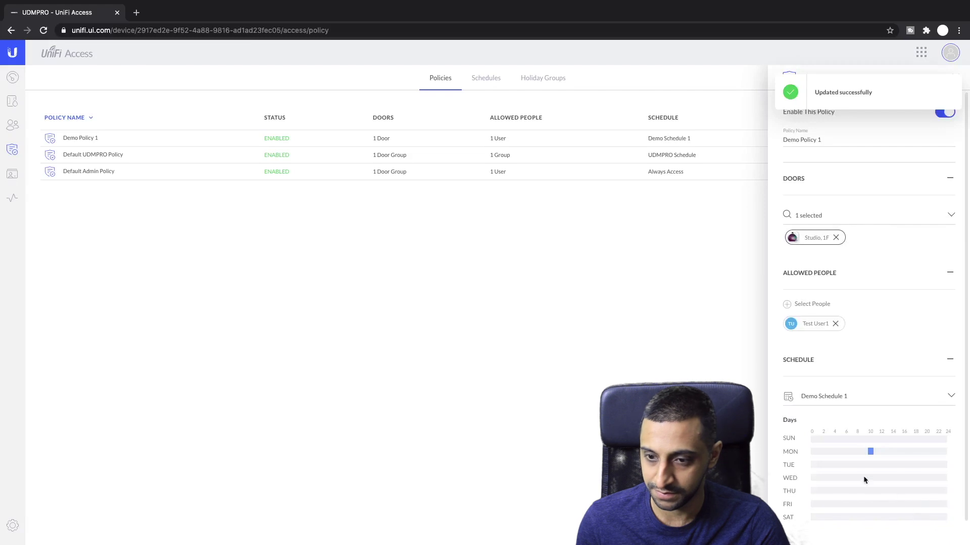
pyautogui.click(952, 85)
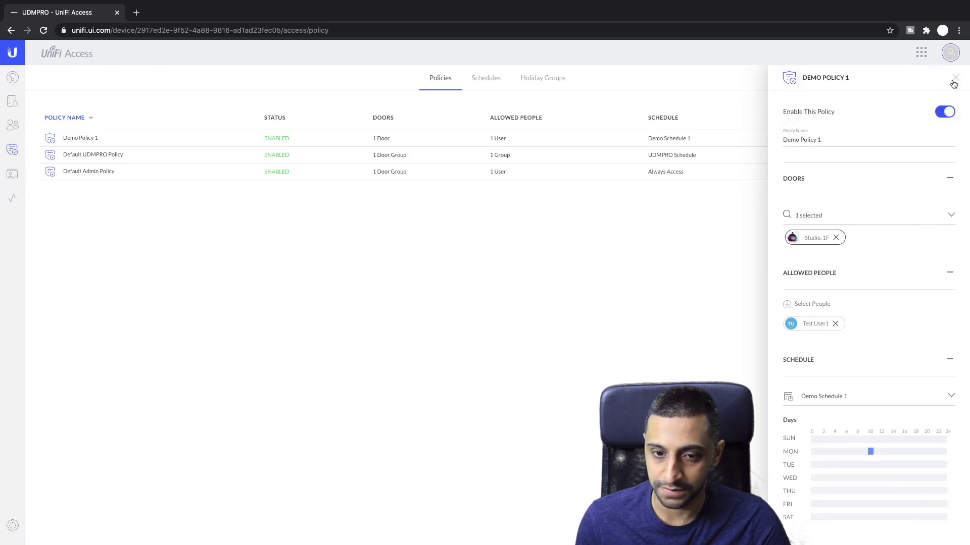
pyautogui.click(954, 79)
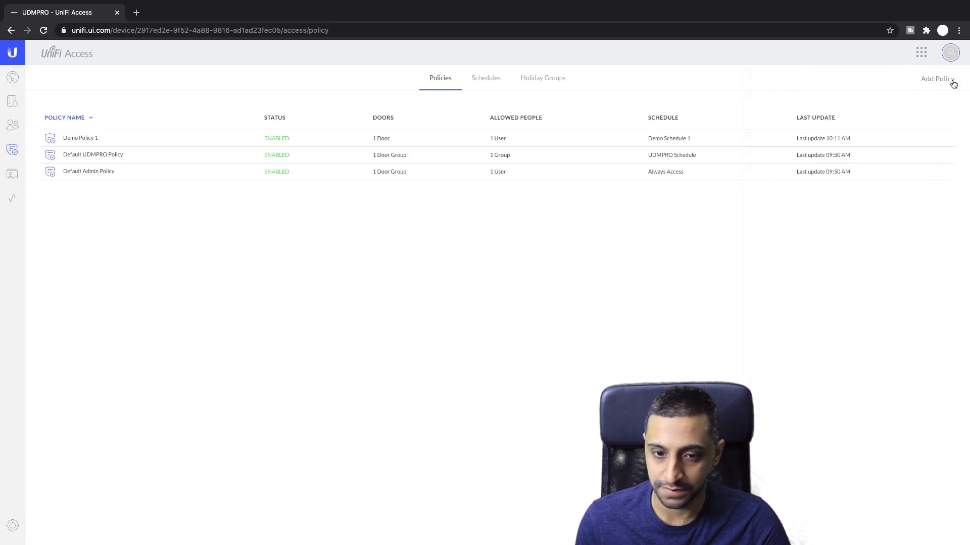
# Start a new holiday group and browse the calendar list, leaving Custom selected
pyautogui.click(553, 81)
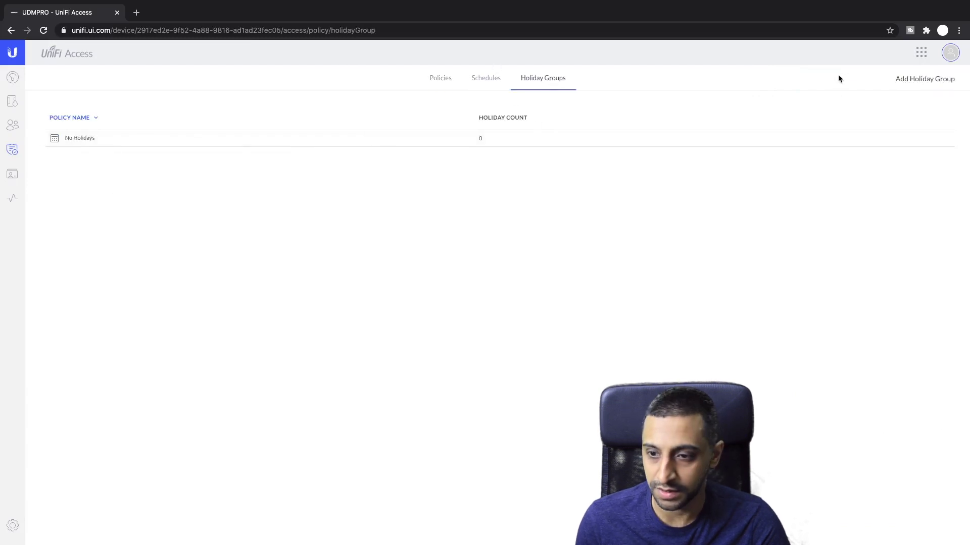
pyautogui.click(920, 79)
pyautogui.click(484, 282)
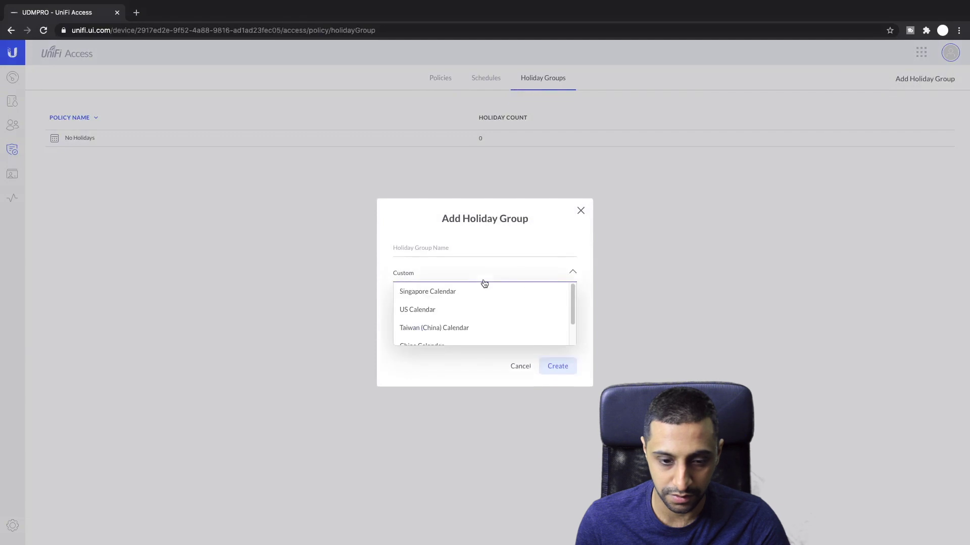
pyautogui.scroll(-3, 479, 316)
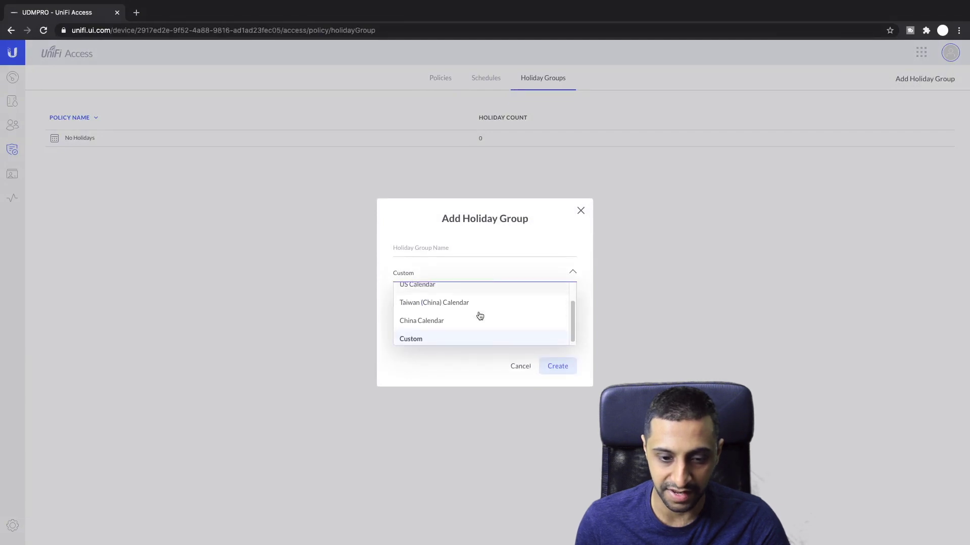
pyautogui.scroll(2, 480, 316)
pyautogui.scroll(-2, 436, 305)
pyautogui.click(428, 339)
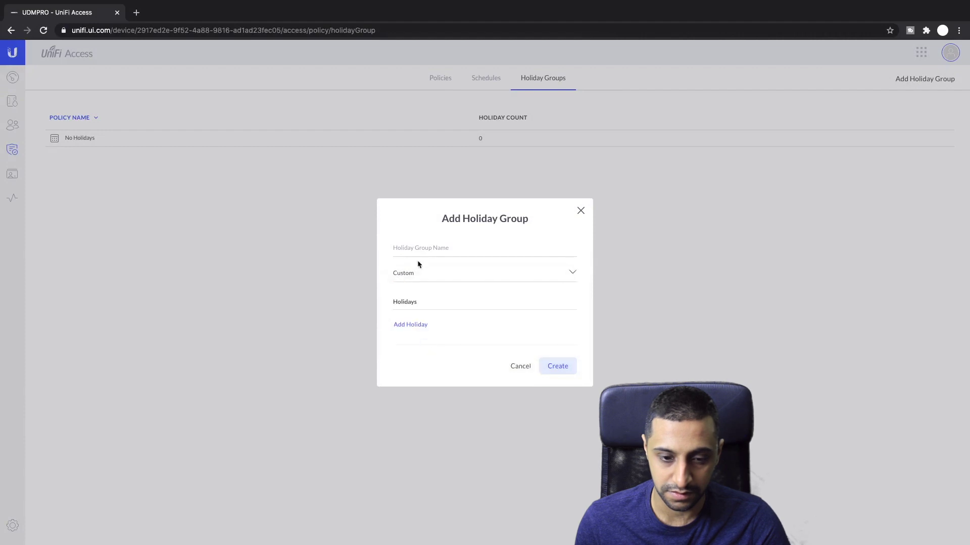
# Preview the Singapore, US, Taiwan (China) and China holiday calendars in turn
pyautogui.click(411, 274)
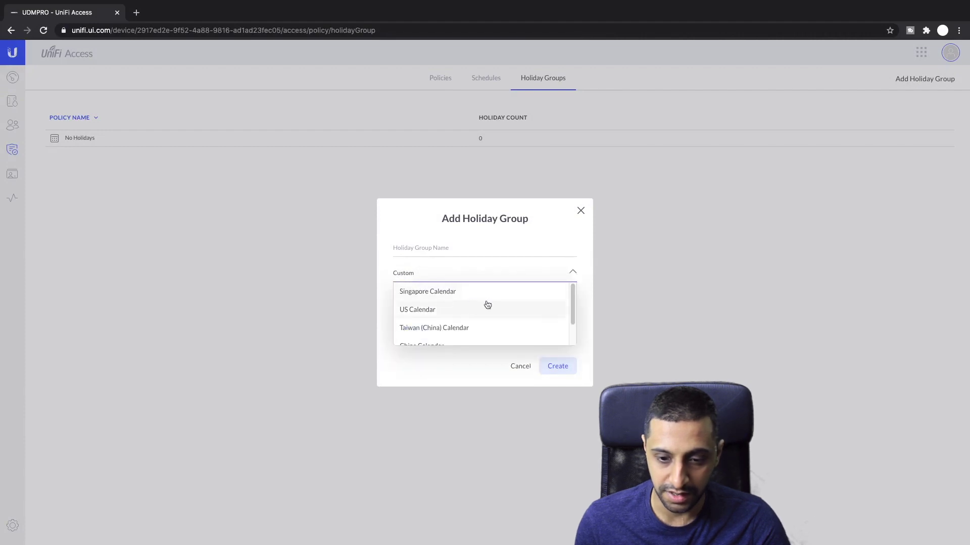
pyautogui.scroll(-3, 567, 300)
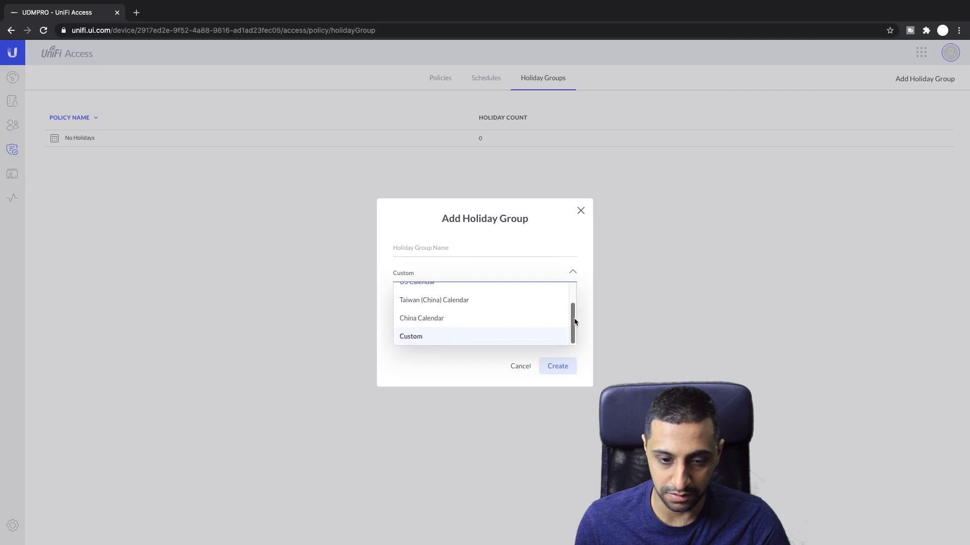
pyautogui.scroll(3, 571, 300)
pyautogui.click(433, 292)
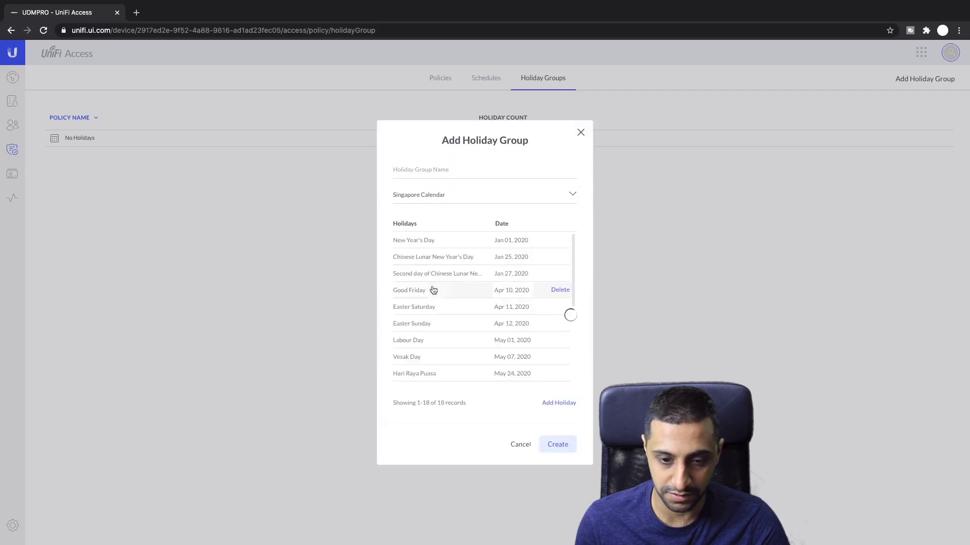
pyautogui.click(432, 194)
pyautogui.click(432, 230)
pyautogui.click(432, 200)
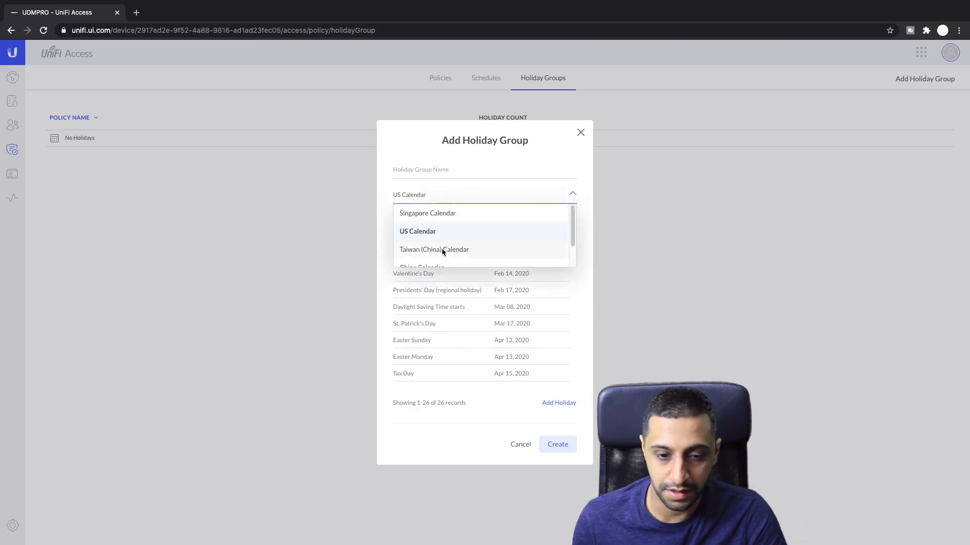
pyautogui.click(443, 251)
pyautogui.click(442, 200)
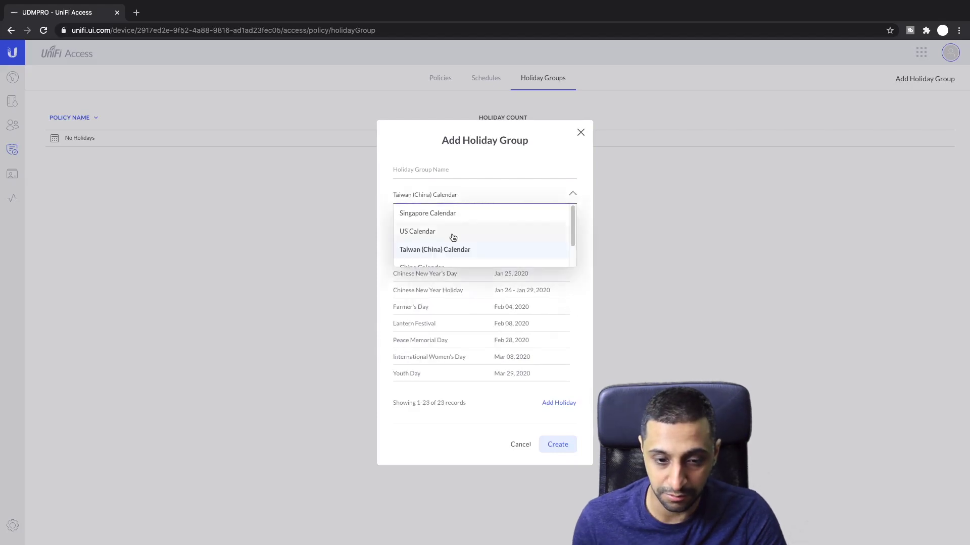
pyautogui.scroll(-2, 500, 255)
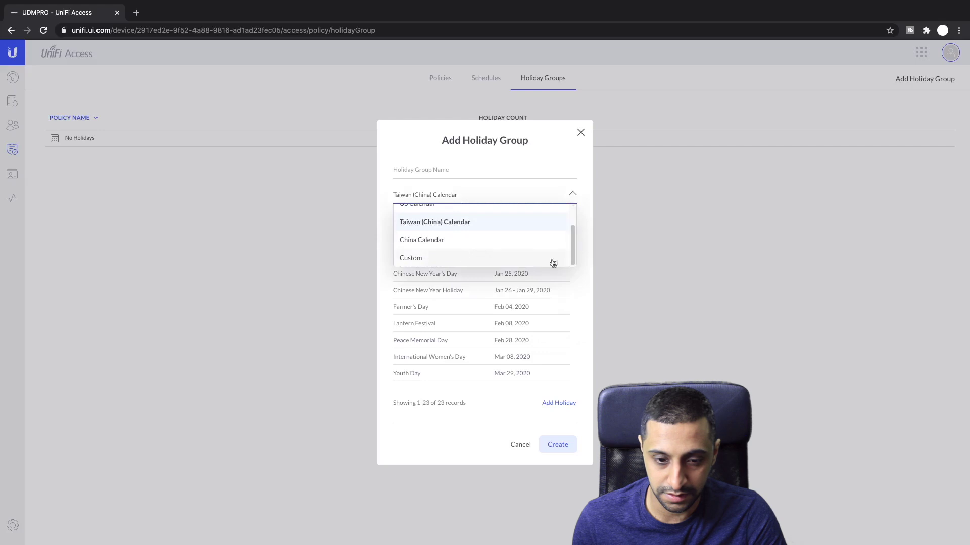
pyautogui.click(446, 246)
# Switch back to an empty Custom calendar and cancel the holiday group
pyautogui.click(429, 198)
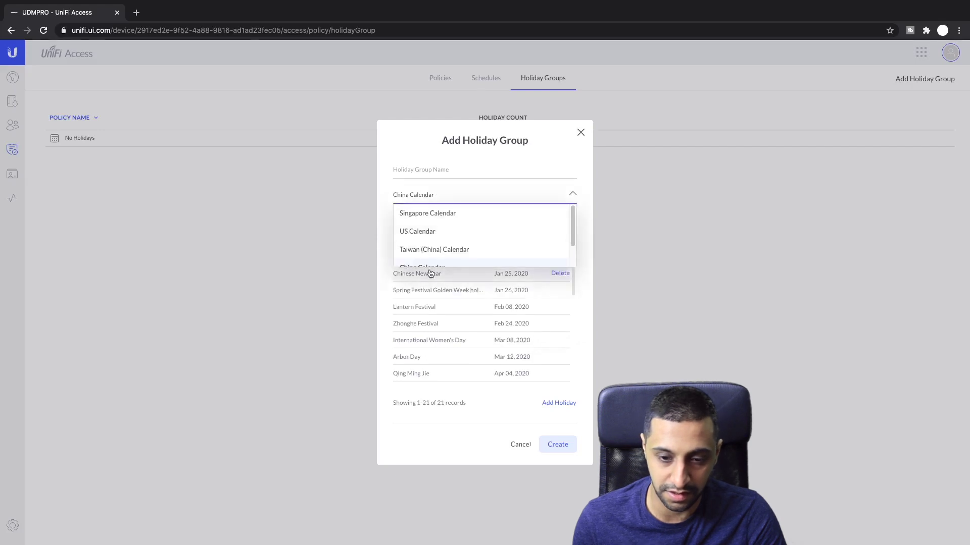
pyautogui.scroll(-2, 574, 246)
pyautogui.click(458, 262)
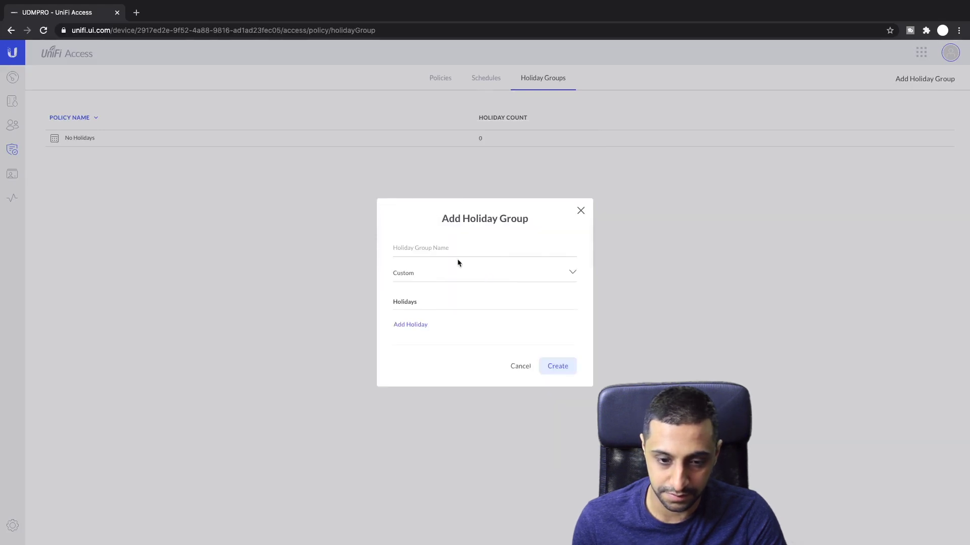
pyautogui.click(522, 366)
# Return to the access policies list
pyautogui.click(443, 80)
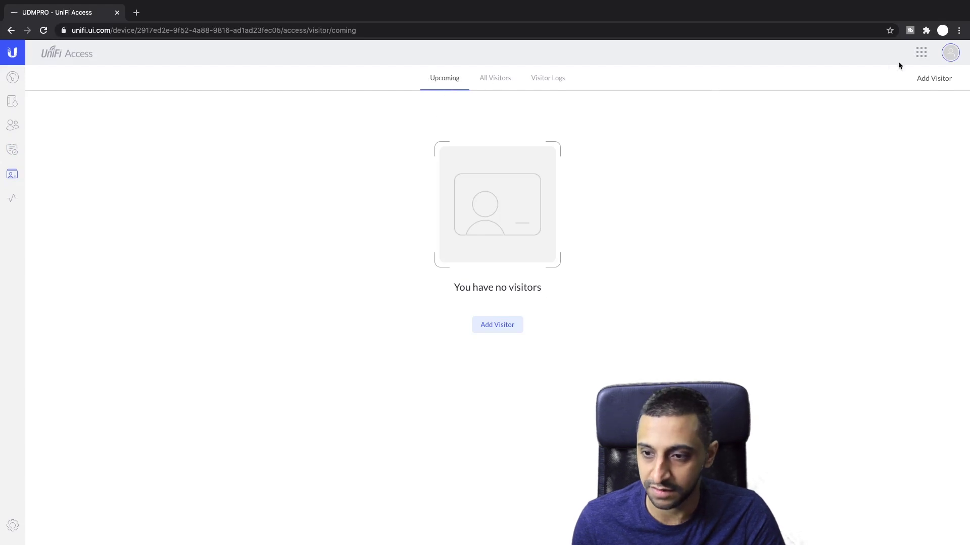
# Start a new visitor and enter the name 'Visitor 1'
pyautogui.click(509, 323)
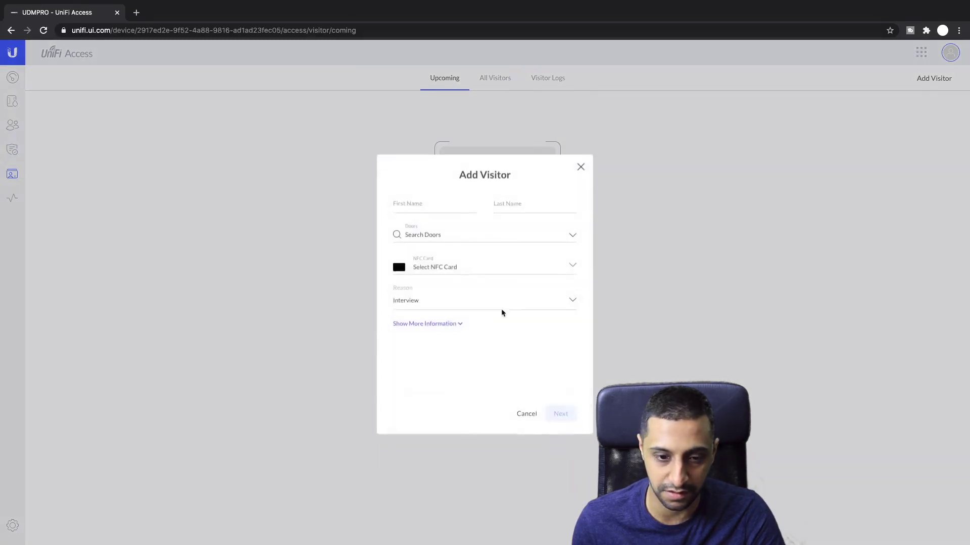
pyautogui.click(397, 202)
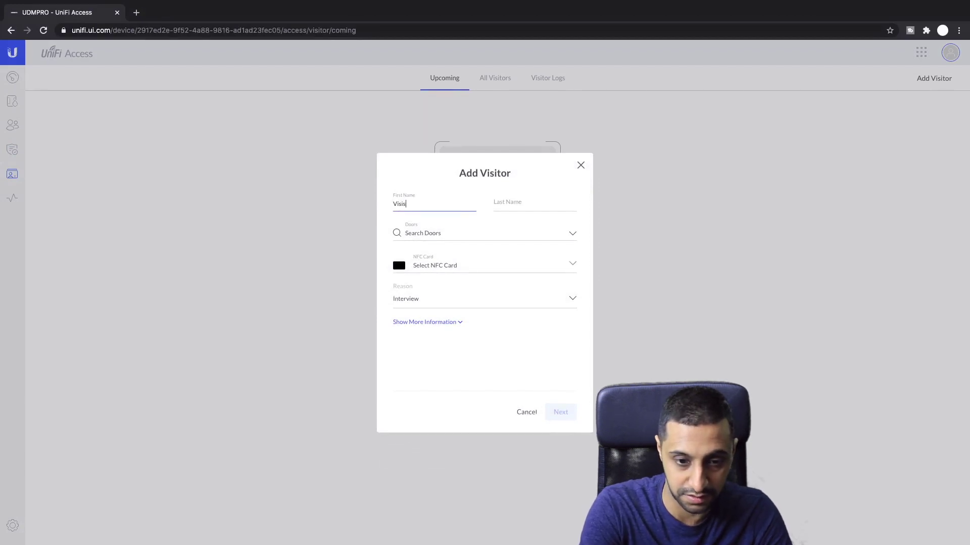
pyautogui.click(505, 204)
pyautogui.hotkey('shift', 'Tab')
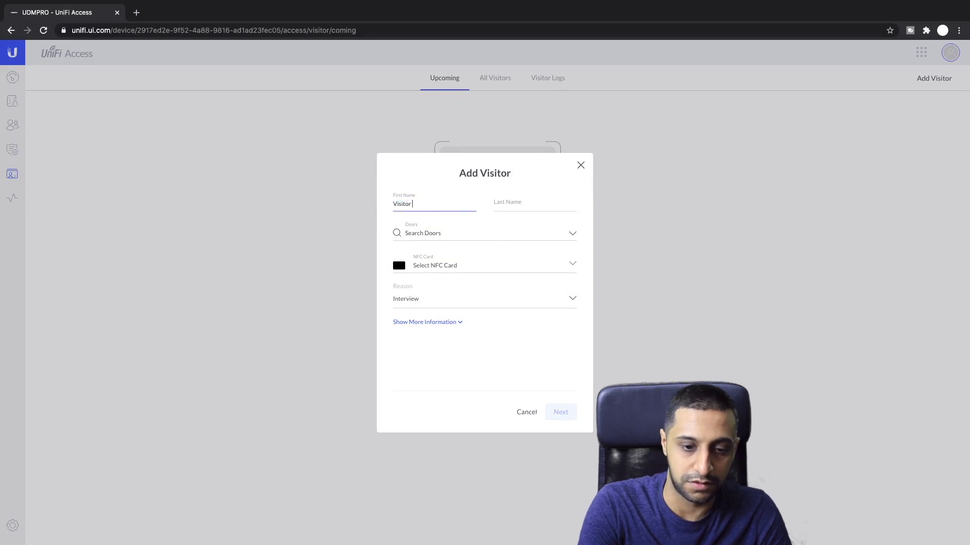
pyautogui.click(495, 204)
pyautogui.write('1')
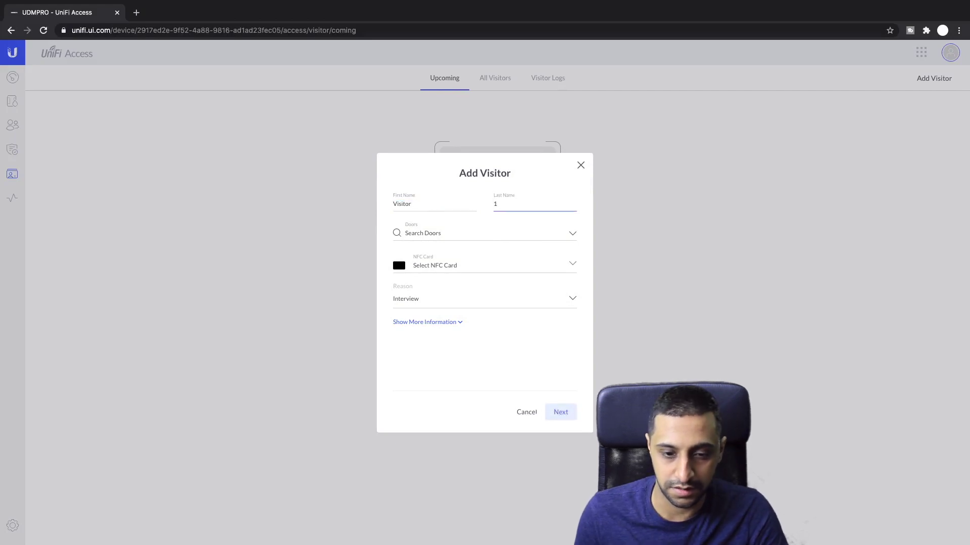
# Give the visitor access to Studio, 1F and set the visit reason to Others
pyautogui.click(431, 240)
pyautogui.click(443, 268)
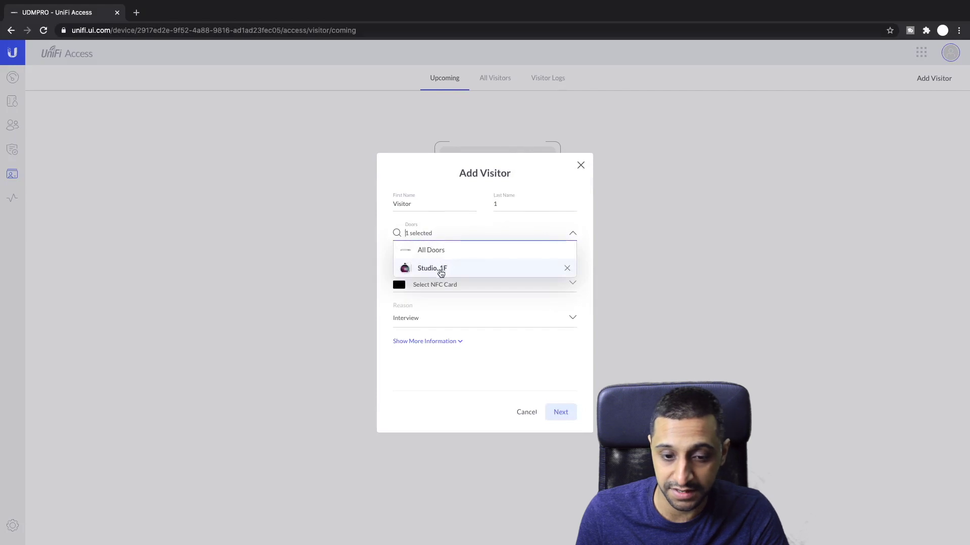
pyautogui.click(536, 323)
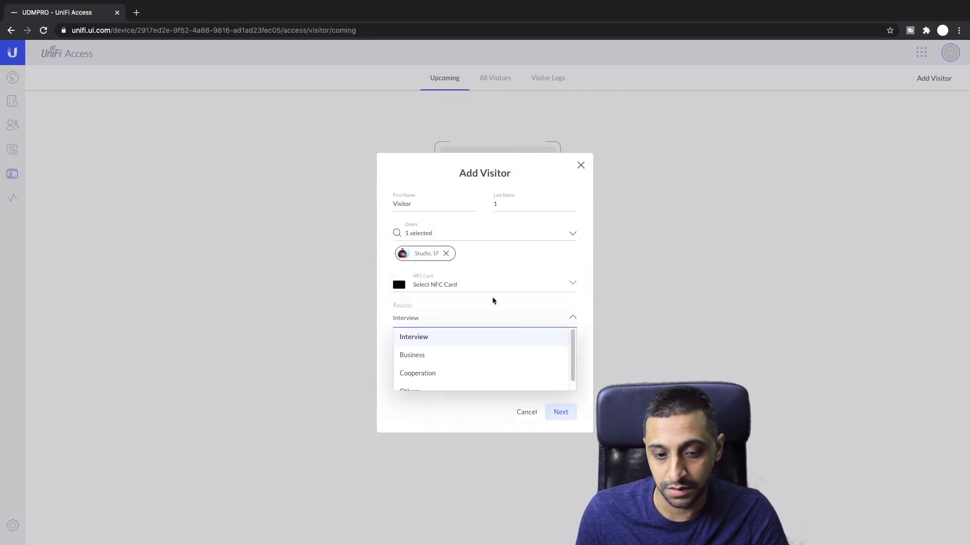
pyautogui.click(484, 283)
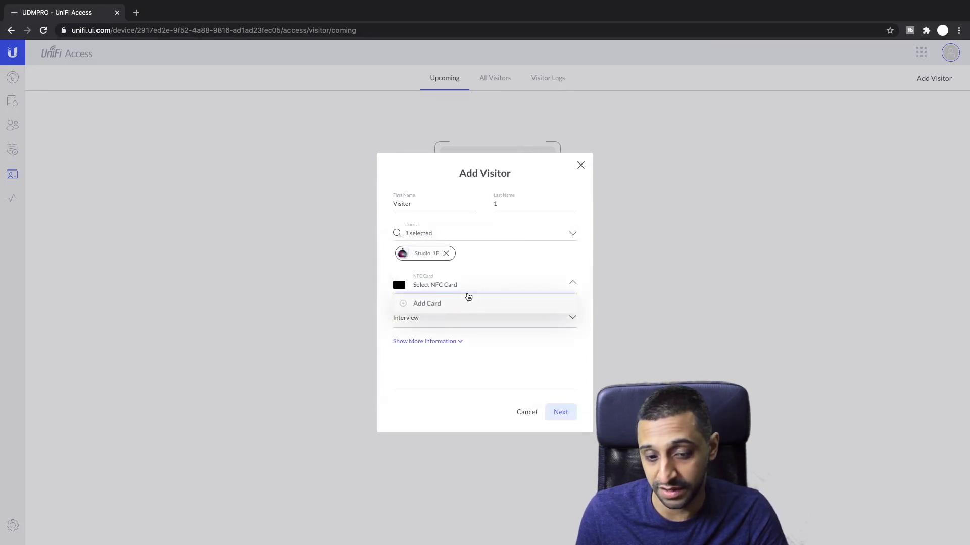
pyautogui.click(470, 282)
pyautogui.click(440, 317)
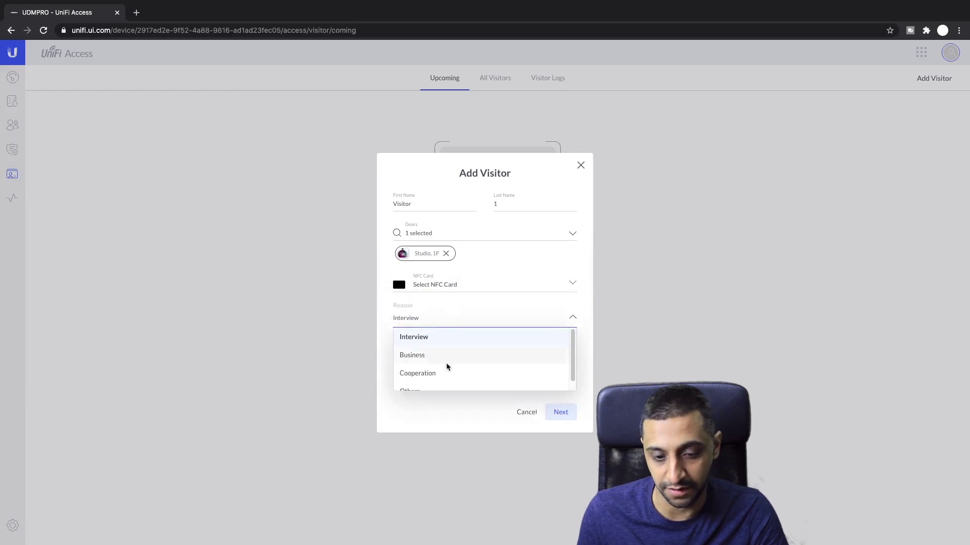
pyautogui.scroll(-1, 434, 376)
pyautogui.click(417, 380)
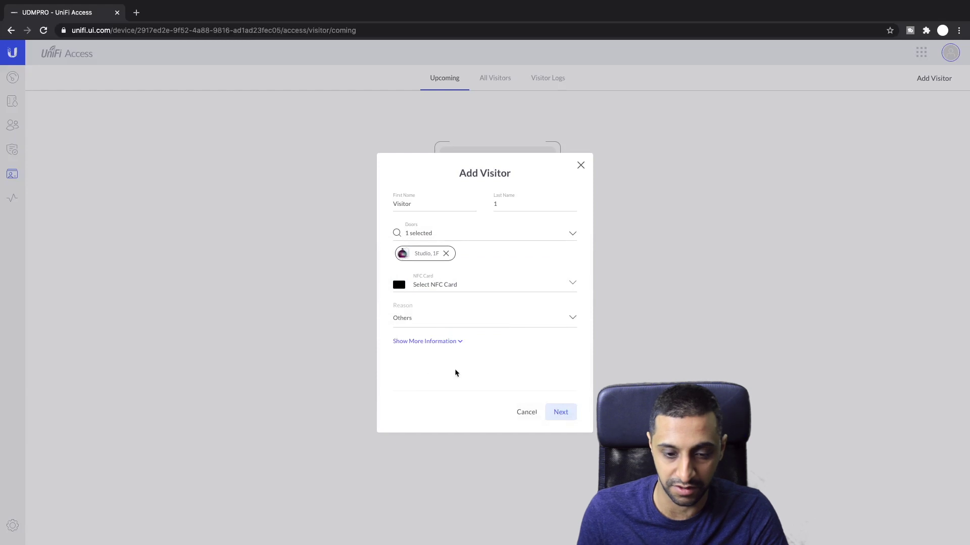
# Choose a host for the visitor to meet and continue to the visit schedule step
pyautogui.click(444, 344)
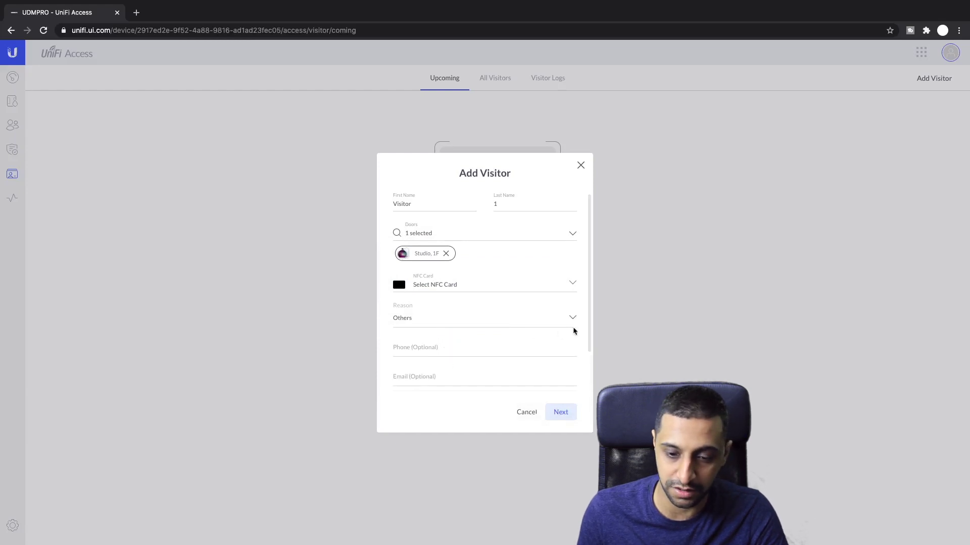
pyautogui.moveTo(589, 325); pyautogui.dragTo(590, 400)
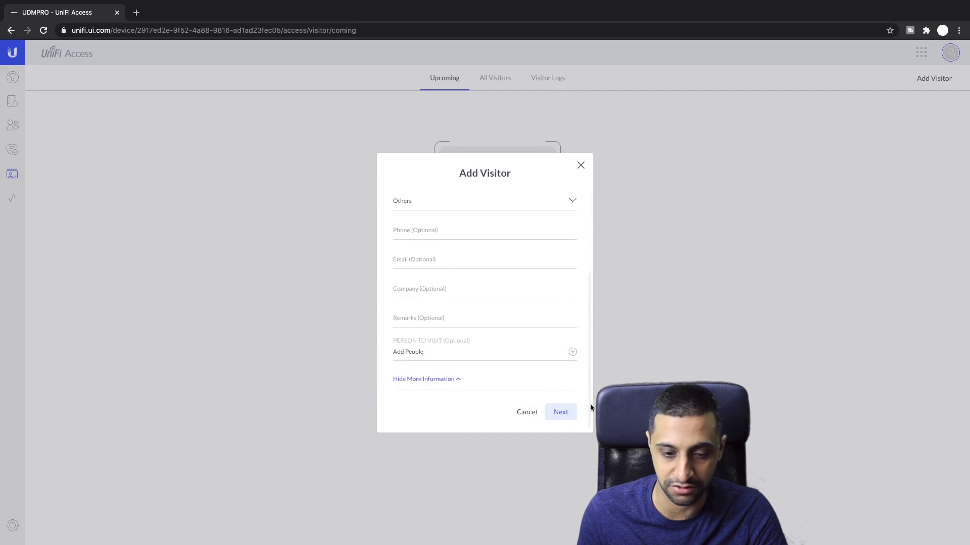
pyautogui.click(490, 352)
pyautogui.click(426, 203)
pyautogui.click(558, 426)
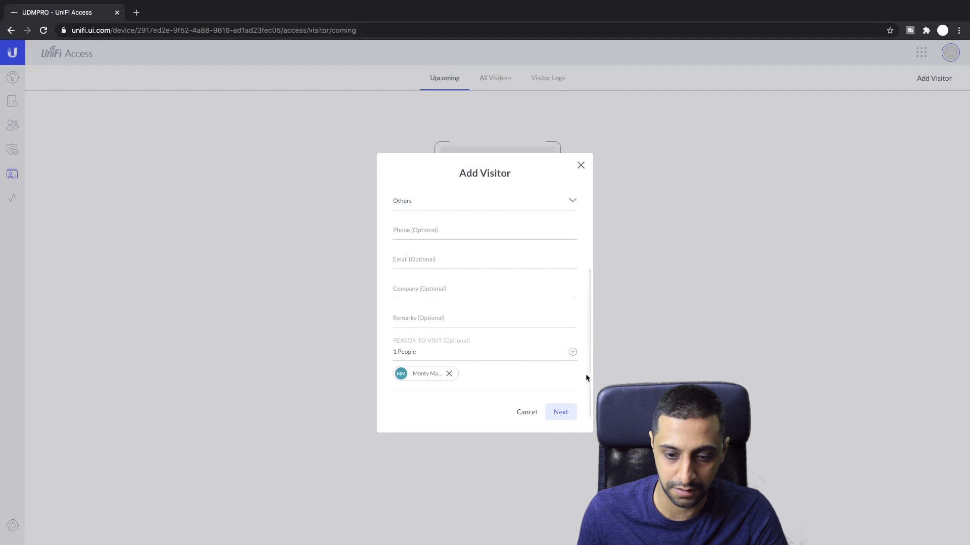
pyautogui.moveTo(587, 374)
pyautogui.mouseDown()
pyautogui.moveTo(580, 301)
pyautogui.moveTo(582, 390)
pyautogui.mouseUp()
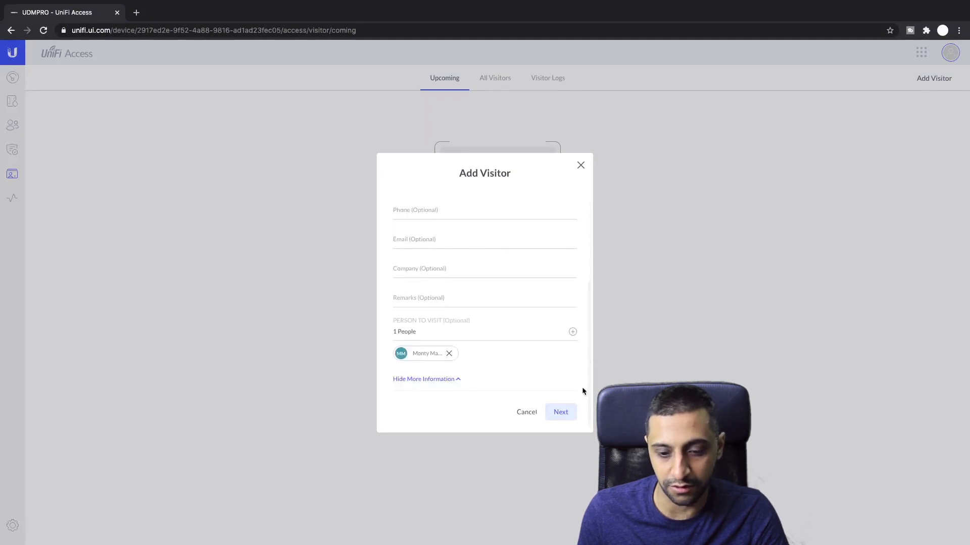
pyautogui.click(559, 413)
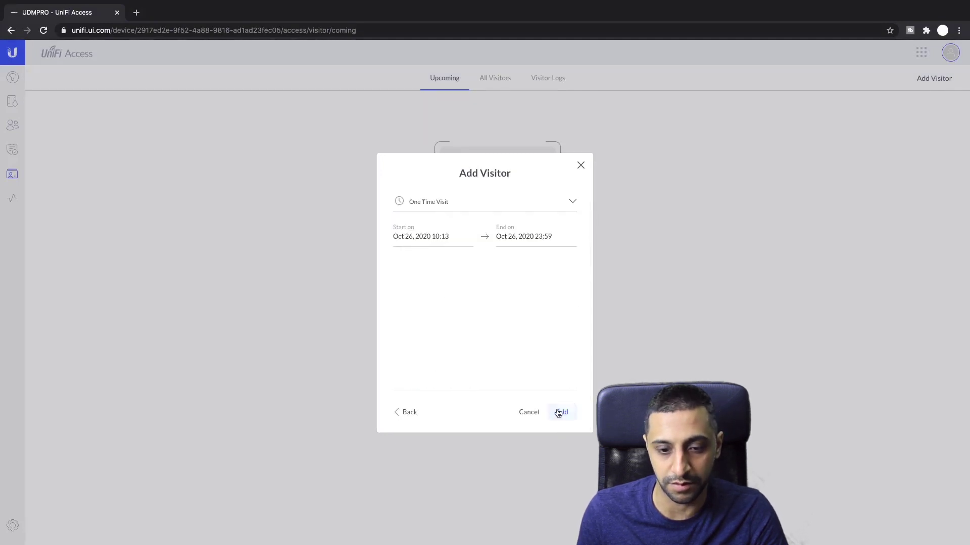
pyautogui.click(478, 201)
# Add Visitor 1 as a One Time Visit, today 10:13–23:59
pyautogui.click(448, 221)
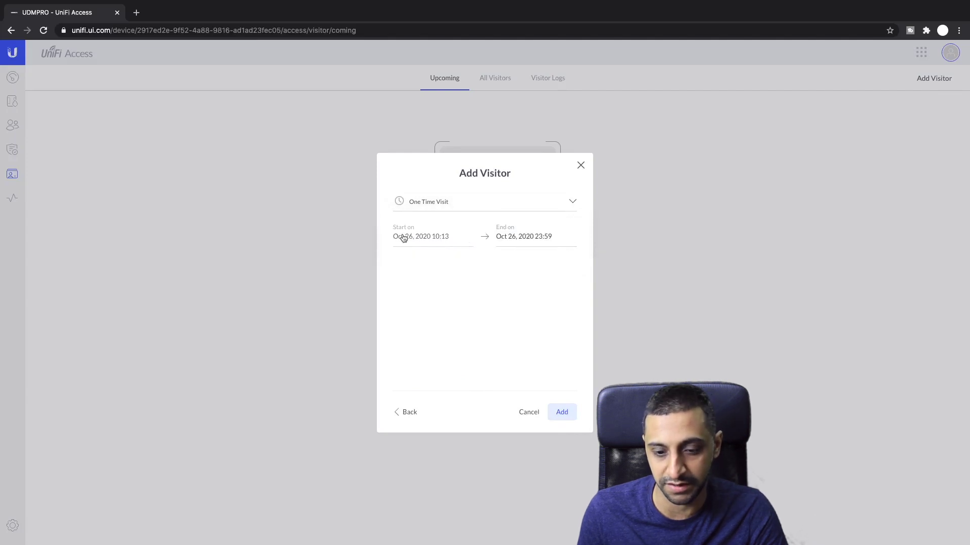
pyautogui.click(560, 413)
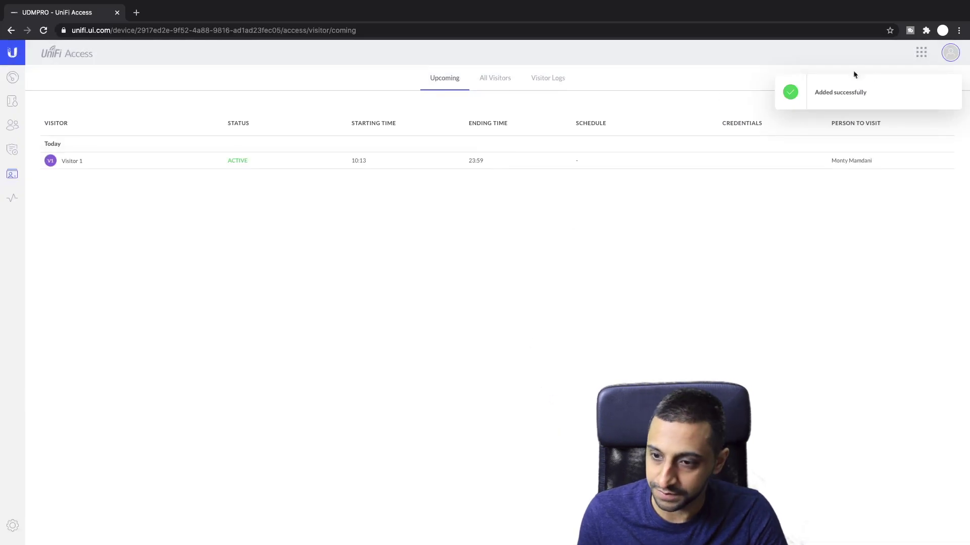
pyautogui.click(951, 87)
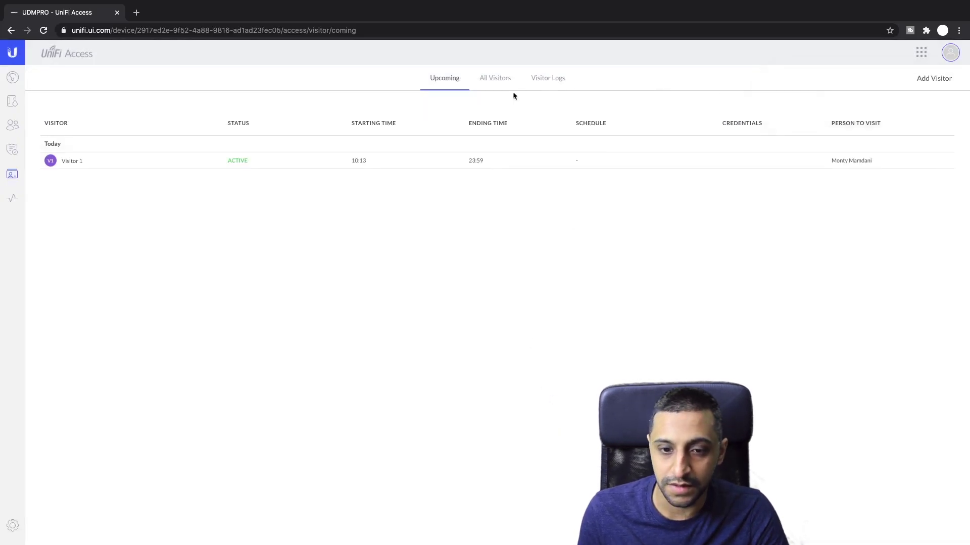
# Check the All Visitors and Visitor Logs tabs, then open Visitor 1's details
pyautogui.click(499, 82)
pyautogui.click(556, 84)
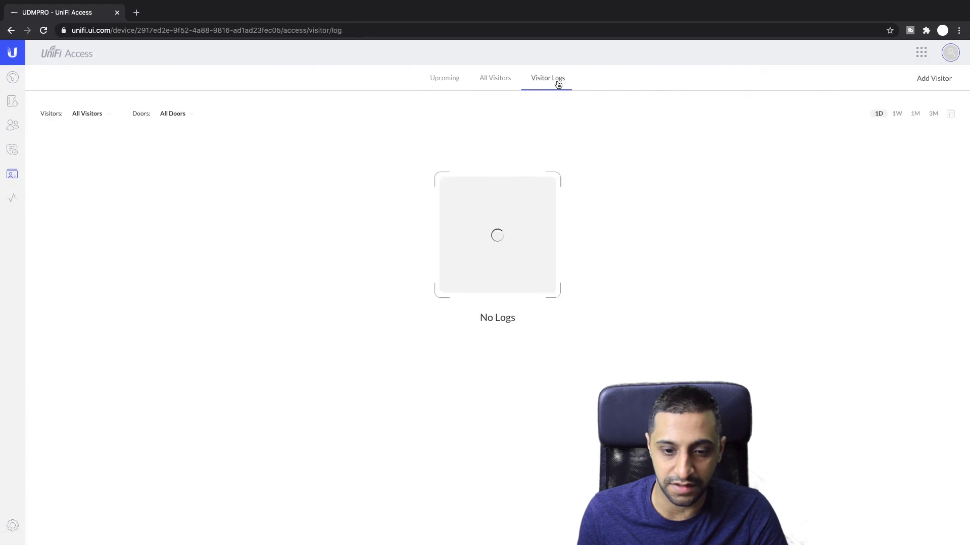
pyautogui.click(434, 84)
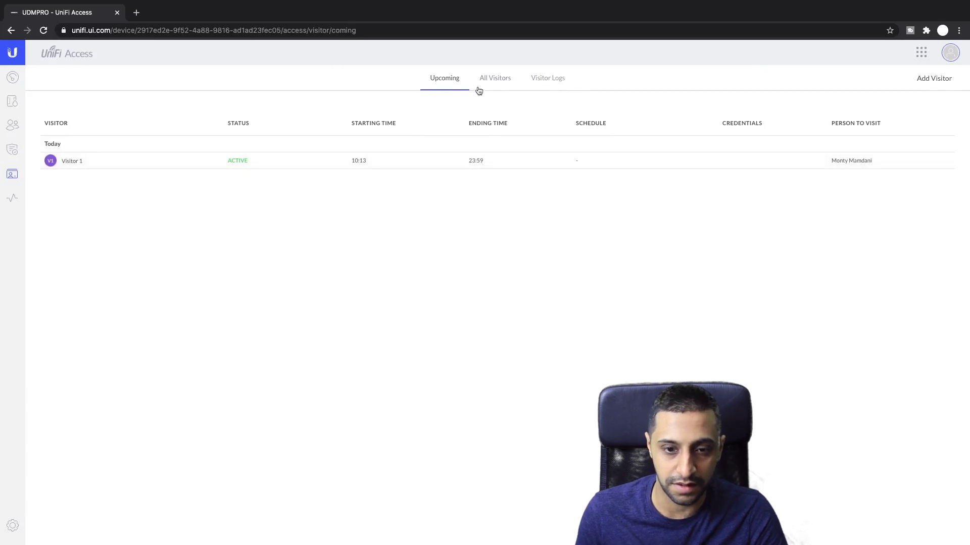
pyautogui.click(539, 79)
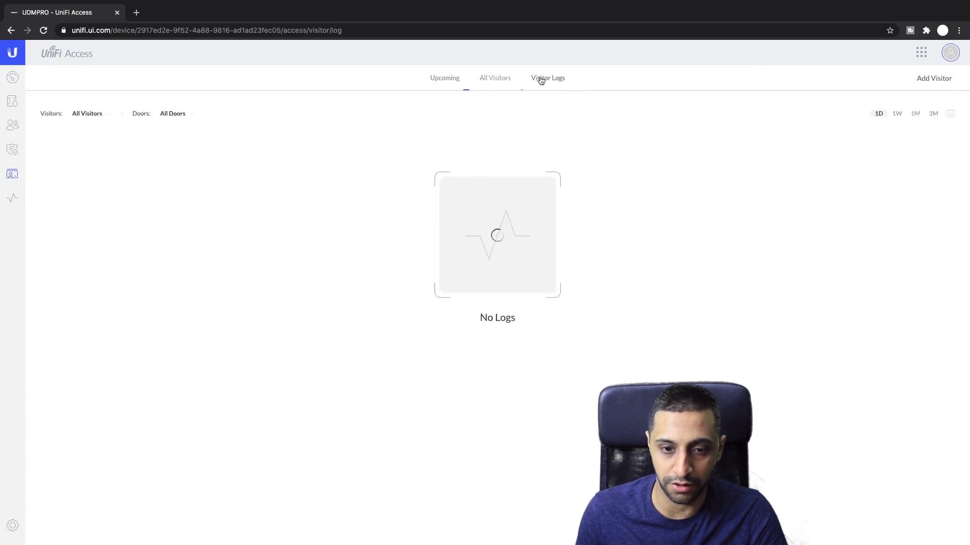
pyautogui.click(496, 79)
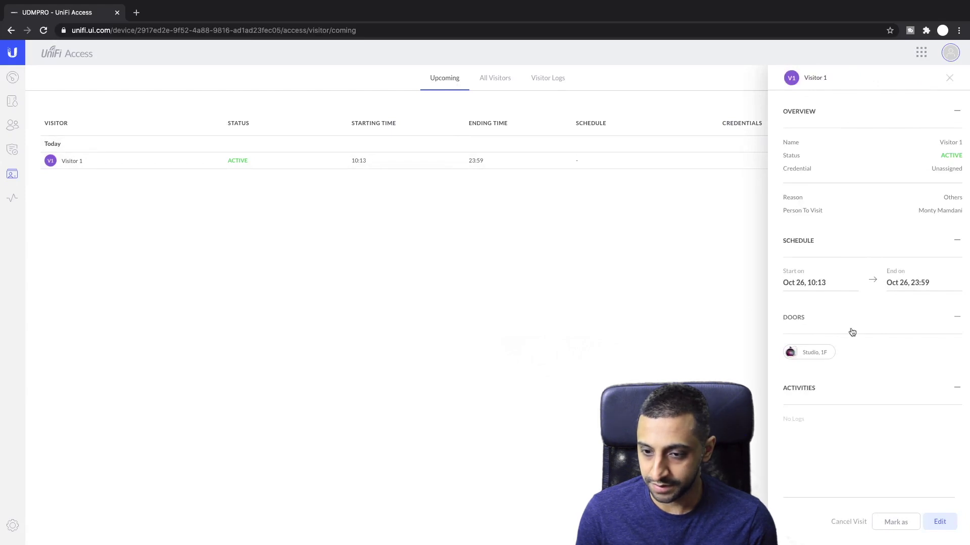
# Assign card 100003, scanned at the Studio - 1F - Exit reader, to Visitor 1 and save
pyautogui.click(937, 521)
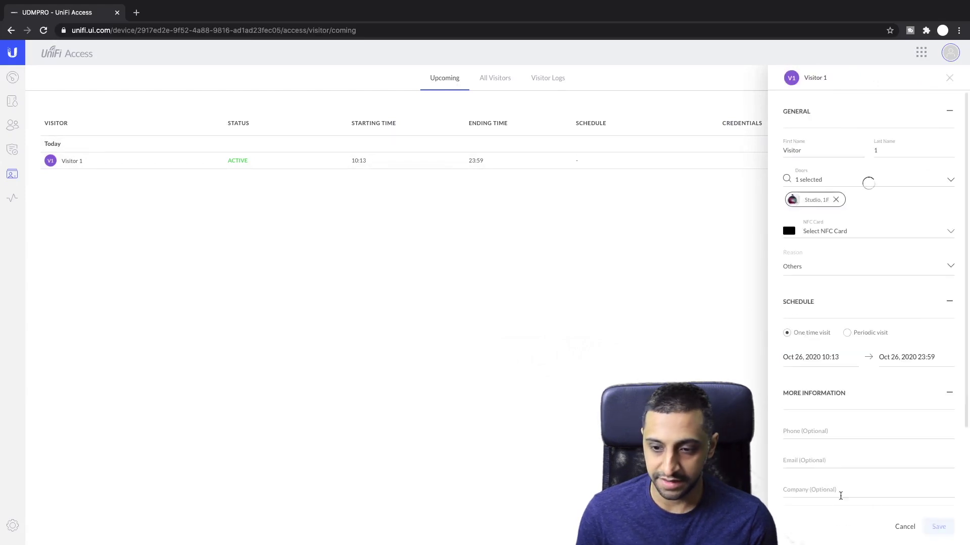
pyautogui.click(813, 232)
pyautogui.click(858, 252)
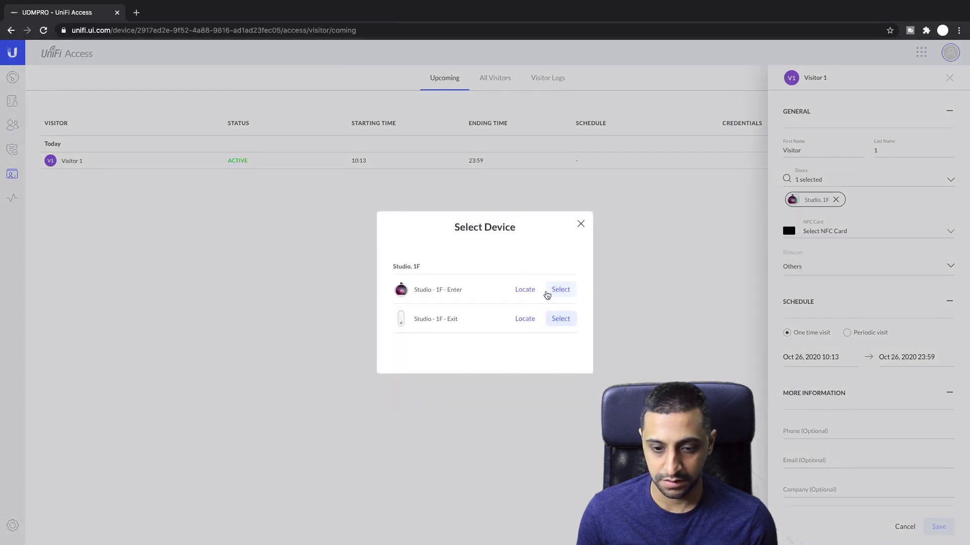
pyautogui.click(556, 317)
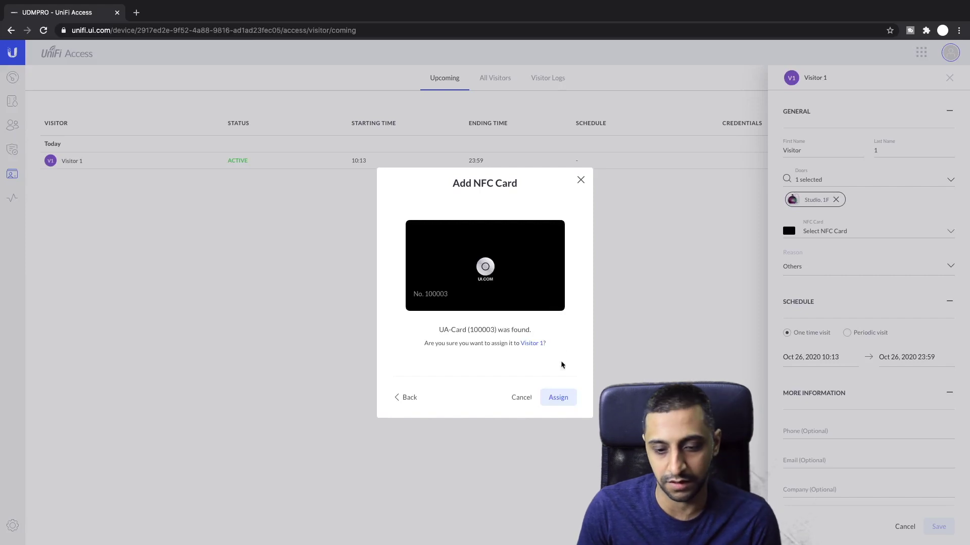
pyautogui.click(559, 393)
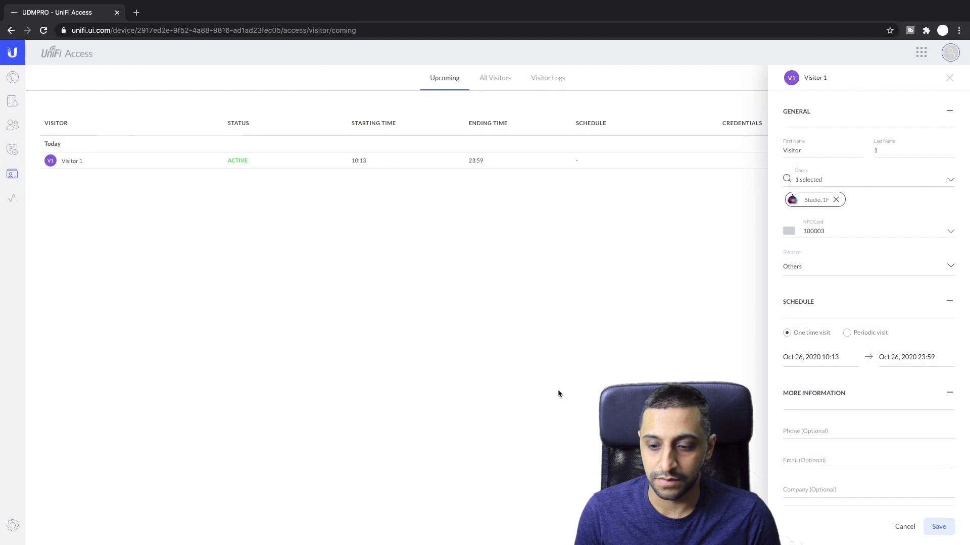
pyautogui.click(938, 526)
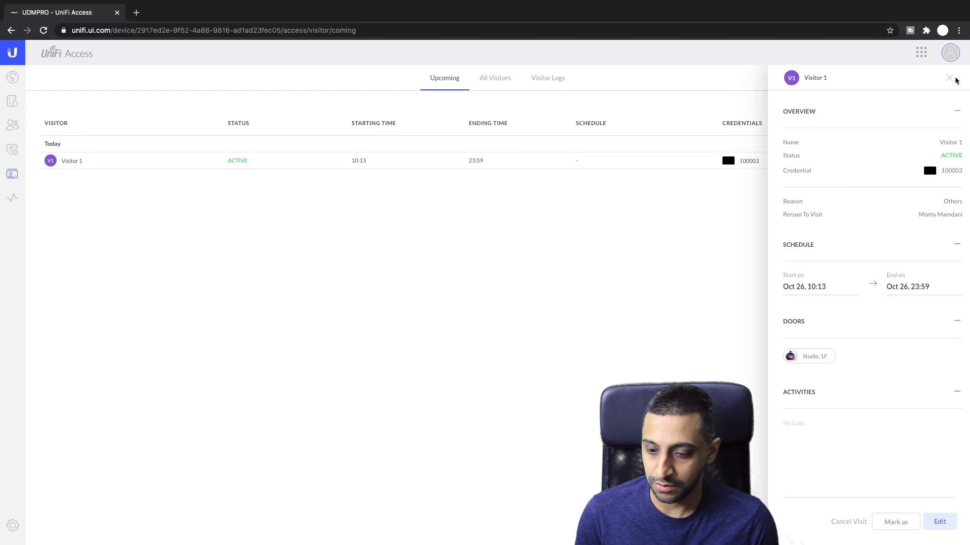
pyautogui.click(895, 523)
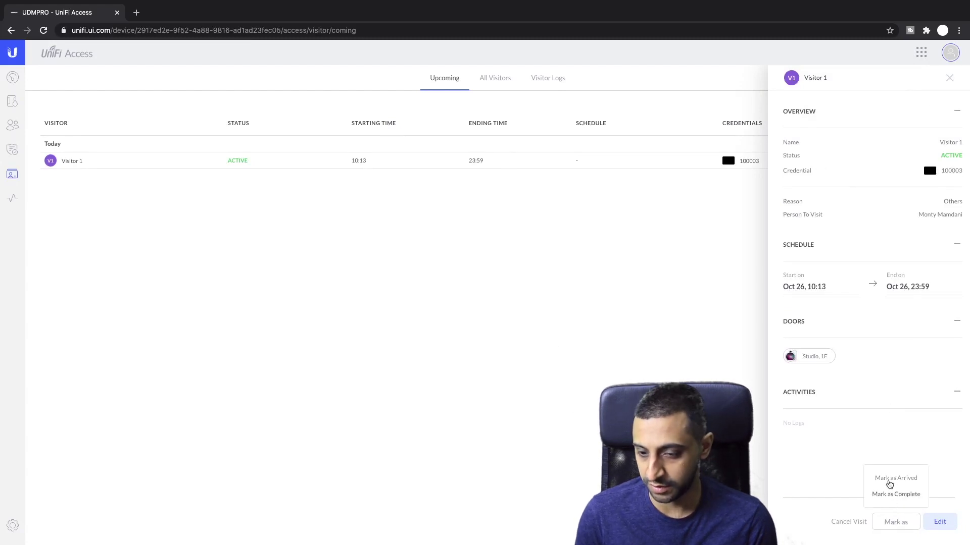
# Mark Visitor 1's visit status, inspect the latest Studio visitor log entry, then show Upcoming
pyautogui.click(949, 79)
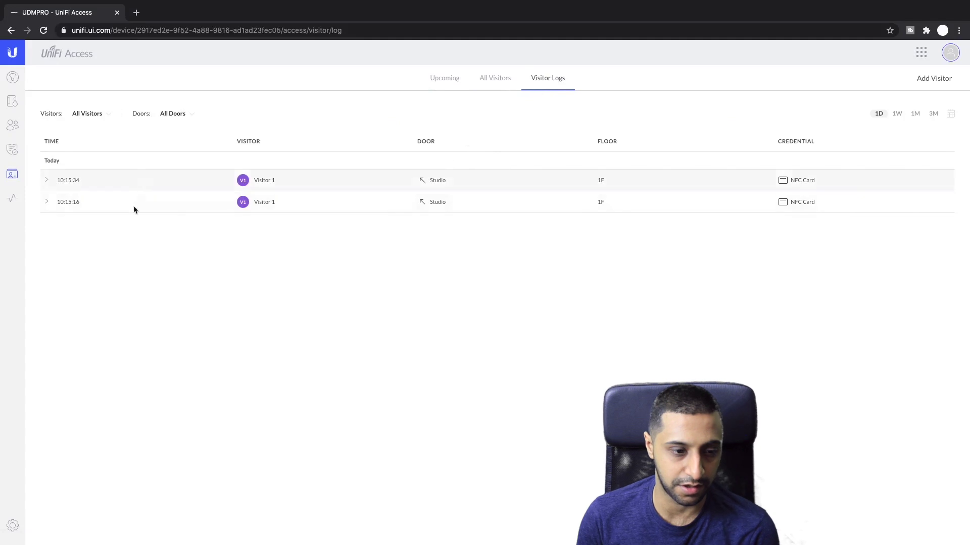
pyautogui.click(45, 183)
pyautogui.click(431, 79)
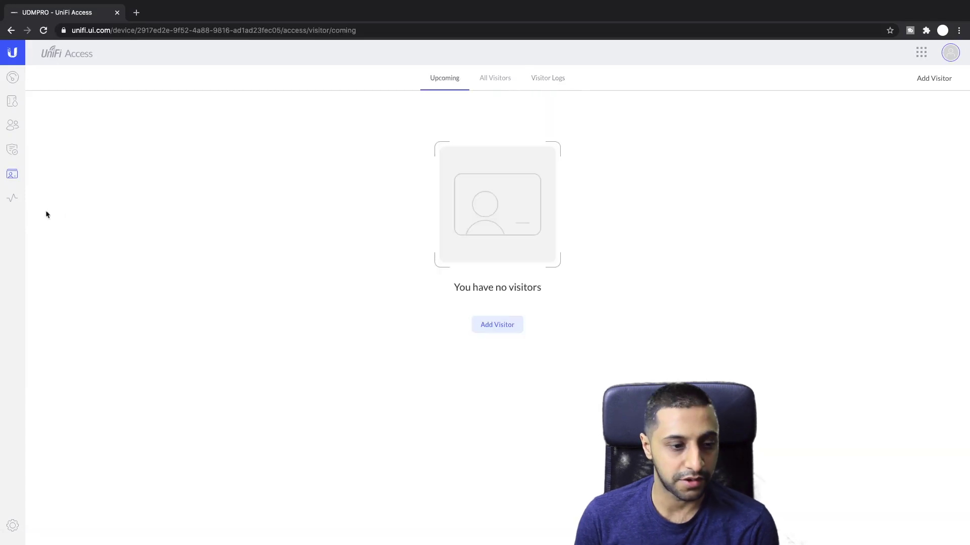
# Open the Access Logs and reload so five Studio NFC Card entries appear
pyautogui.click(11, 202)
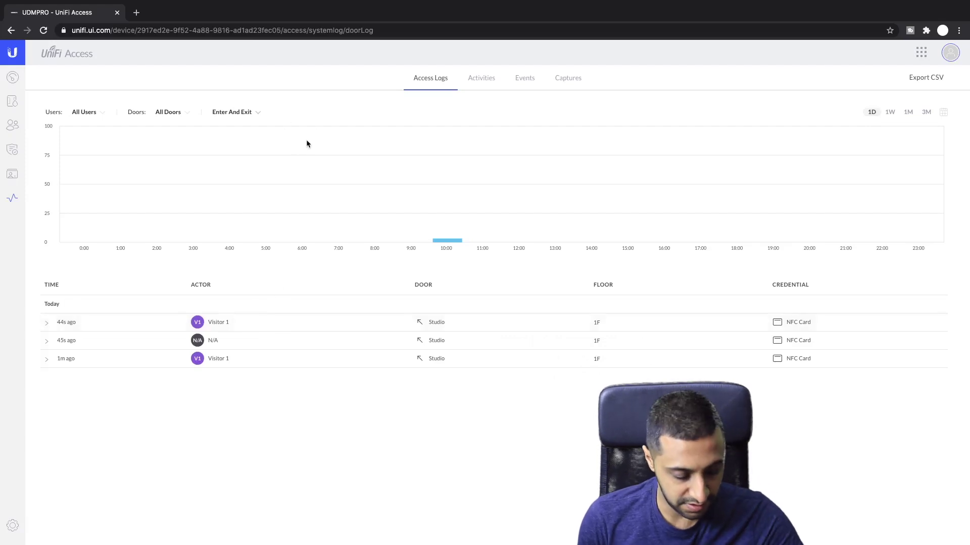
pyautogui.press('super+r')
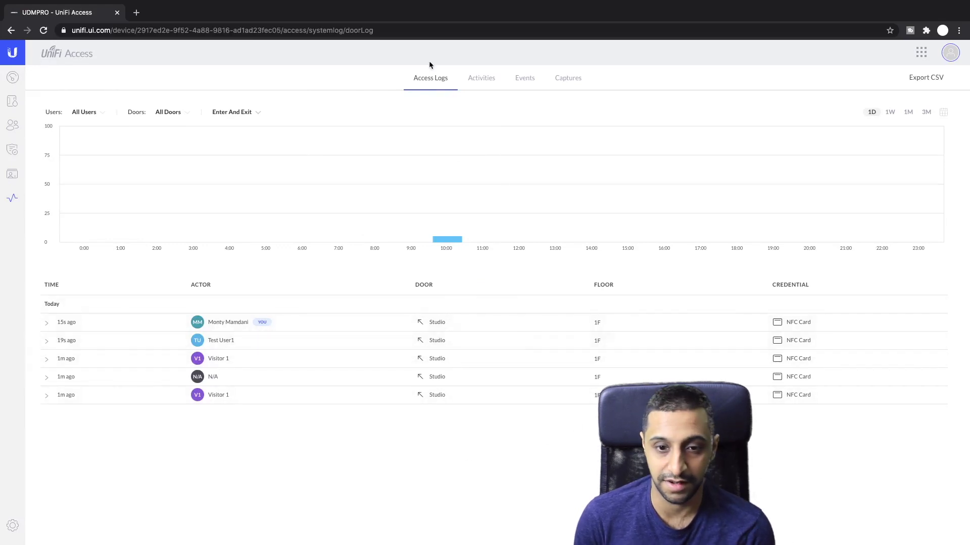
pyautogui.click(482, 80)
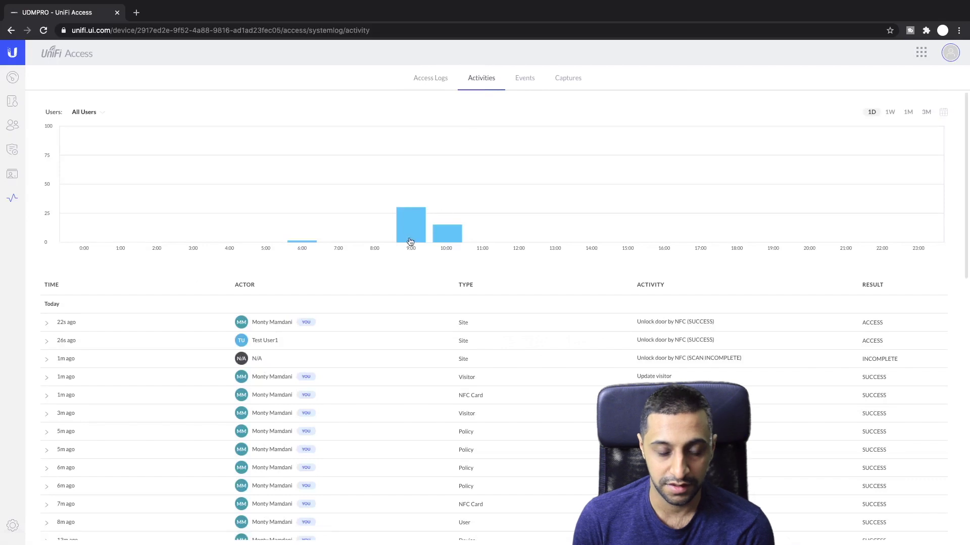
pyautogui.scroll(-2, 453, 422)
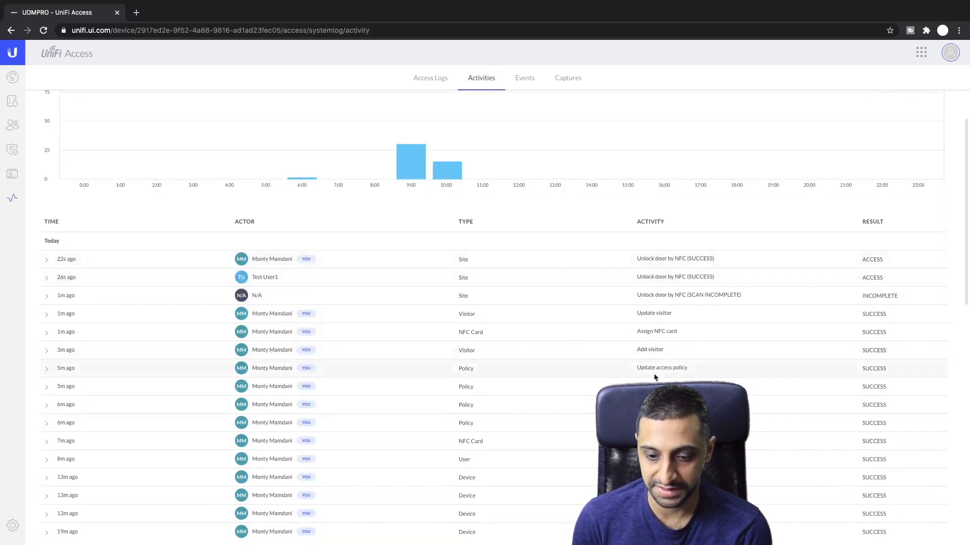
pyautogui.scroll(2, 508, 359)
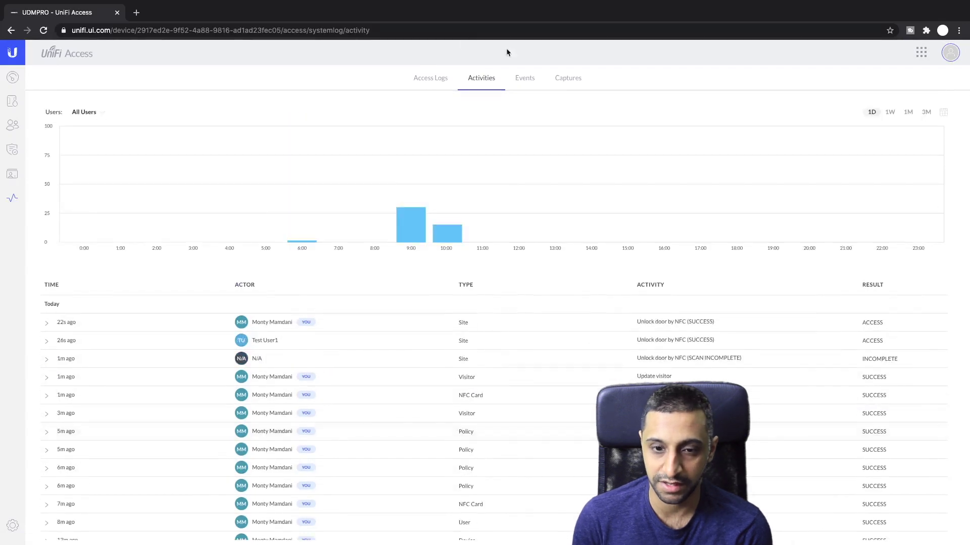
pyautogui.click(521, 79)
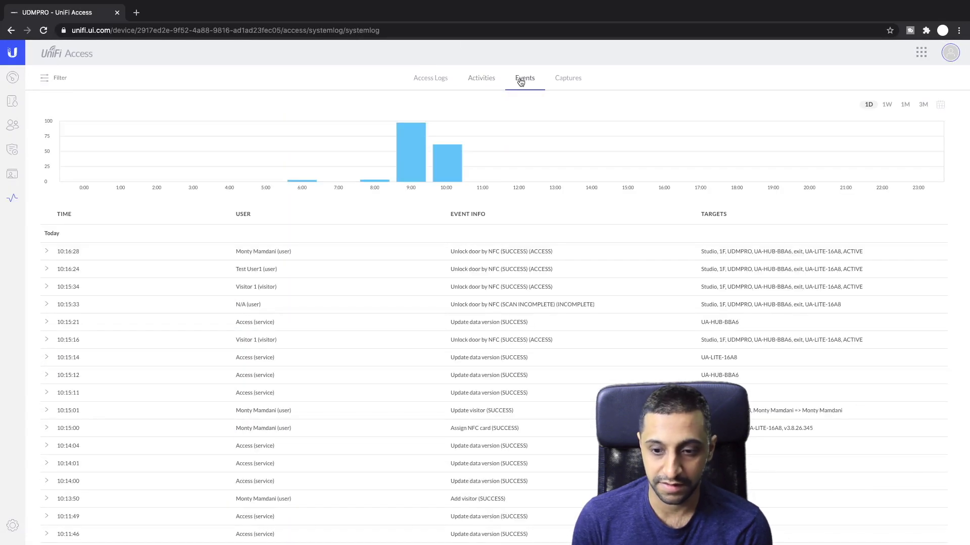
pyautogui.click(564, 79)
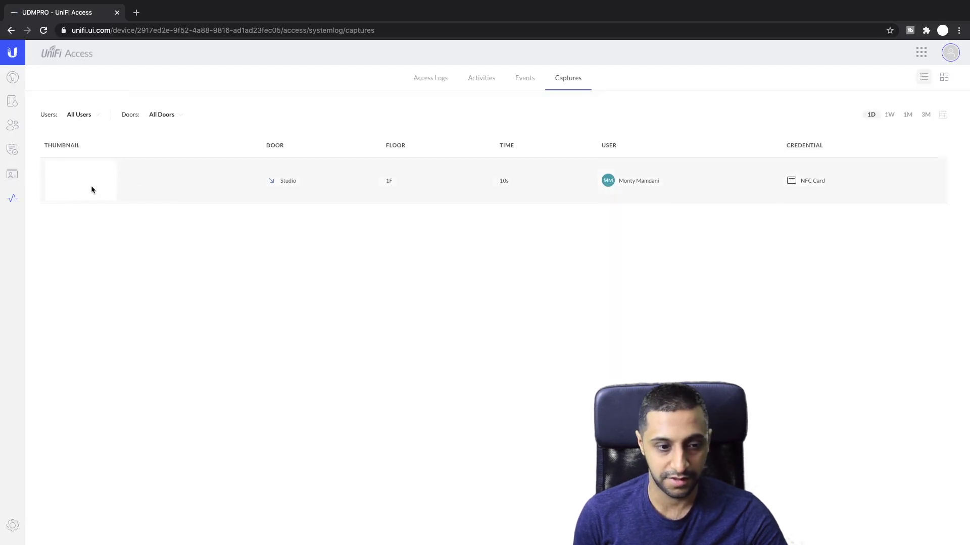
pyautogui.click(72, 182)
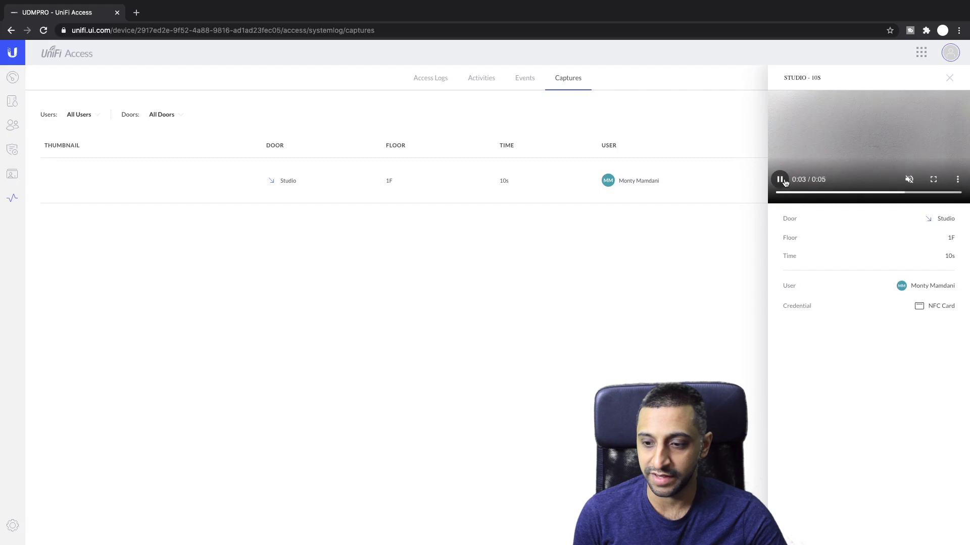
pyautogui.click(950, 80)
pyautogui.click(431, 78)
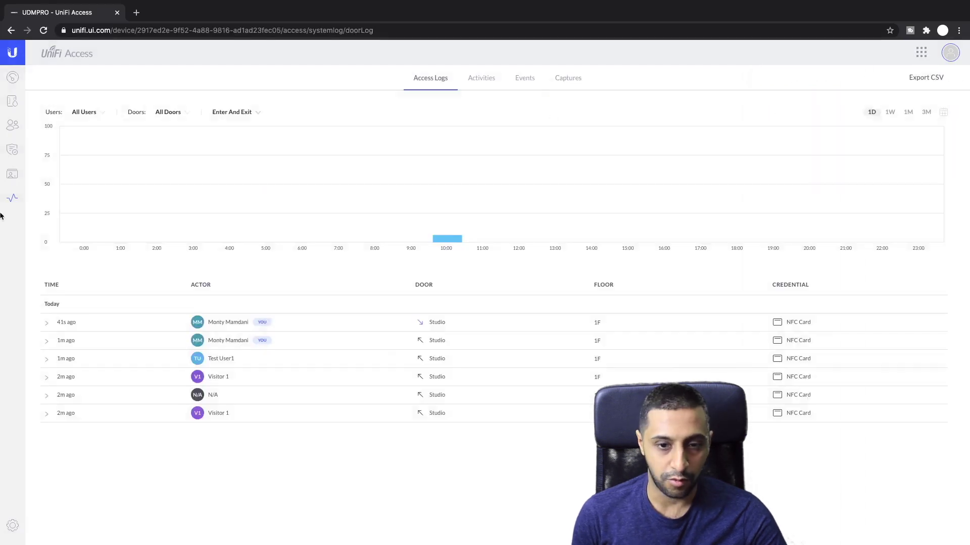
pyautogui.click(479, 78)
pyautogui.click(524, 79)
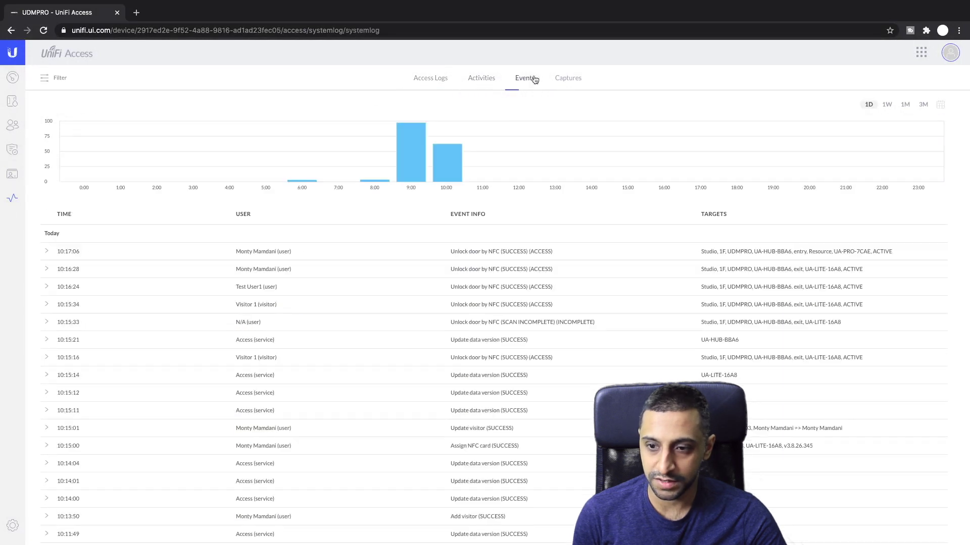
pyautogui.click(568, 79)
pyautogui.click(415, 87)
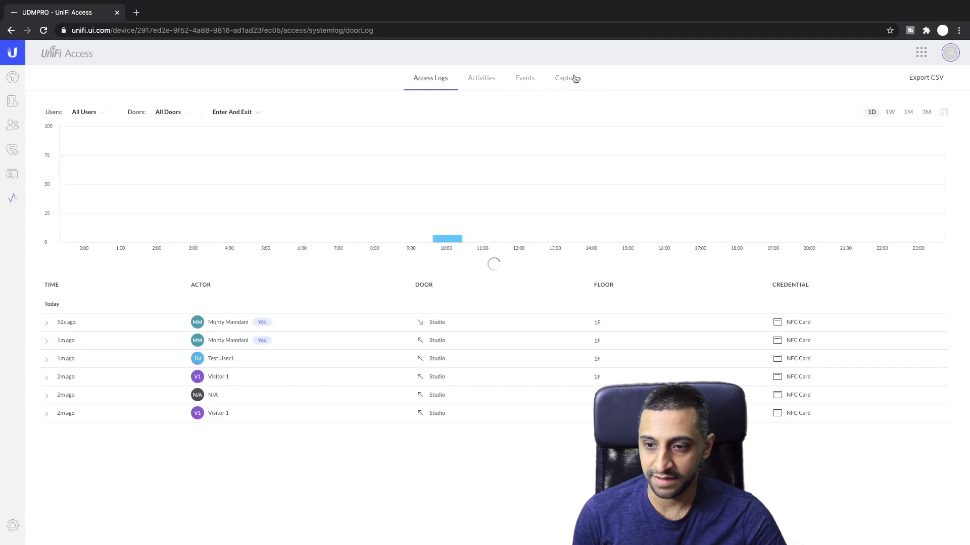
pyautogui.click(920, 78)
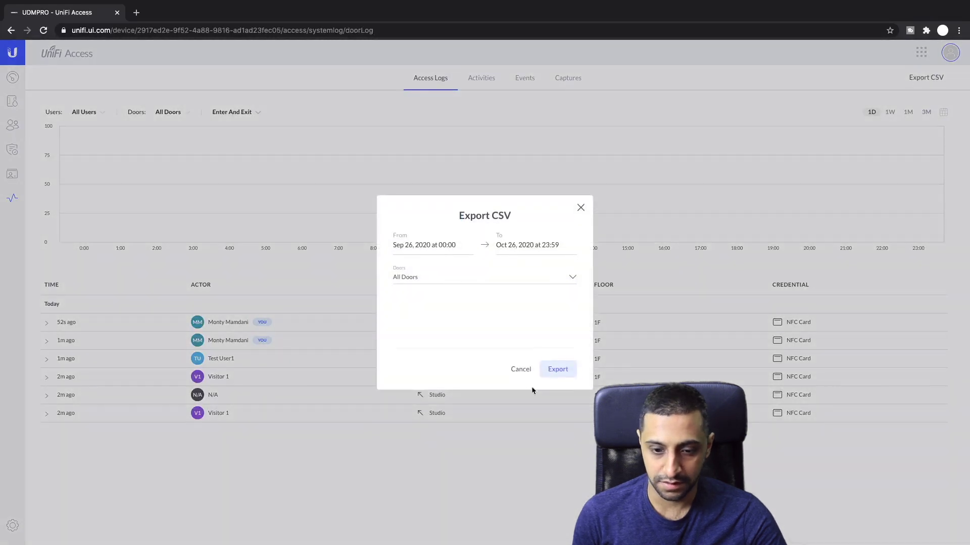
pyautogui.click(557, 369)
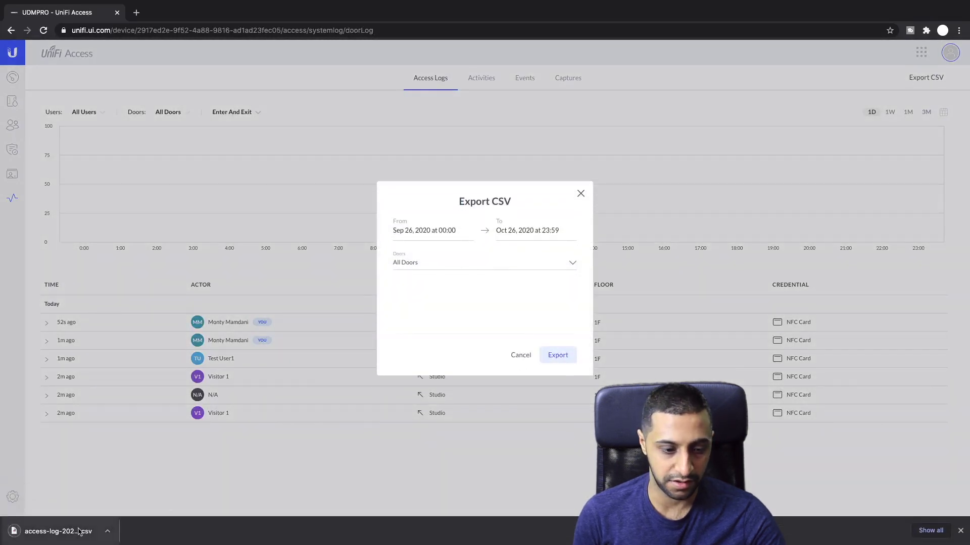
pyautogui.click(79, 531)
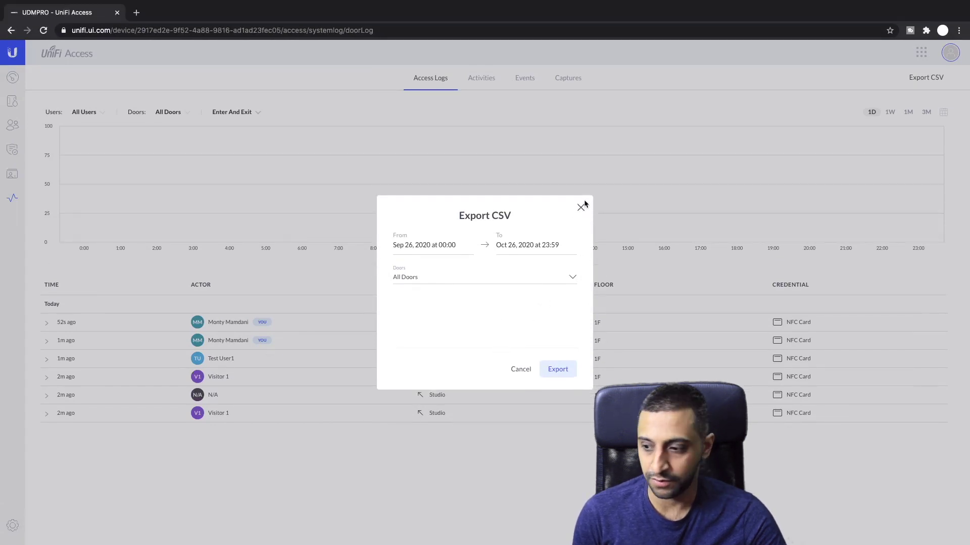
pyautogui.click(583, 205)
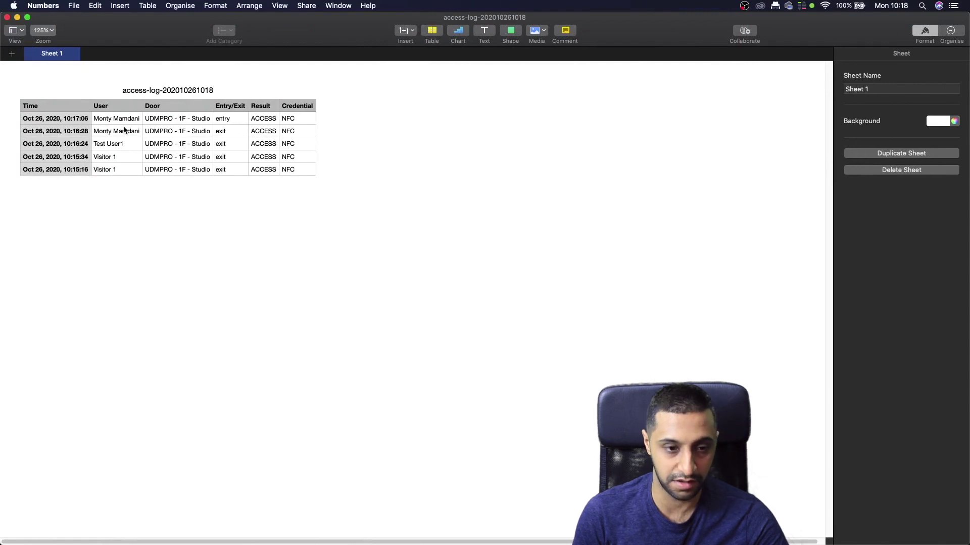
# Switch from the exported CSV in Numbers back to the UniFi Access browser window
pyautogui.hotkey('ctrl', 'Right')
# Open the Access dashboard and highlight the average time-in and Total Registered Users figures
pyautogui.click(12, 200)
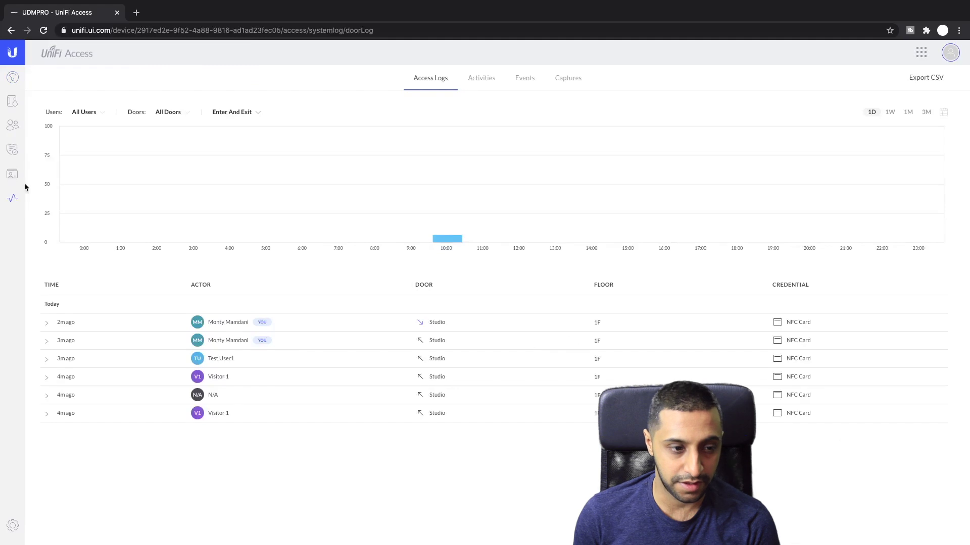
pyautogui.click(13, 78)
pyautogui.moveTo(540, 286)
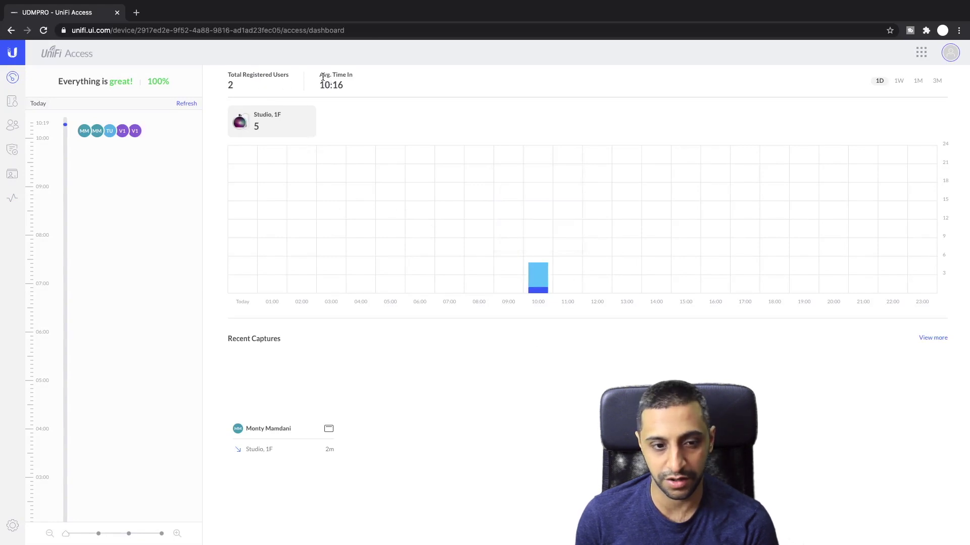
pyautogui.moveTo(323, 76); pyautogui.dragTo(354, 83)
pyautogui.moveTo(241, 75); pyautogui.dragTo(268, 89)
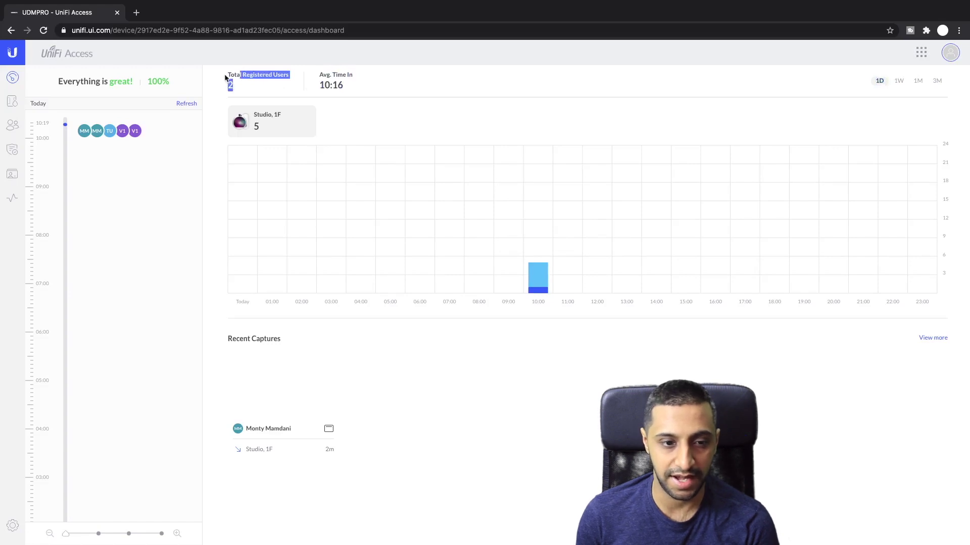
pyautogui.moveTo(230, 75); pyautogui.dragTo(264, 90)
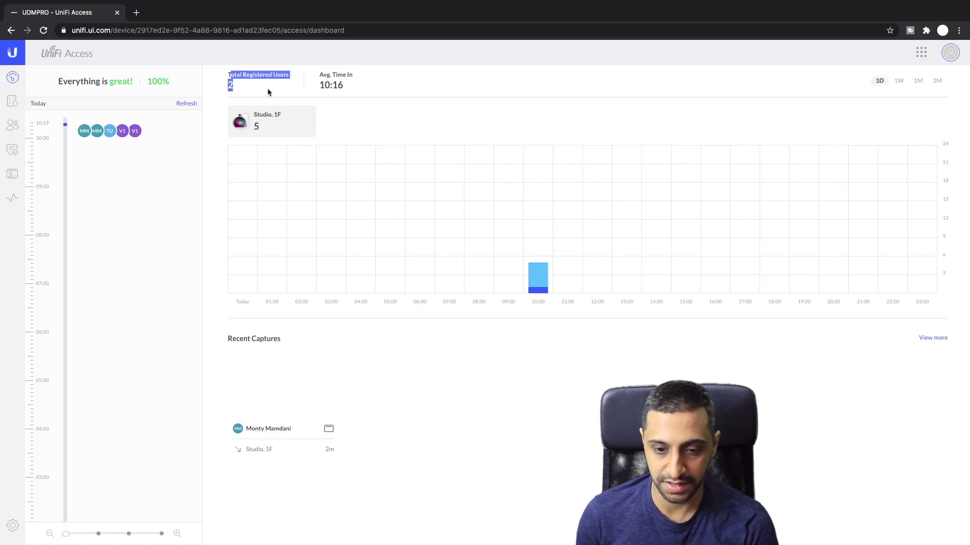
pyautogui.moveTo(539, 278)
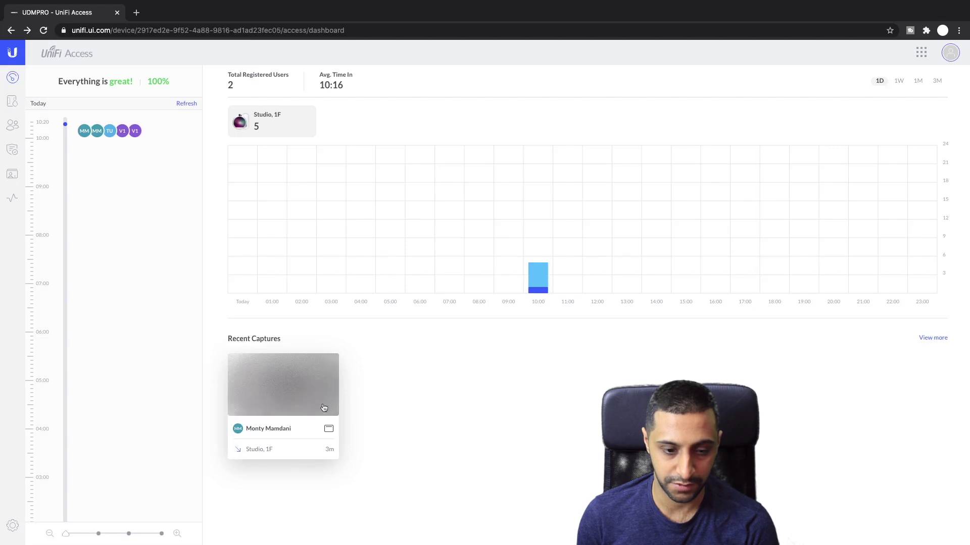
# Play the recent Studio door capture from View more, then open the Users list
pyautogui.click(934, 338)
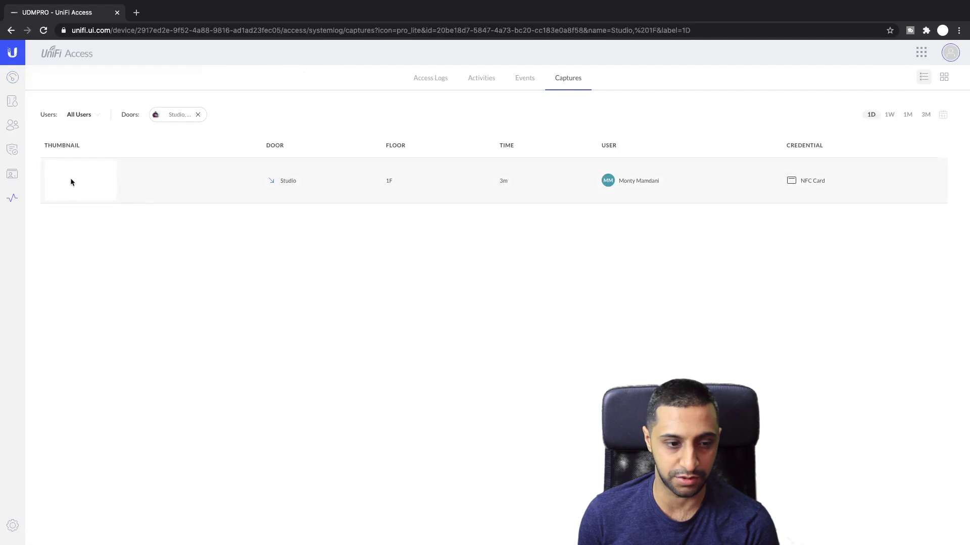
pyautogui.click(81, 180)
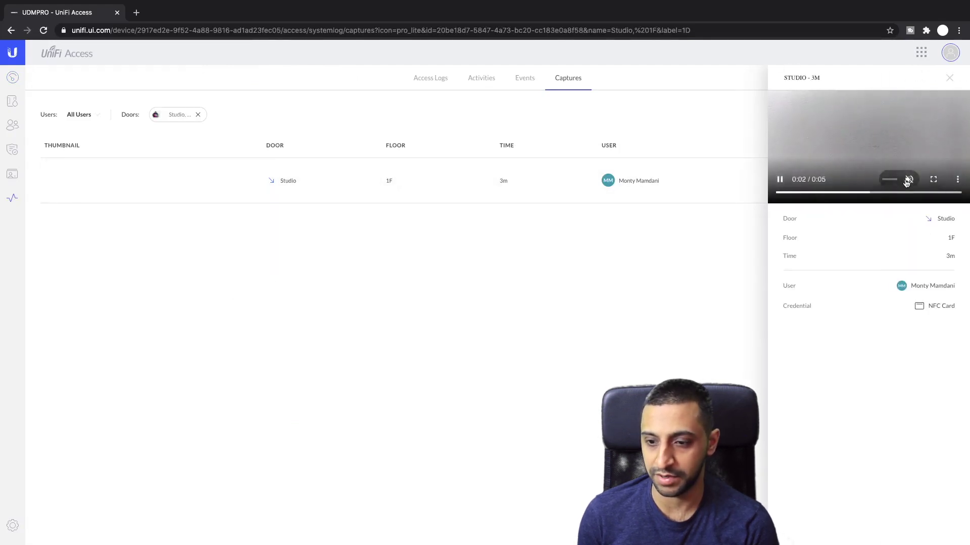
pyautogui.click(15, 126)
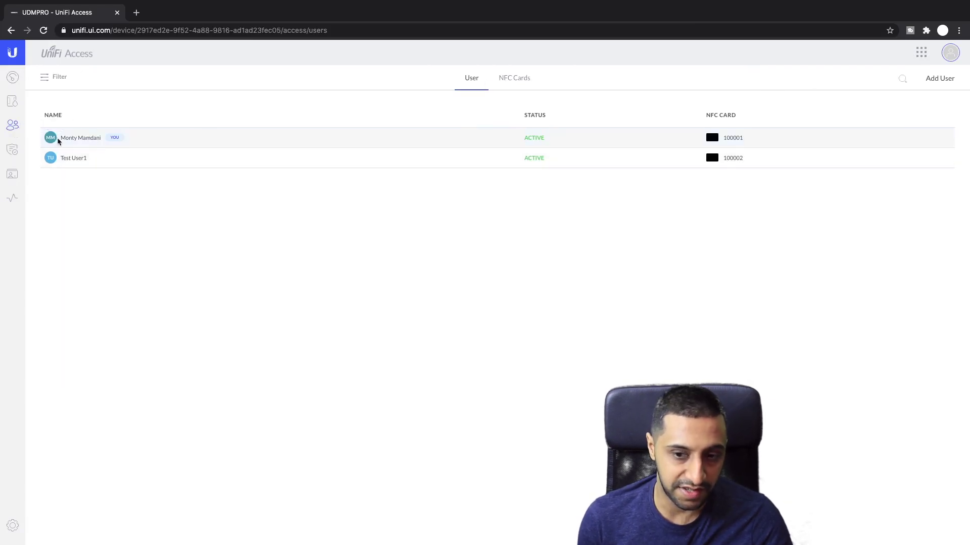
# Open the first user's details and review its Activities log and About profile
pyautogui.click(84, 136)
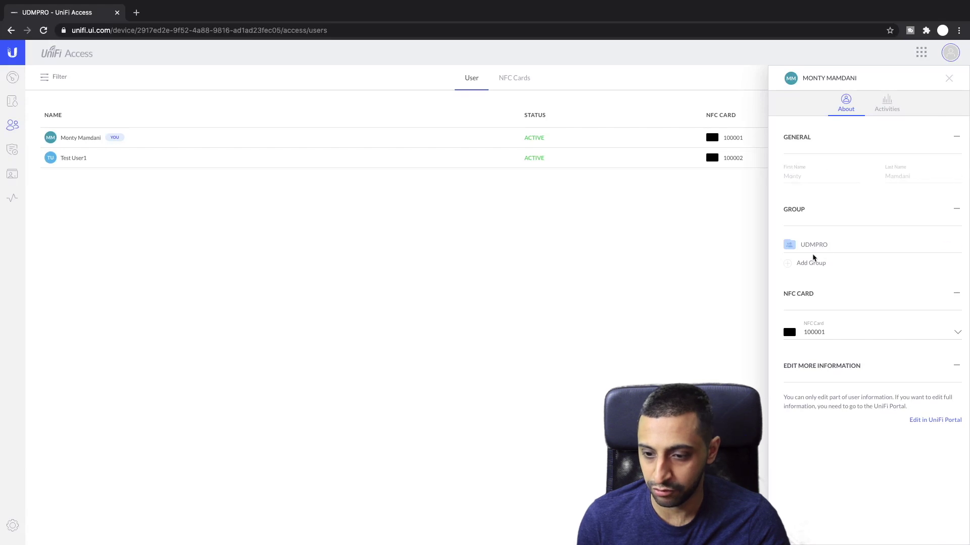
pyautogui.moveTo(911, 250)
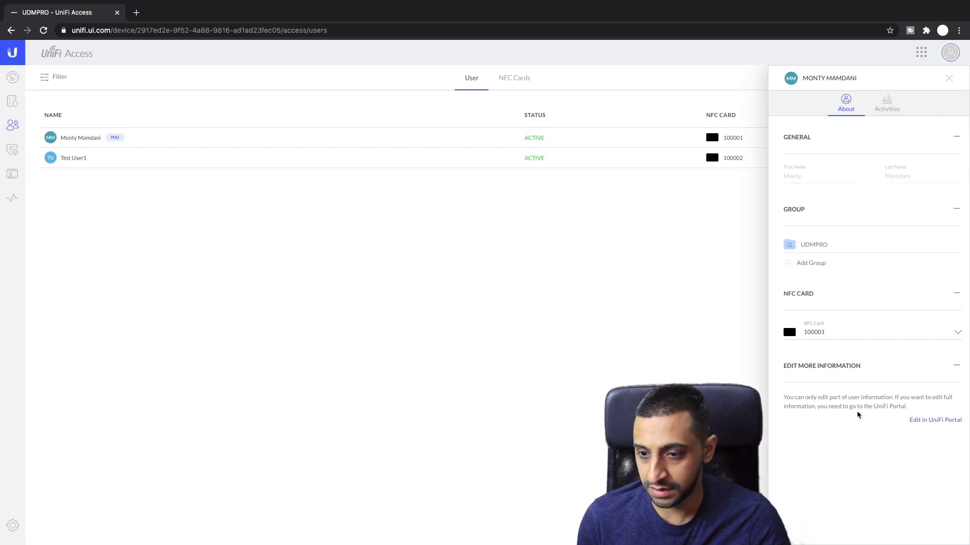
pyautogui.click(884, 104)
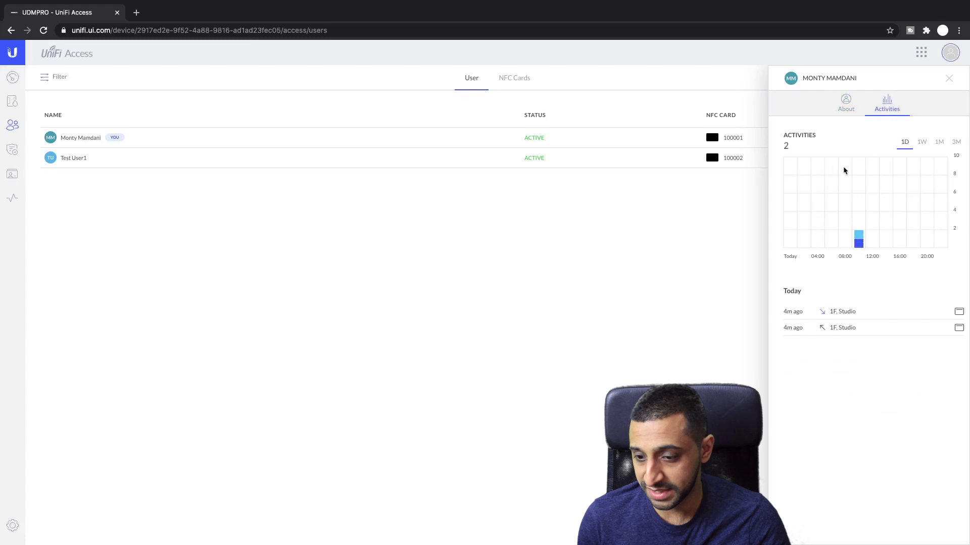
pyautogui.moveTo(859, 239)
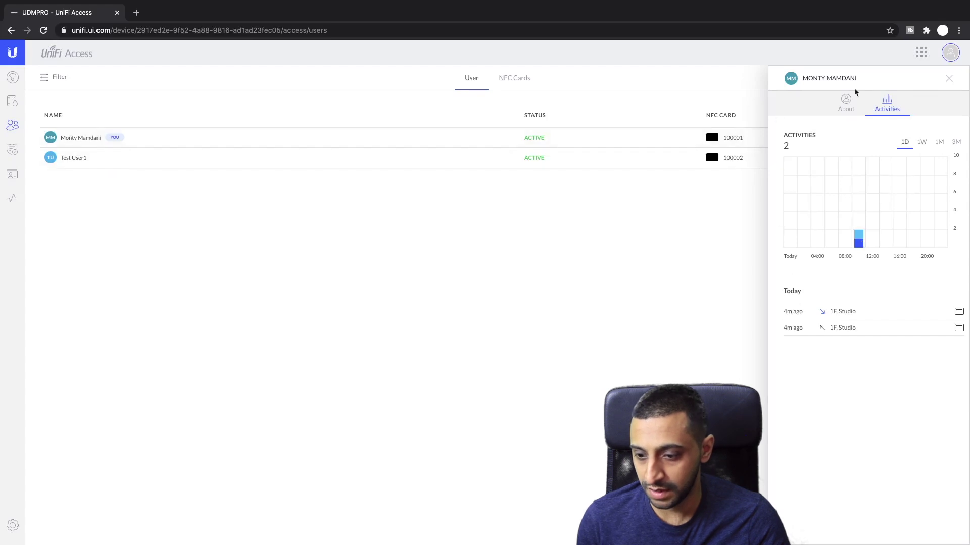
pyautogui.click(857, 103)
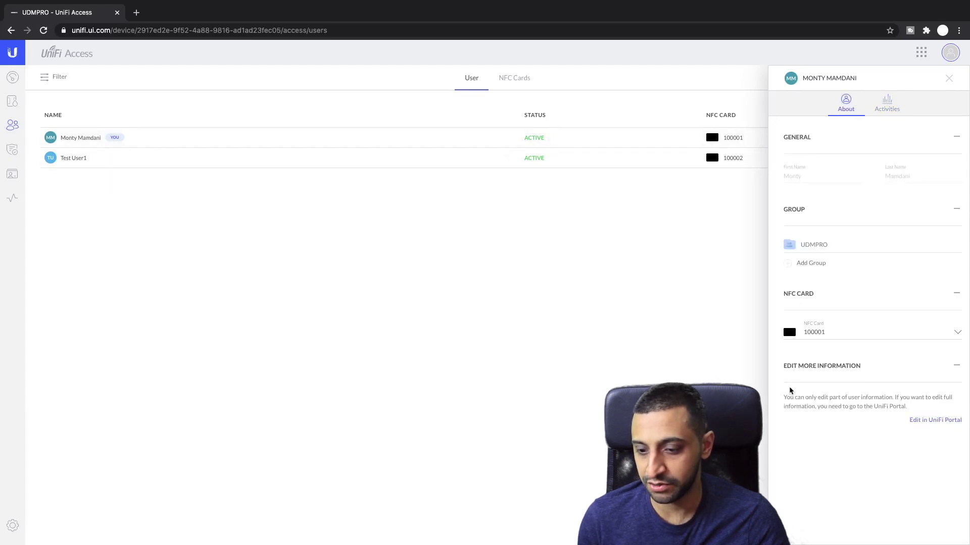
# Read the limited-editing note and open this user in the UniFi Portal
pyautogui.moveTo(787, 398); pyautogui.dragTo(883, 398)
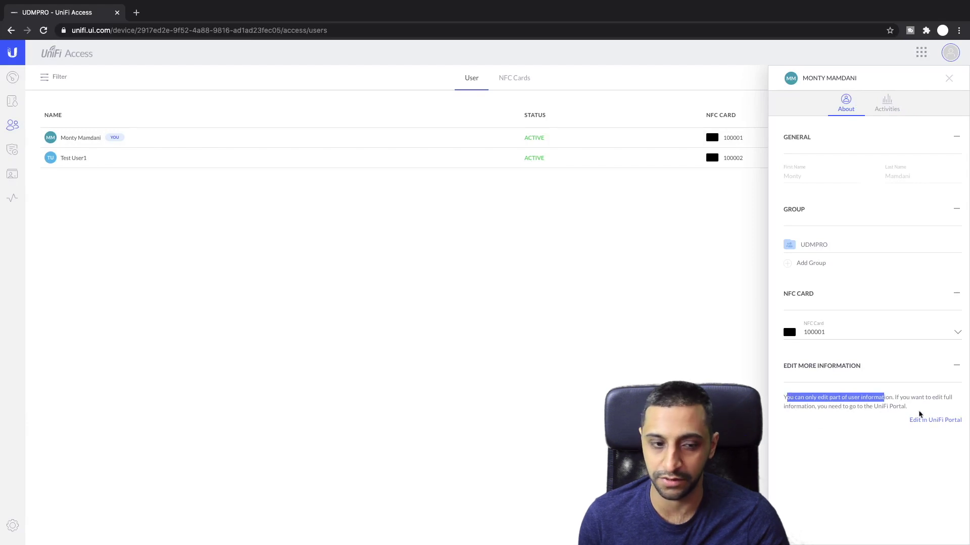
pyautogui.click(190, 144)
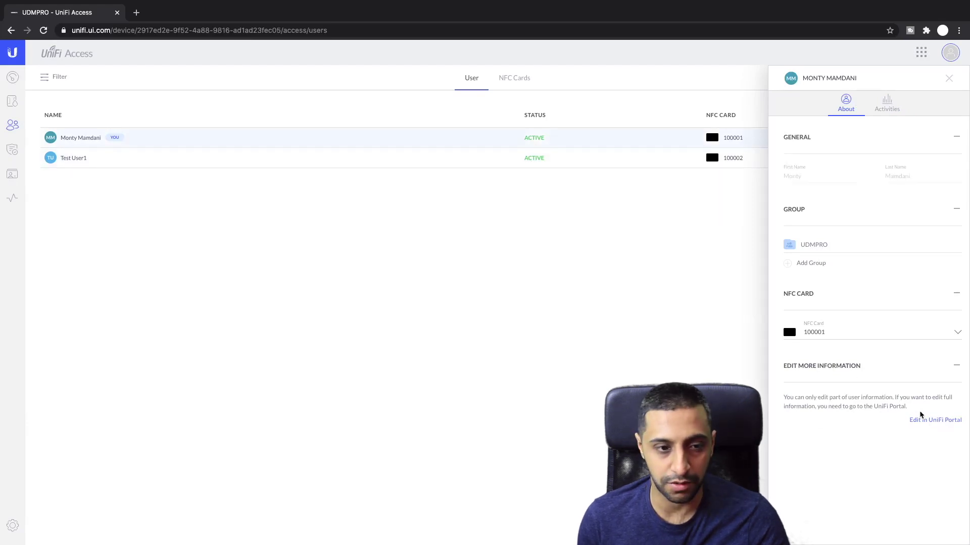
pyautogui.click(925, 420)
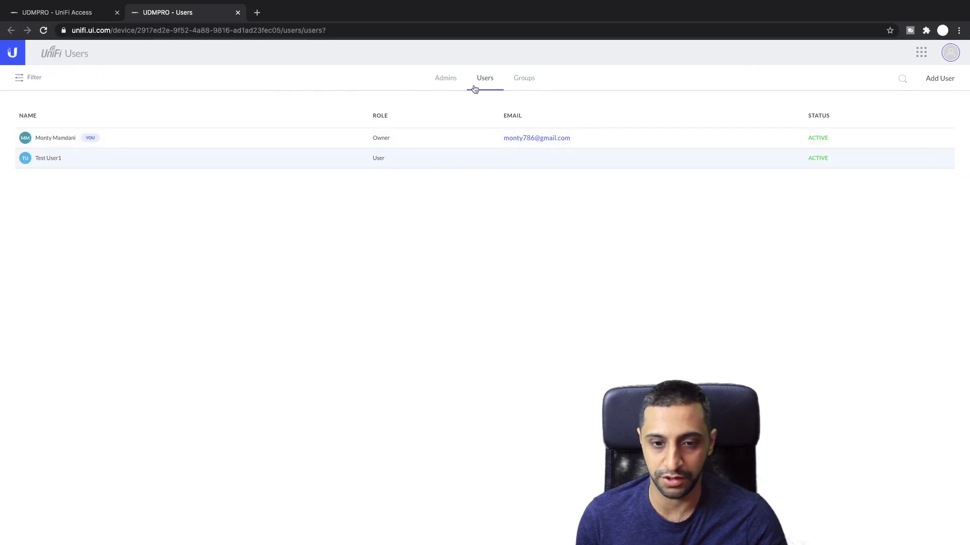
# Browse the Groups, Admins and Users lists in UniFi OS Users, then return to UniFi Access
pyautogui.click(522, 80)
pyautogui.click(447, 80)
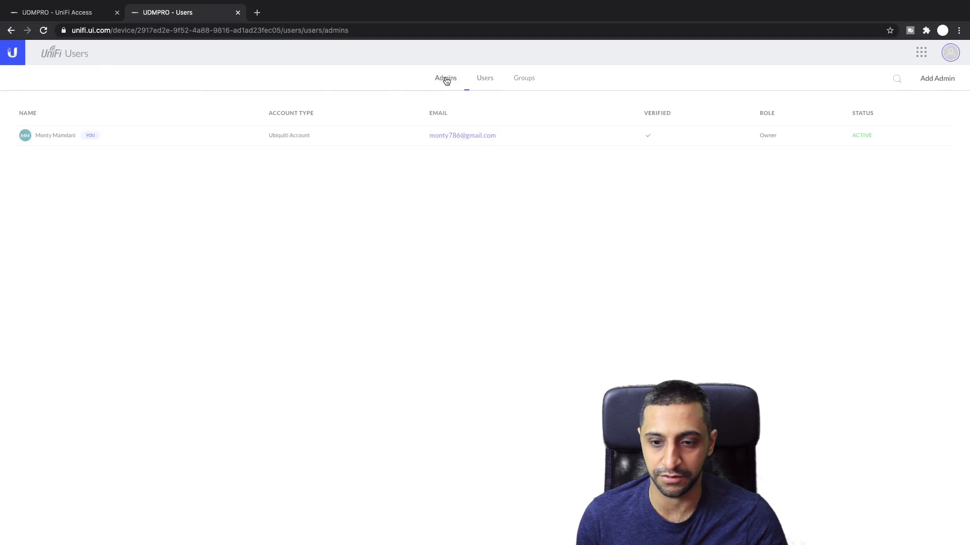
pyautogui.click(482, 84)
pyautogui.click(57, 12)
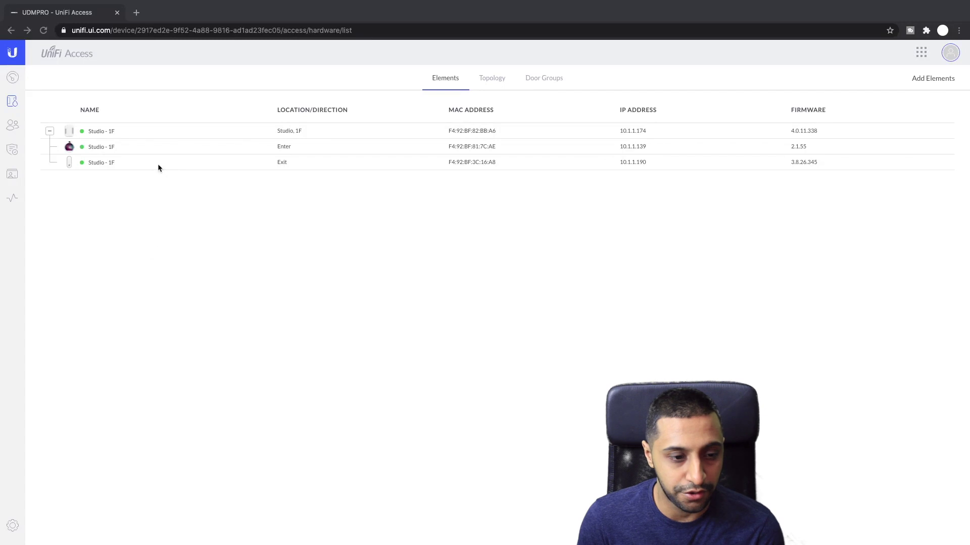
# Open the Studio - 1F hub's Config and keep the UA-PRO reader's direction as Enter
pyautogui.click(135, 137)
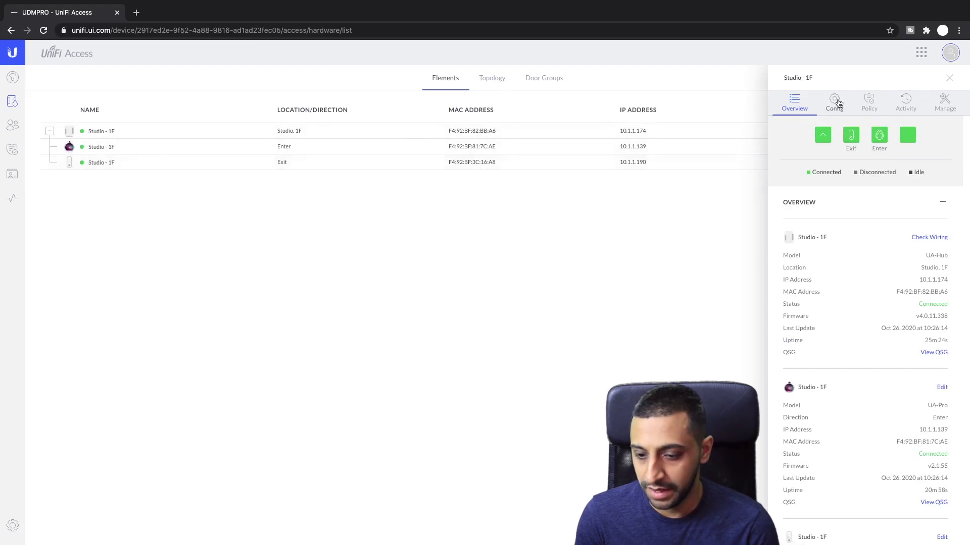
pyautogui.scroll(-3, 915, 353)
pyautogui.scroll(5, 905, 346)
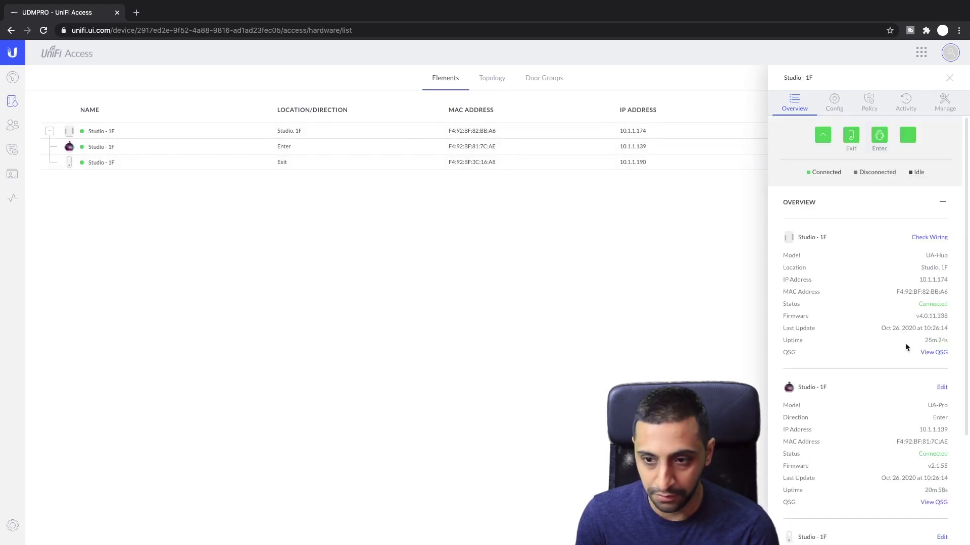
pyautogui.click(834, 103)
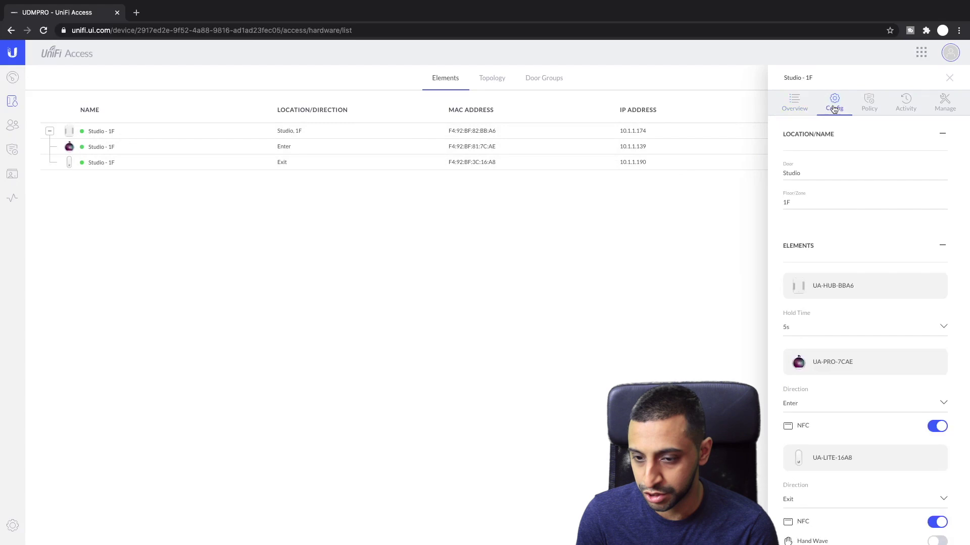
pyautogui.click(844, 409)
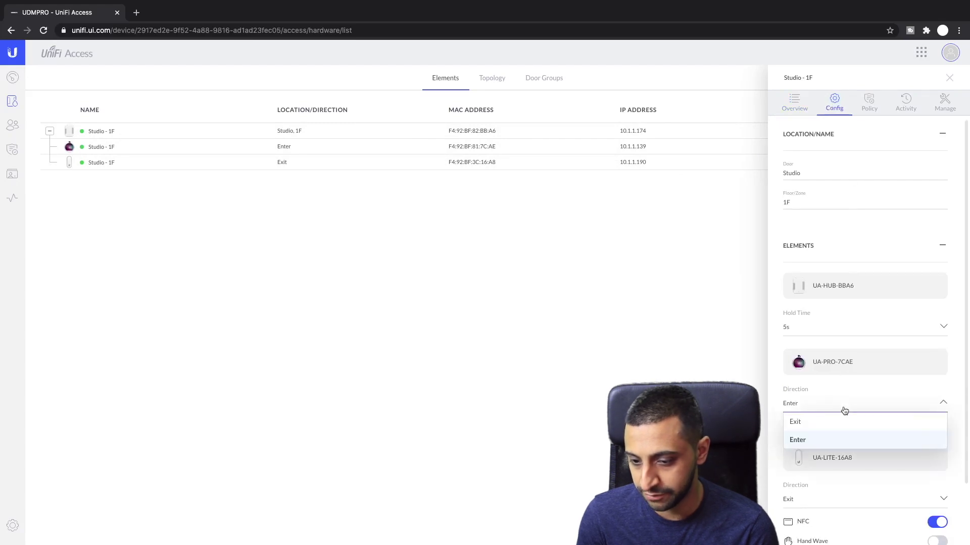
pyautogui.click(841, 410)
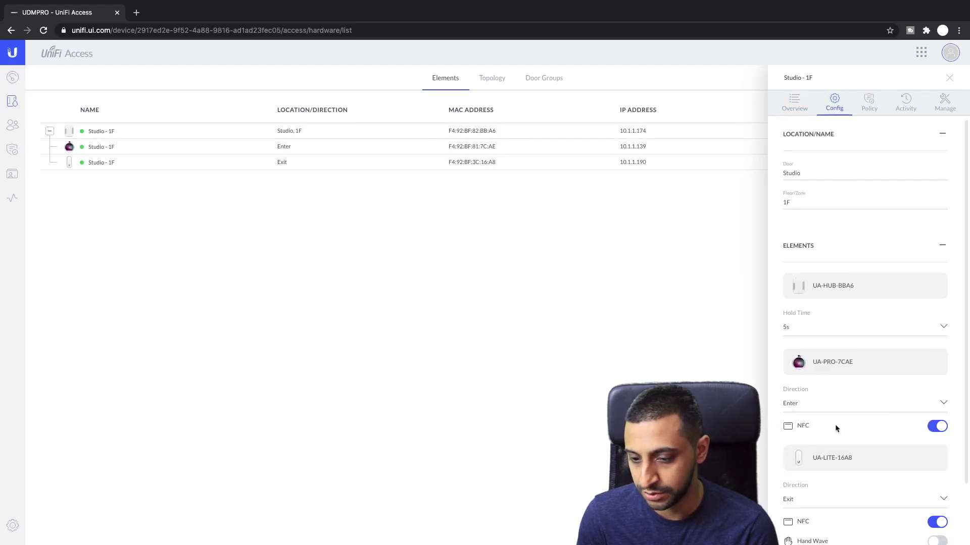
# Toggle Scheduled Unlock on and back off, then review the hub's Activity and Manage options
pyautogui.click(869, 106)
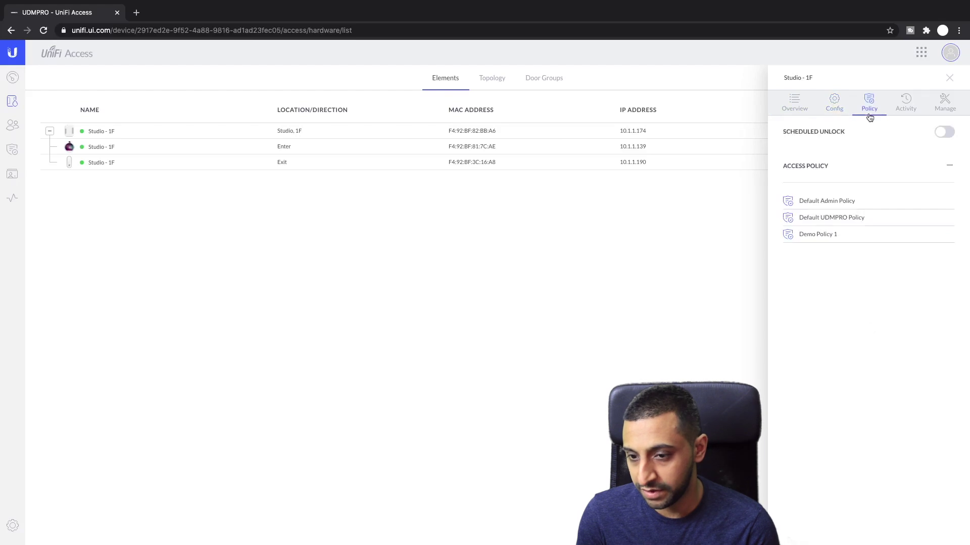
pyautogui.click(909, 107)
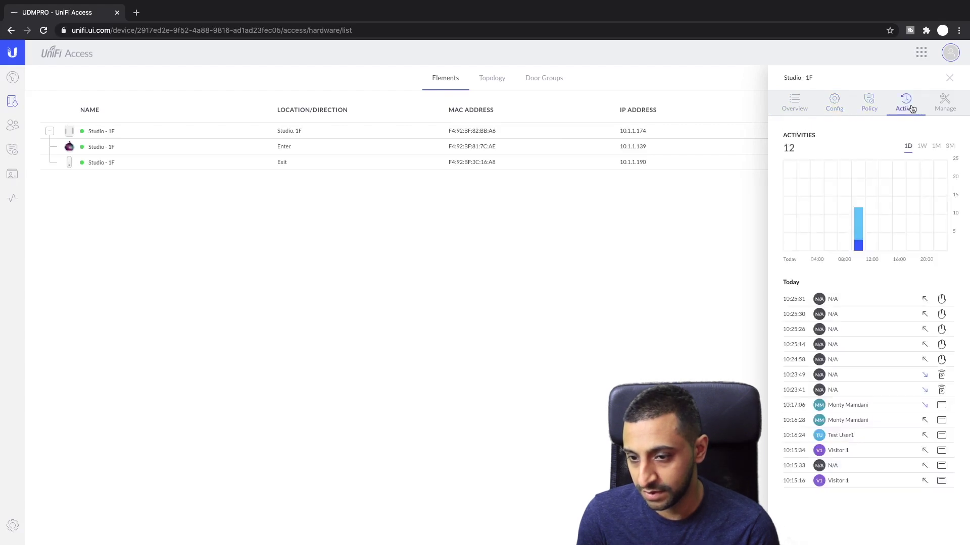
pyautogui.click(880, 104)
pyautogui.click(945, 132)
pyautogui.click(944, 133)
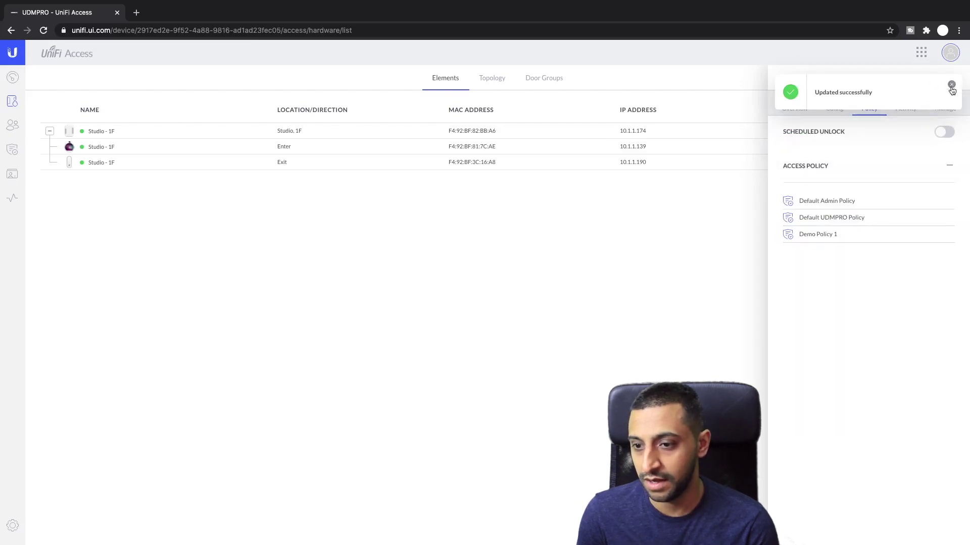
pyautogui.click(950, 83)
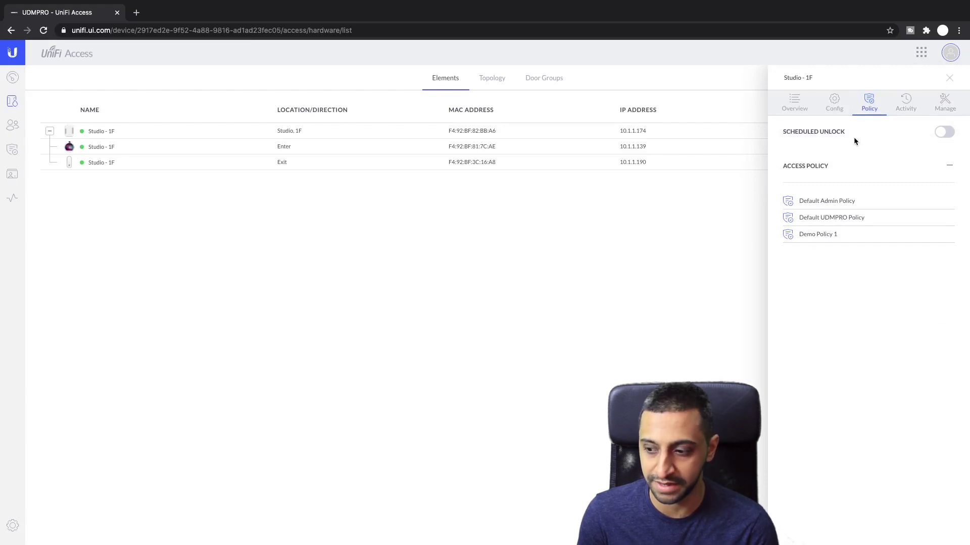
pyautogui.click(905, 110)
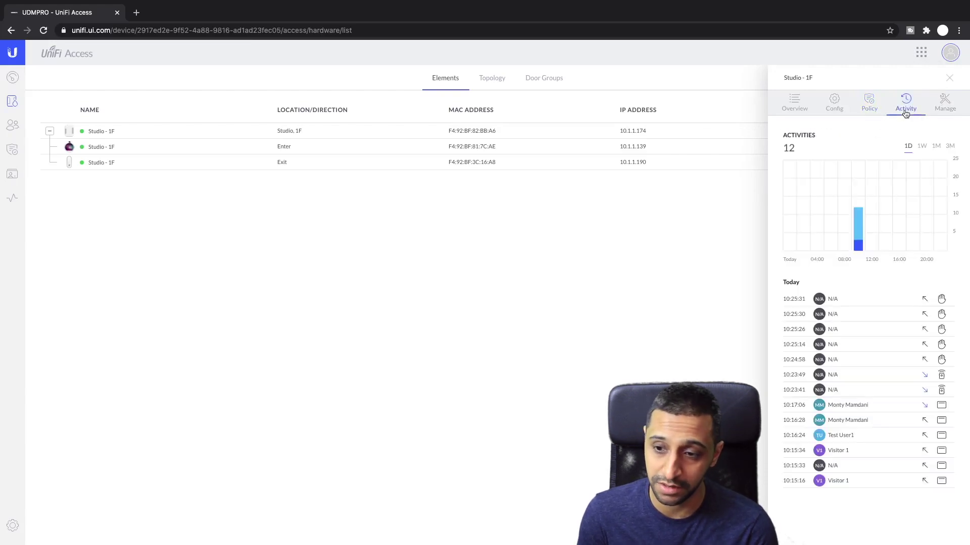
pyautogui.click(950, 105)
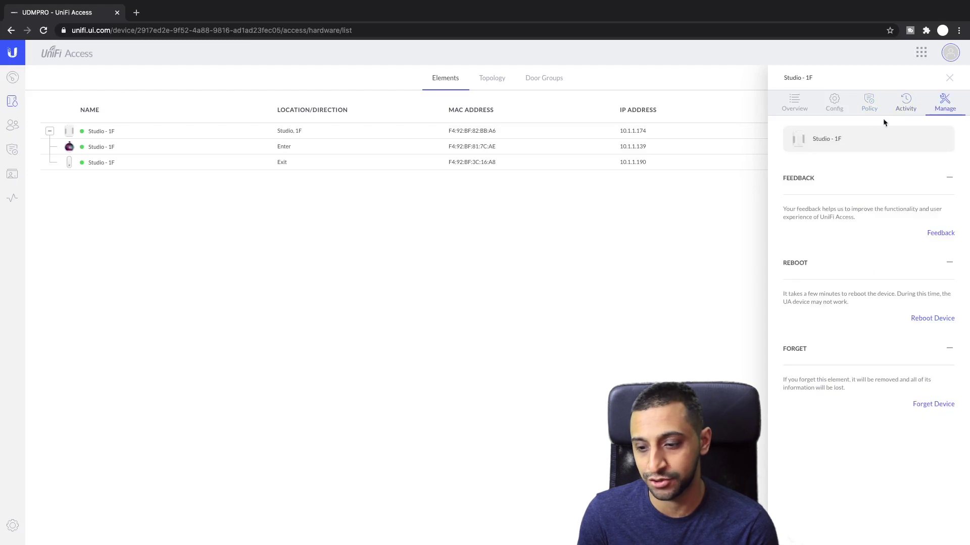
# Enable Hand Wave in the Studio - 1F - Exit reader's General settings and save
pyautogui.click(119, 162)
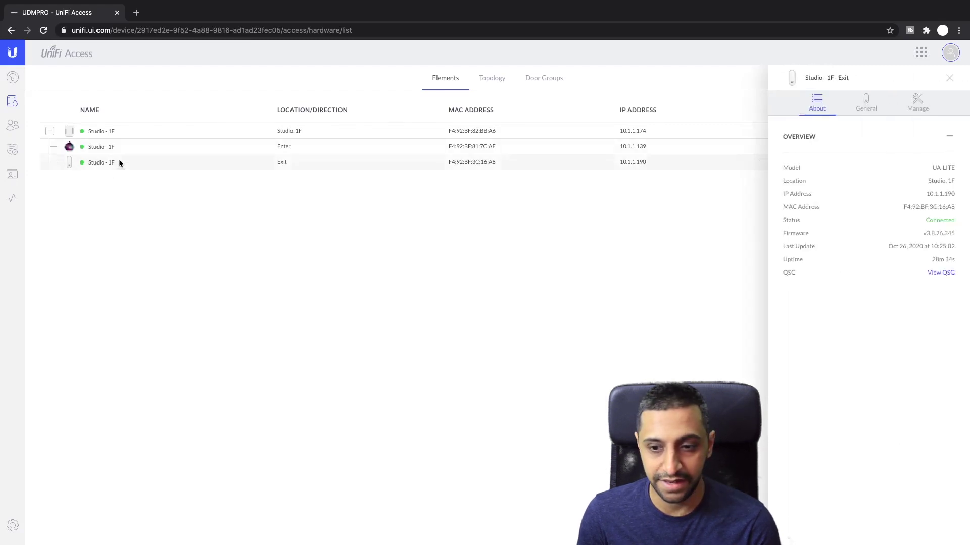
pyautogui.click(865, 105)
pyautogui.click(943, 271)
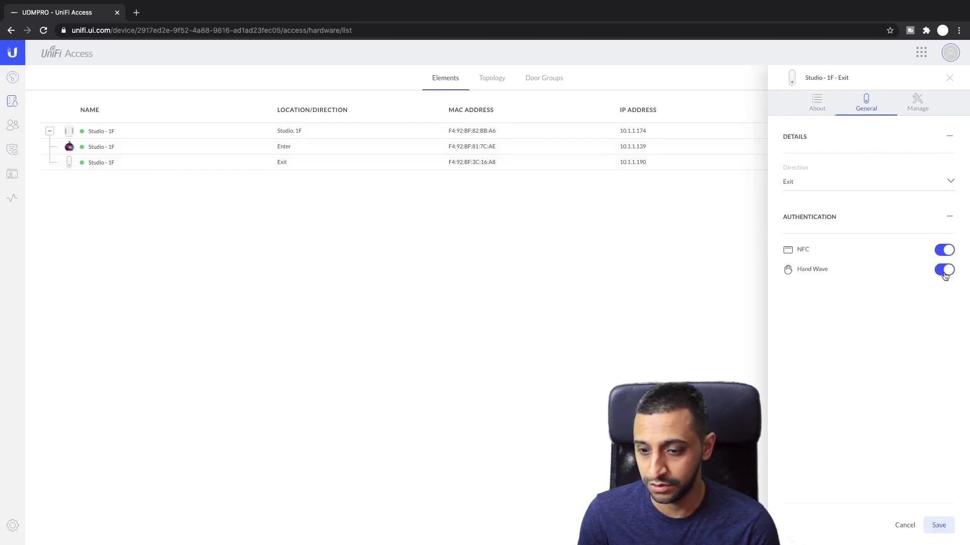
pyautogui.click(937, 526)
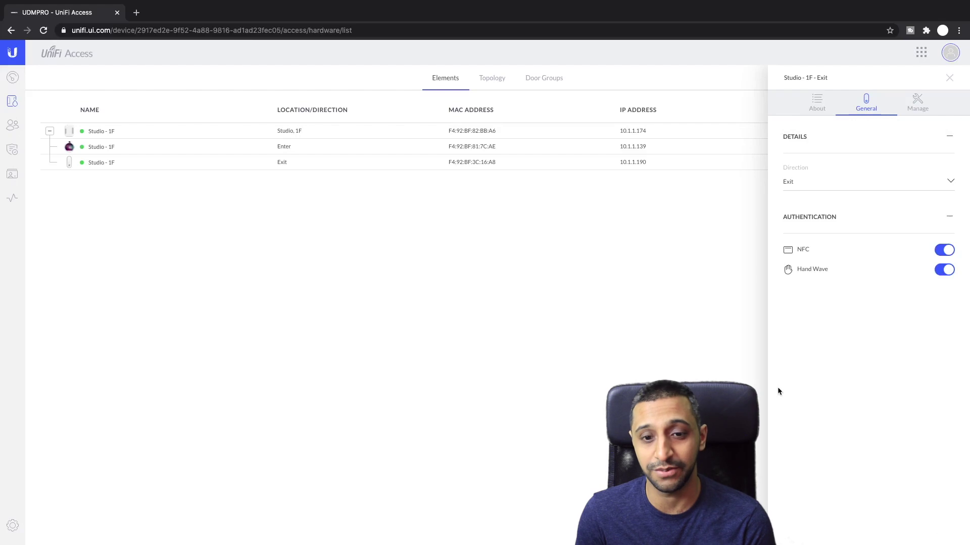
# Go from Topology to the Door Groups page, listing only the All Doors group with 1 door
pyautogui.click(490, 81)
pyautogui.click(545, 79)
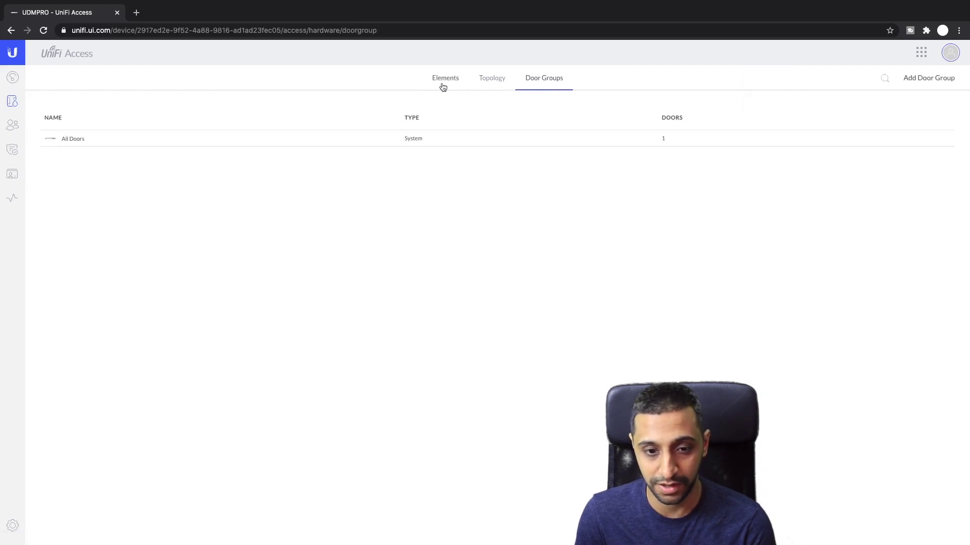